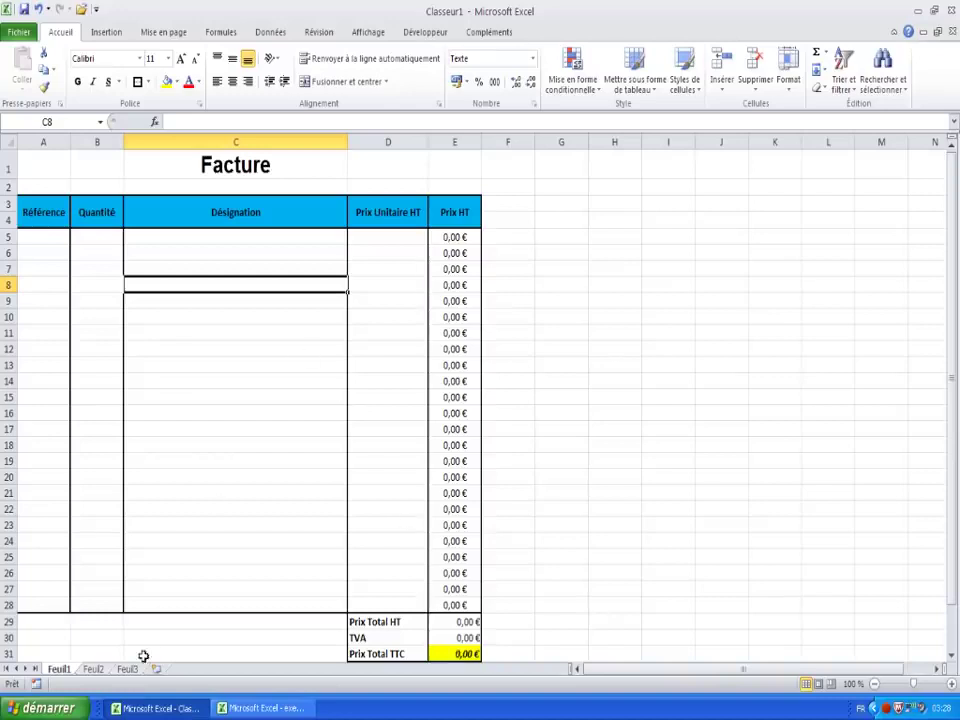
Switch to the exemple facture.xlsx workbook and examine its empty grid and columns A to E
click(297, 710)
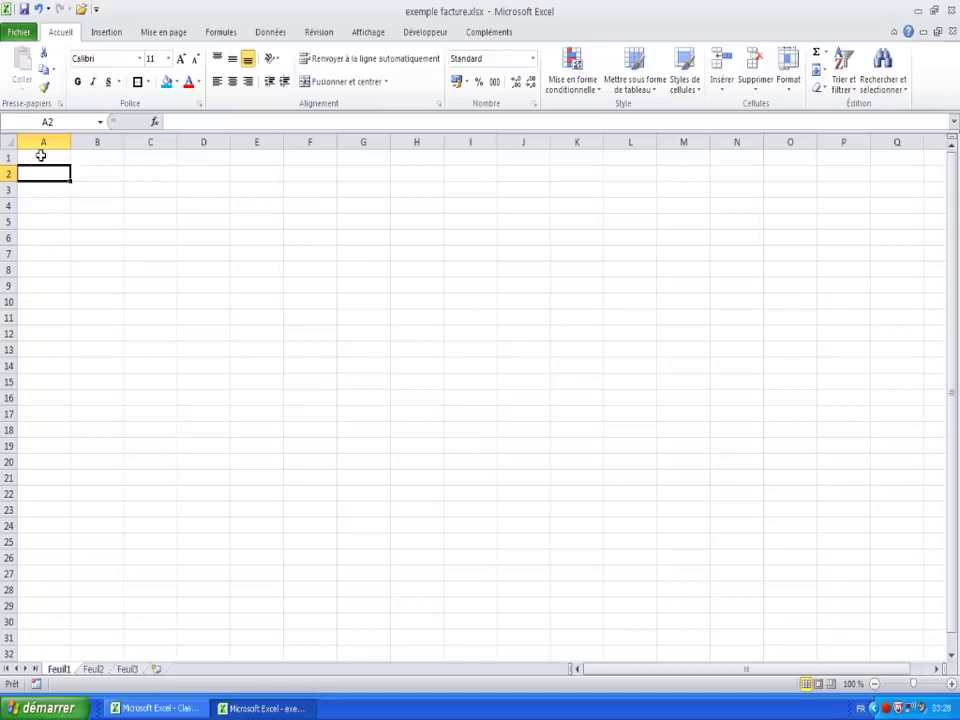
drag(41, 155, 894, 638)
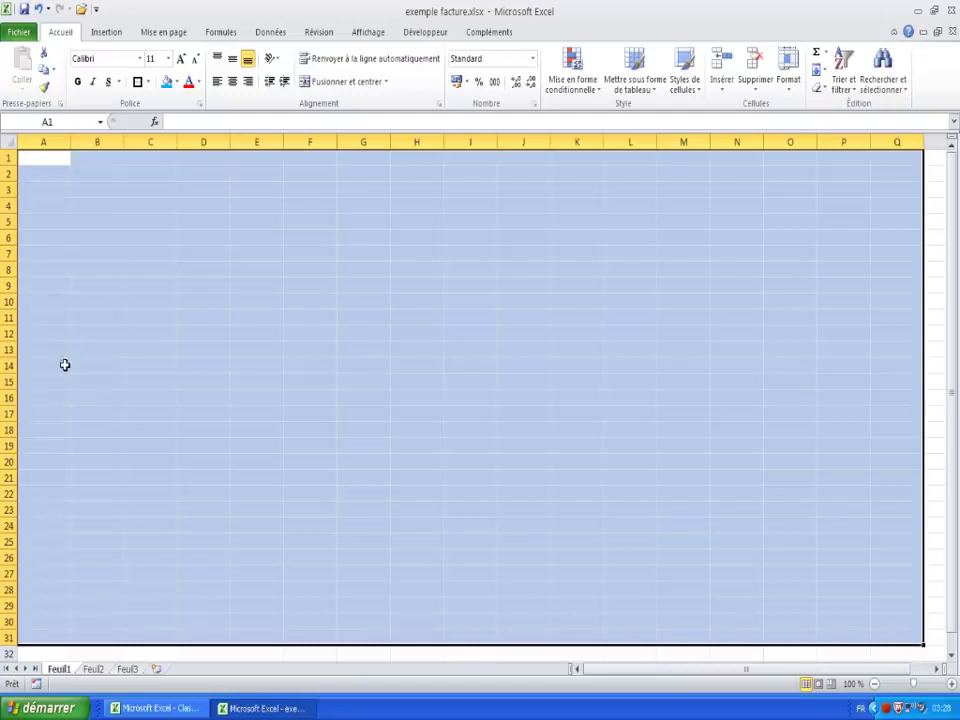
click(45, 141)
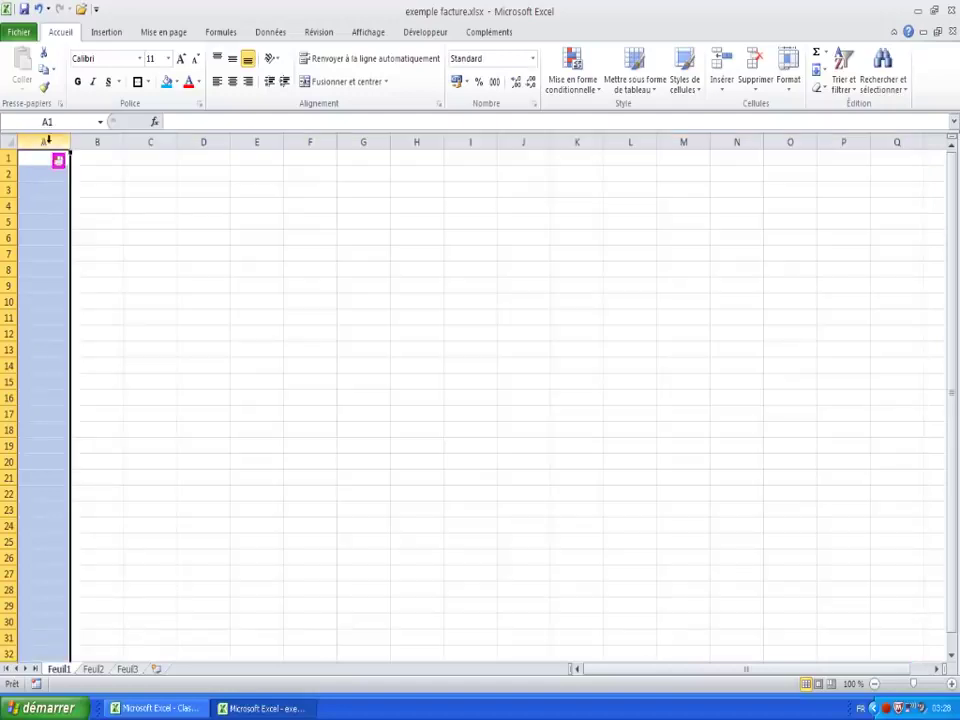
click(97, 141)
click(151, 141)
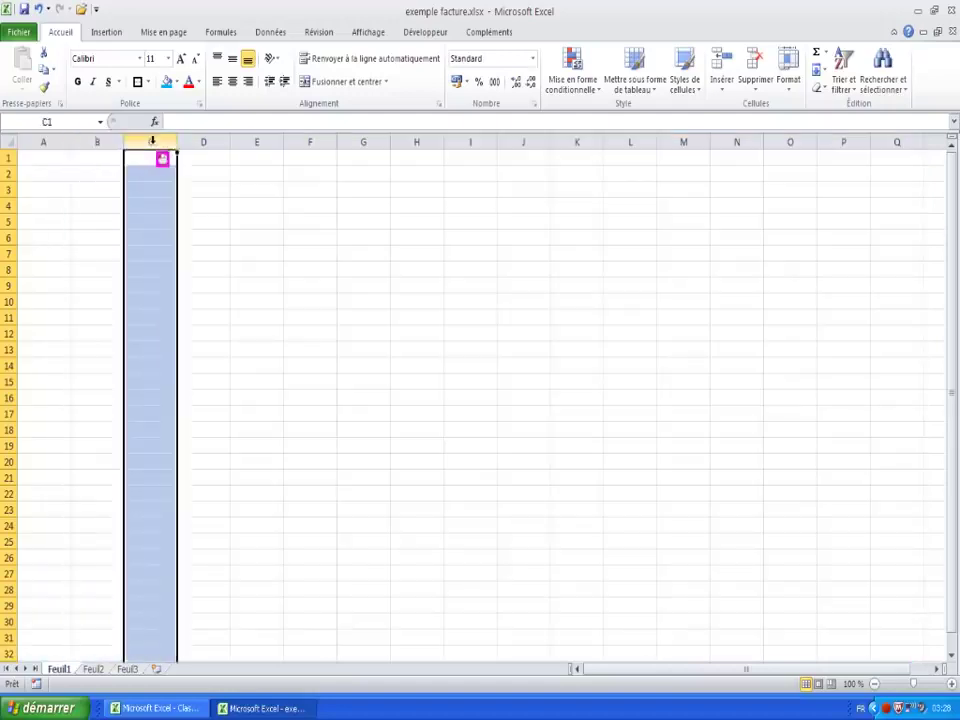
click(203, 141)
click(257, 141)
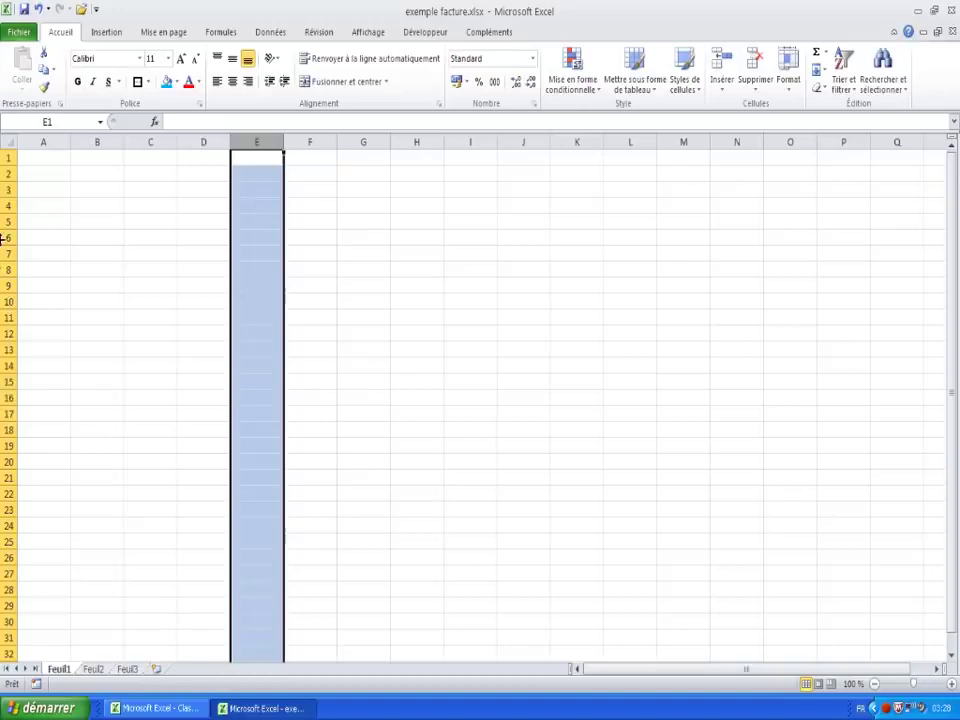
Examine single cells and rows of the empty sheet, as well as the available insertion commands
click(44, 174)
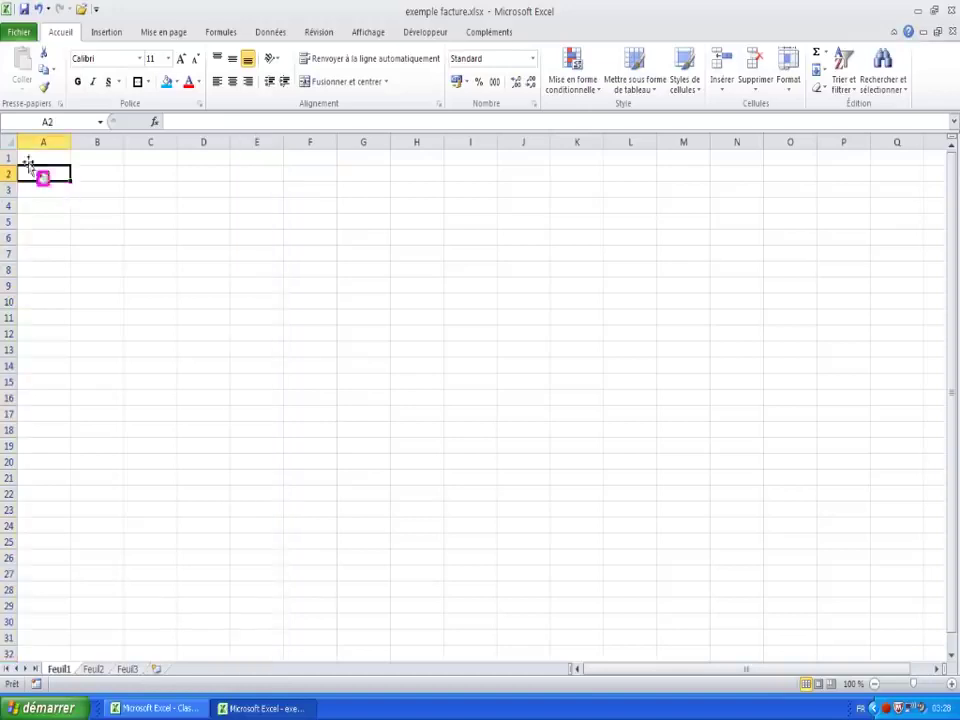
click(62, 493)
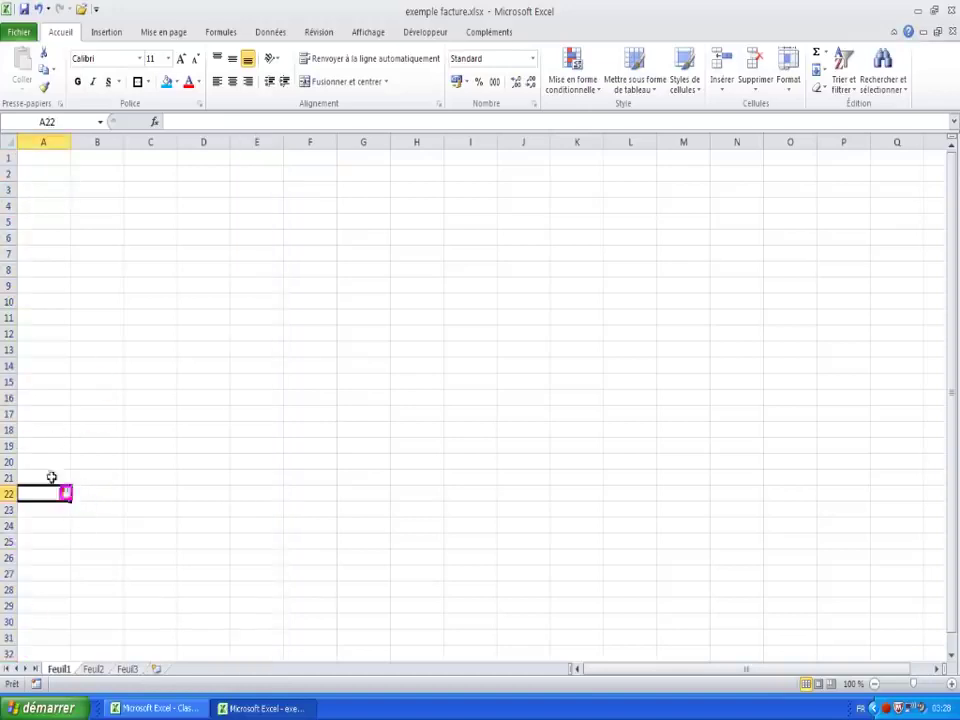
scroll(51, 480, down, 9)
scroll(40, 422, up, 9)
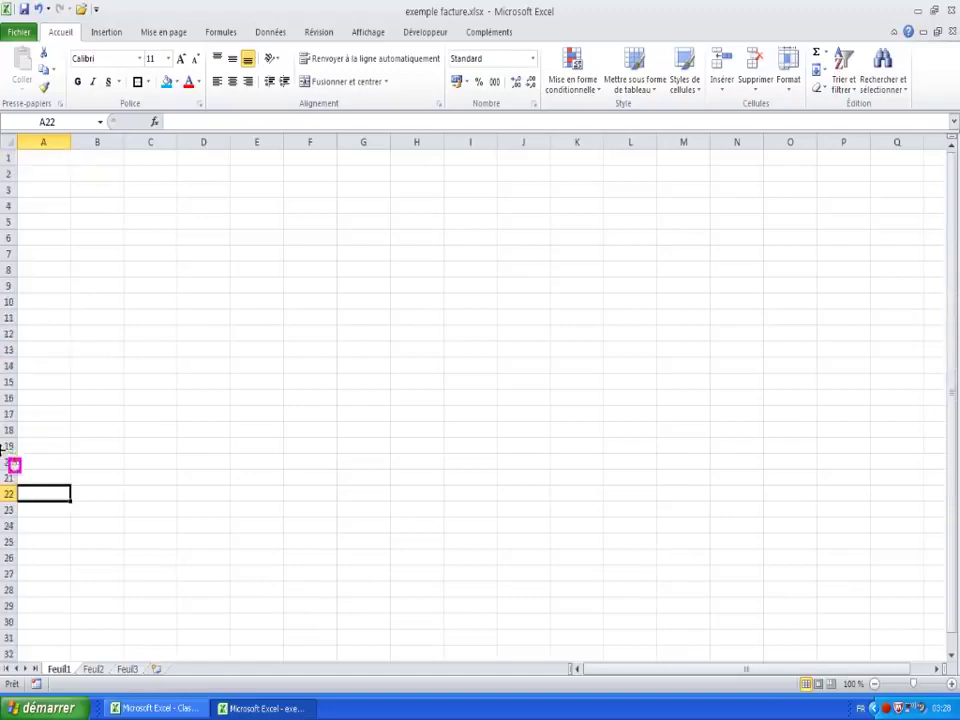
drag(45, 222, 62, 238)
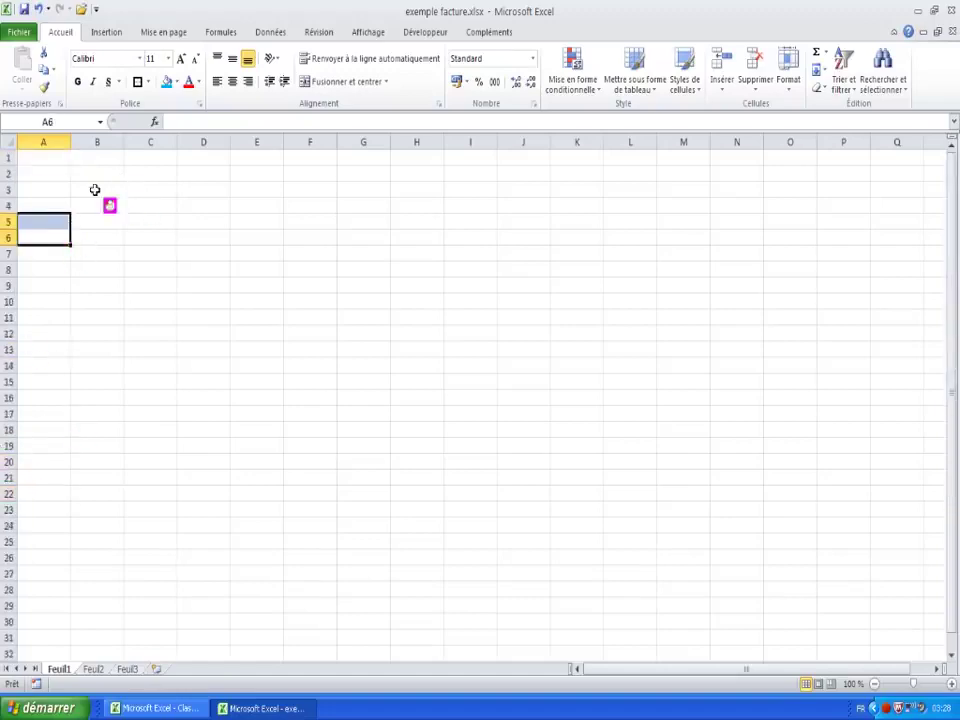
click(94, 190)
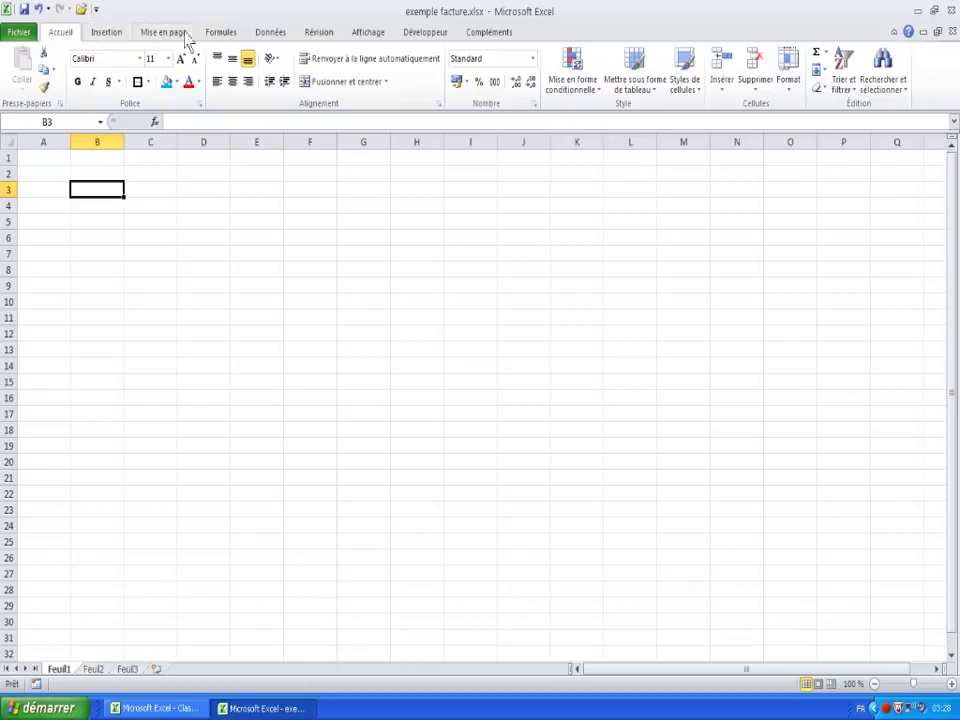
click(105, 33)
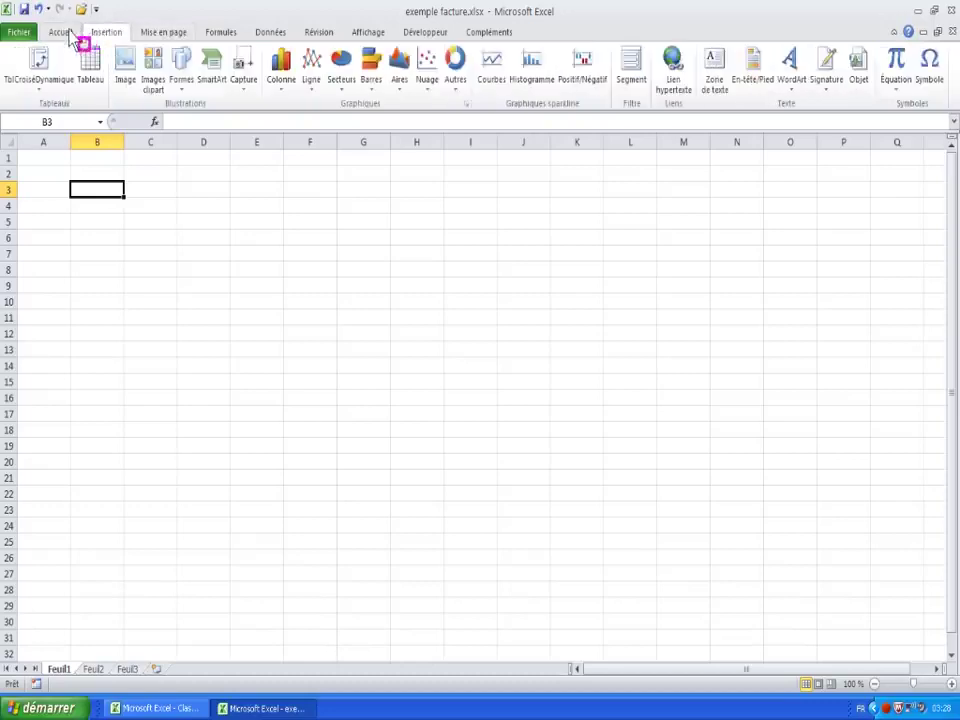
click(71, 33)
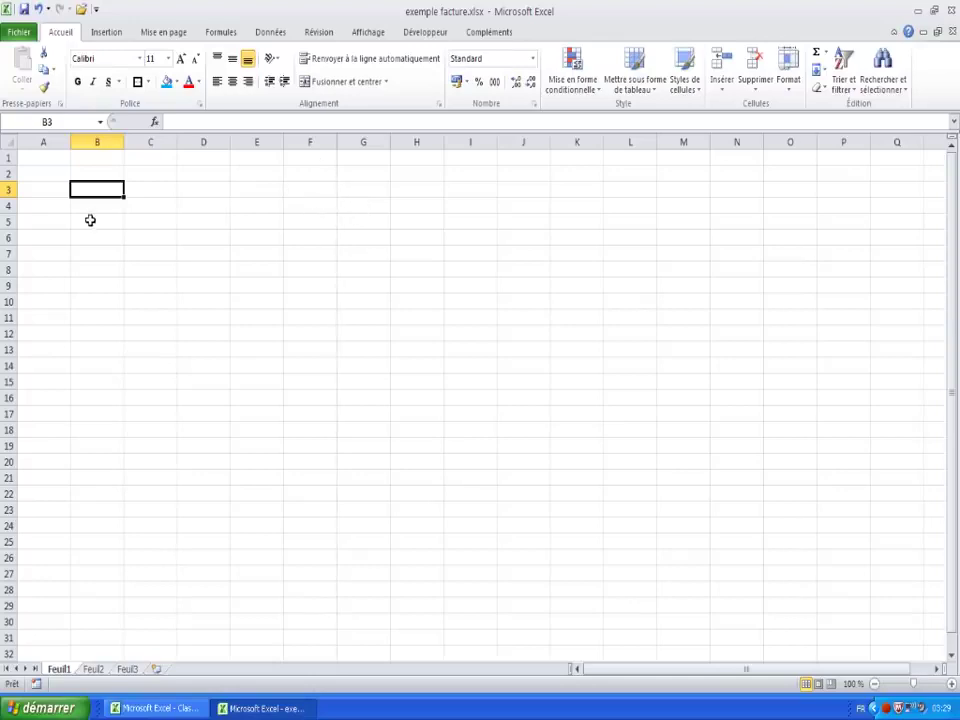
Enter the column headers "Référence" in cell A4 and "Quantité" in cell B4
click(54, 207)
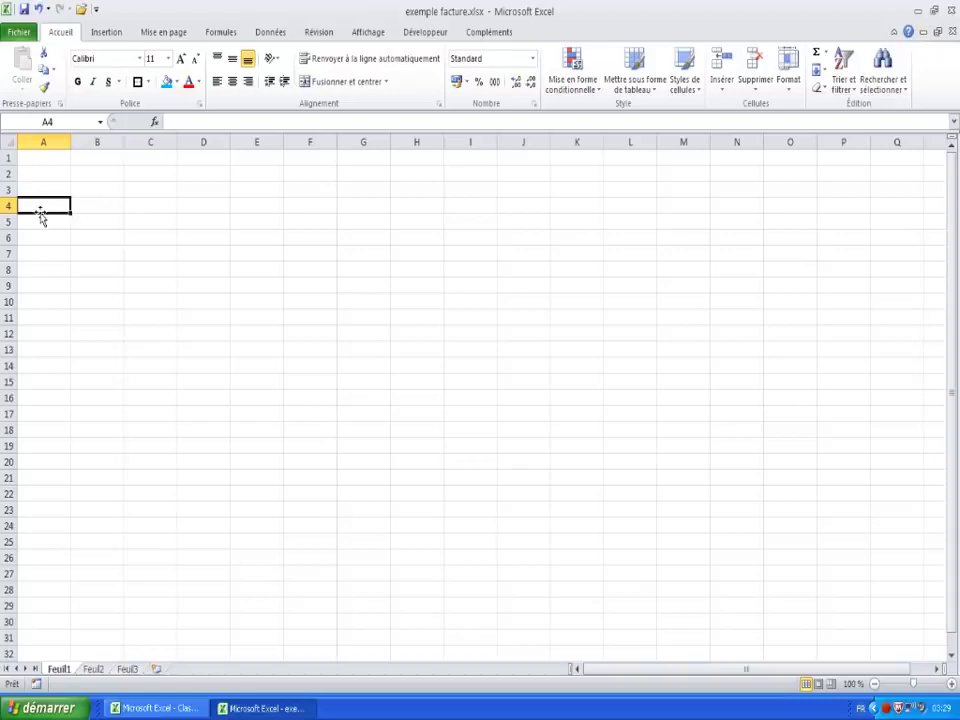
click(44, 203)
text(Référence)
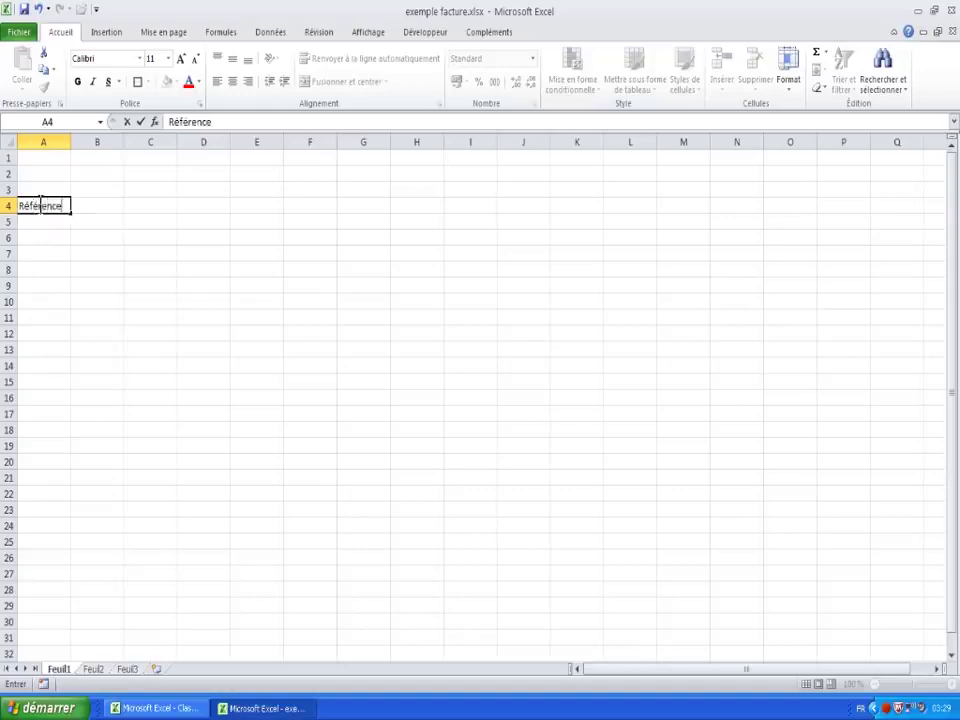
key(Return)
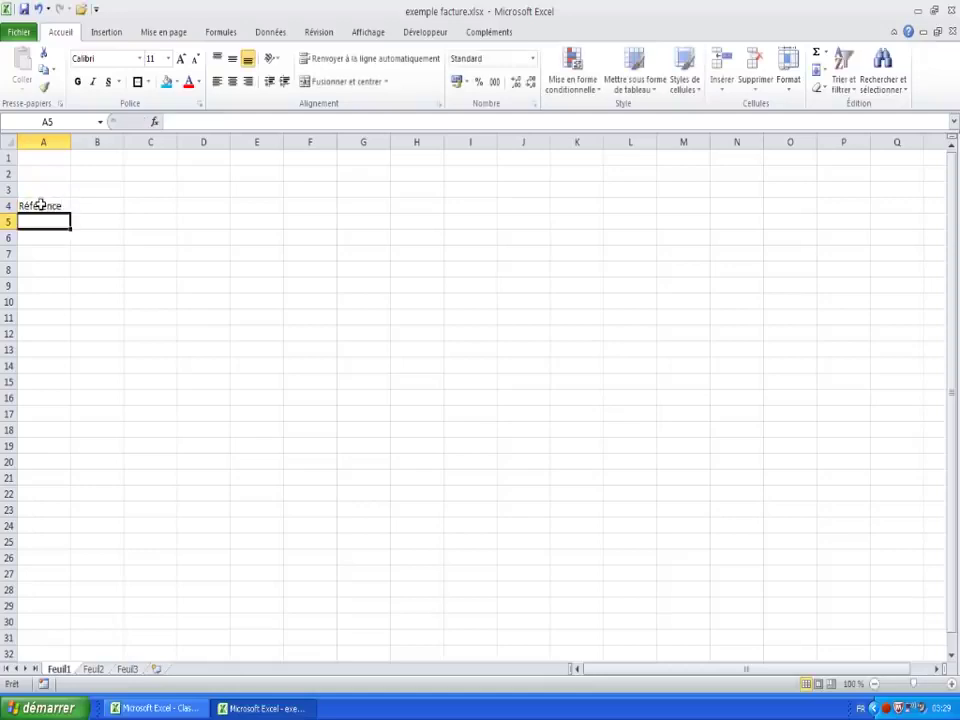
click(100, 206)
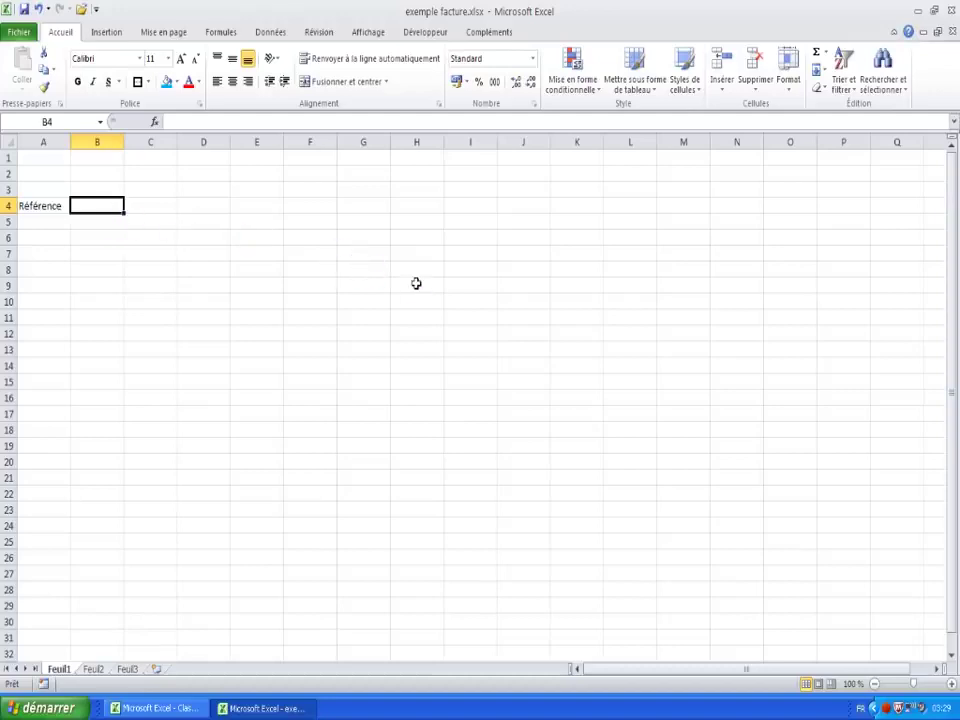
text(Q)
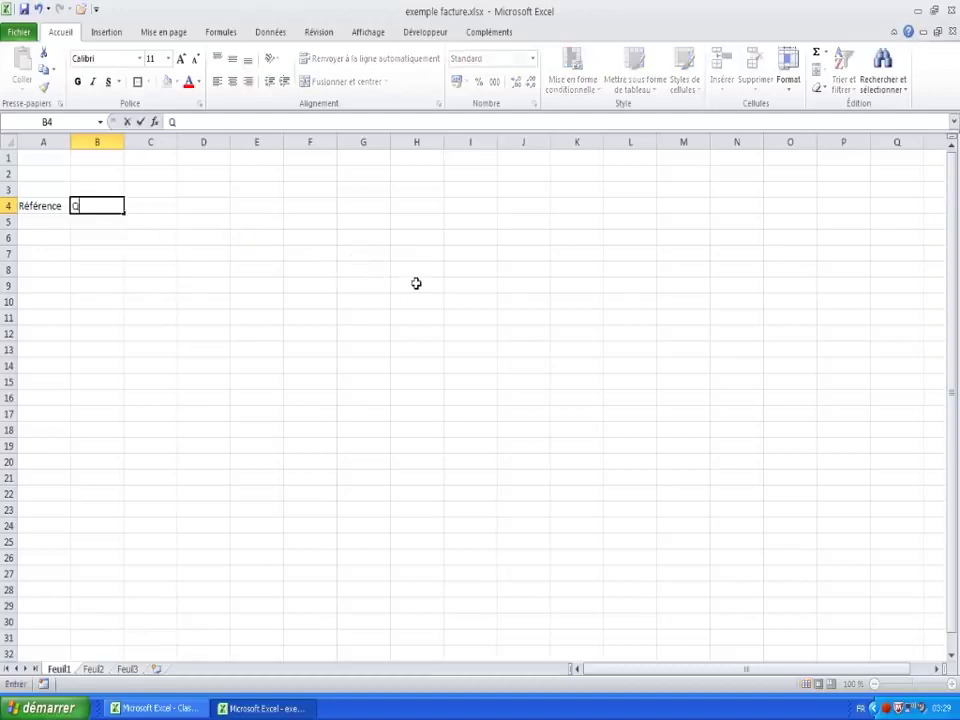
text(uantité)
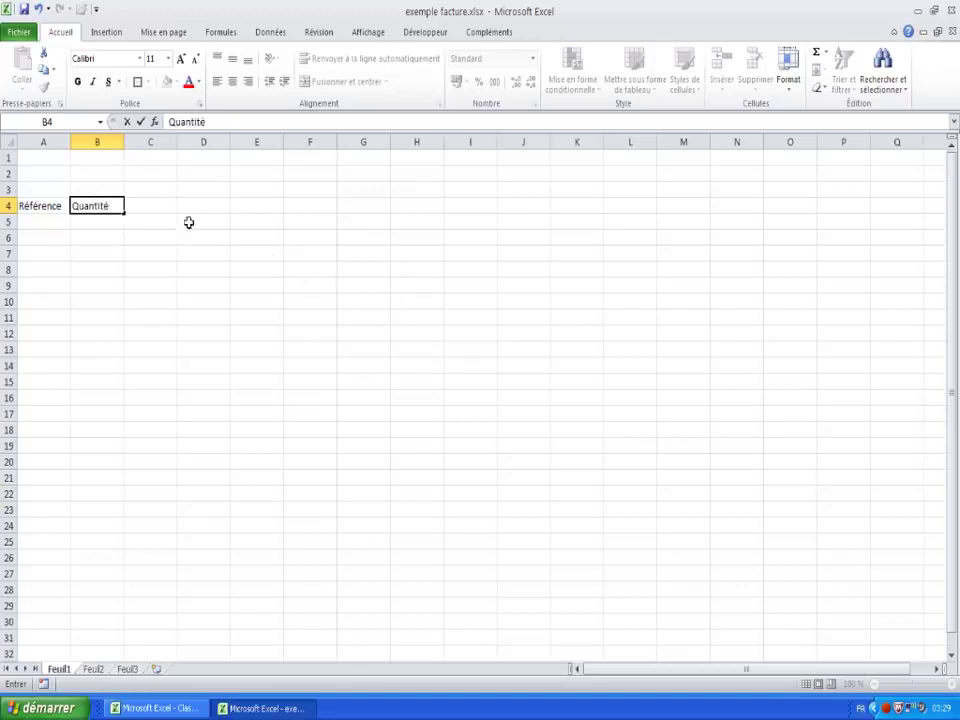
Enter the column headers "Désignation" in cell C4 and "Prix Unitaire HT" in cell D4
click(148, 207)
text(Désignation)
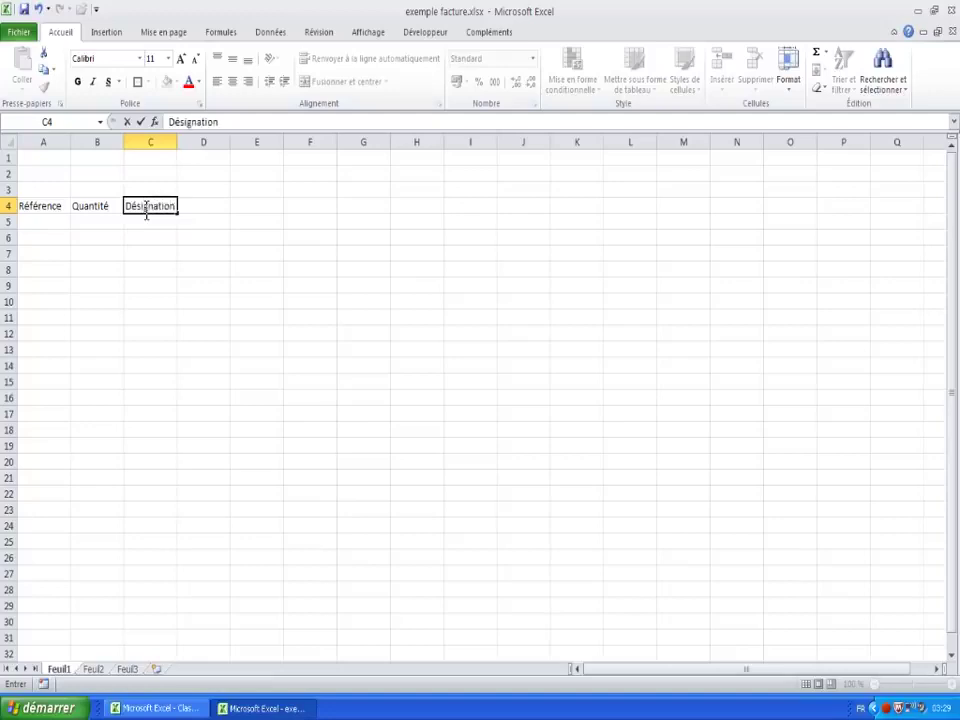
click(209, 209)
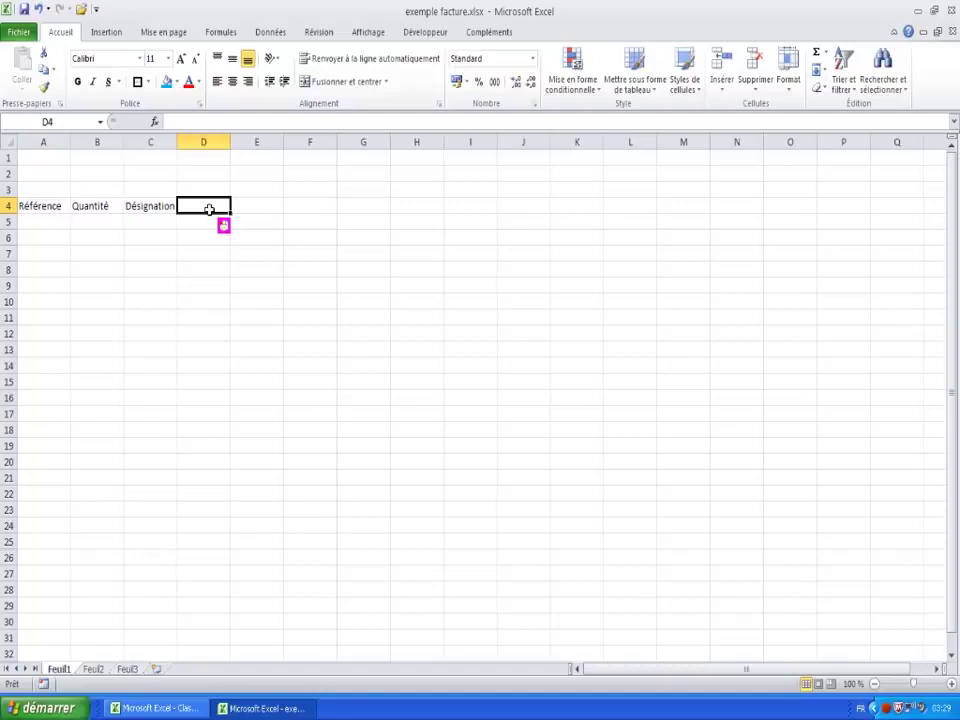
text(Prix Unit)
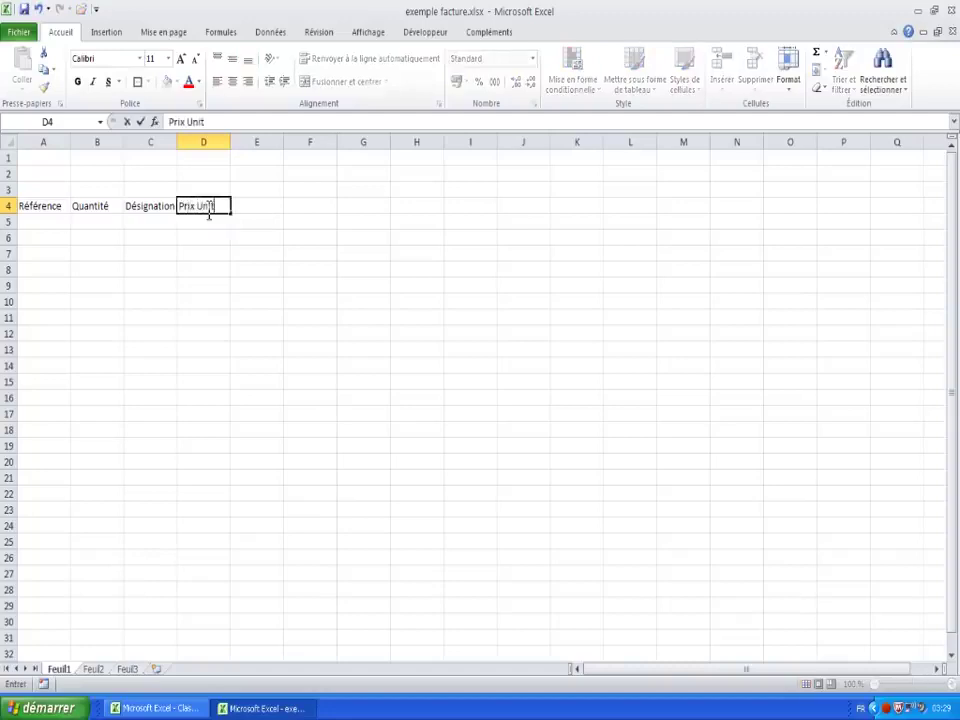
text(ai)
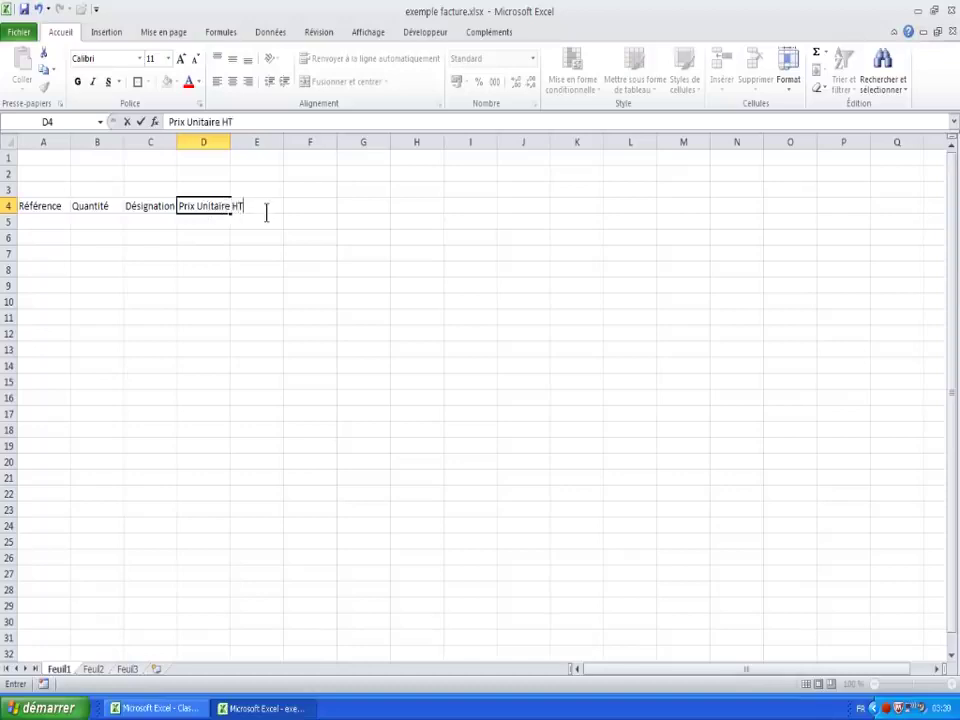
text(re HT)
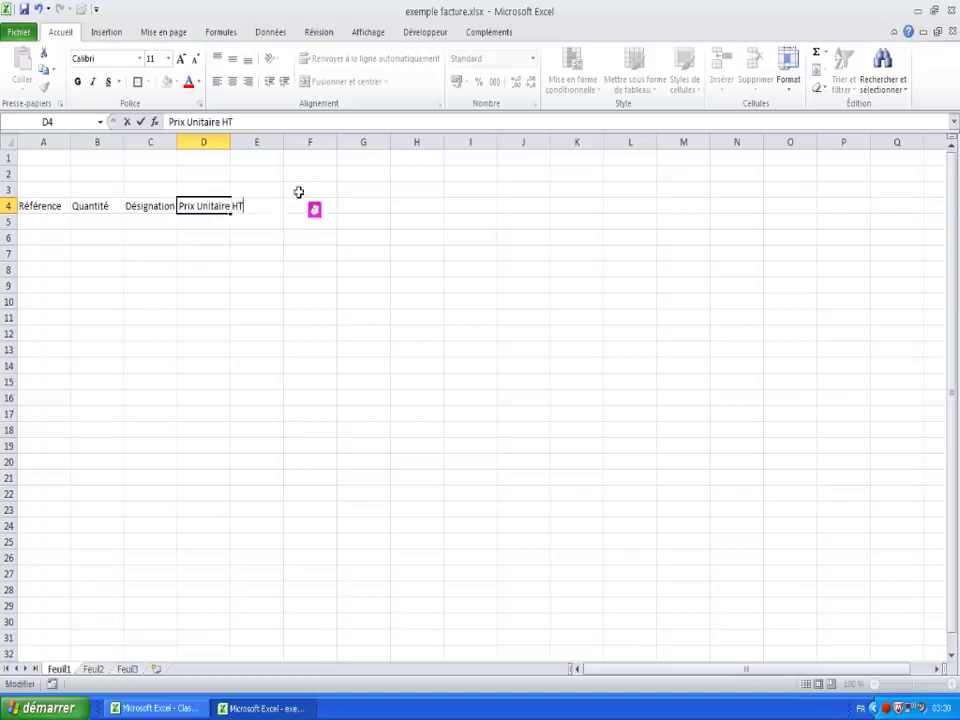
Enter the column header "Prix HT" in cell E4
click(271, 204)
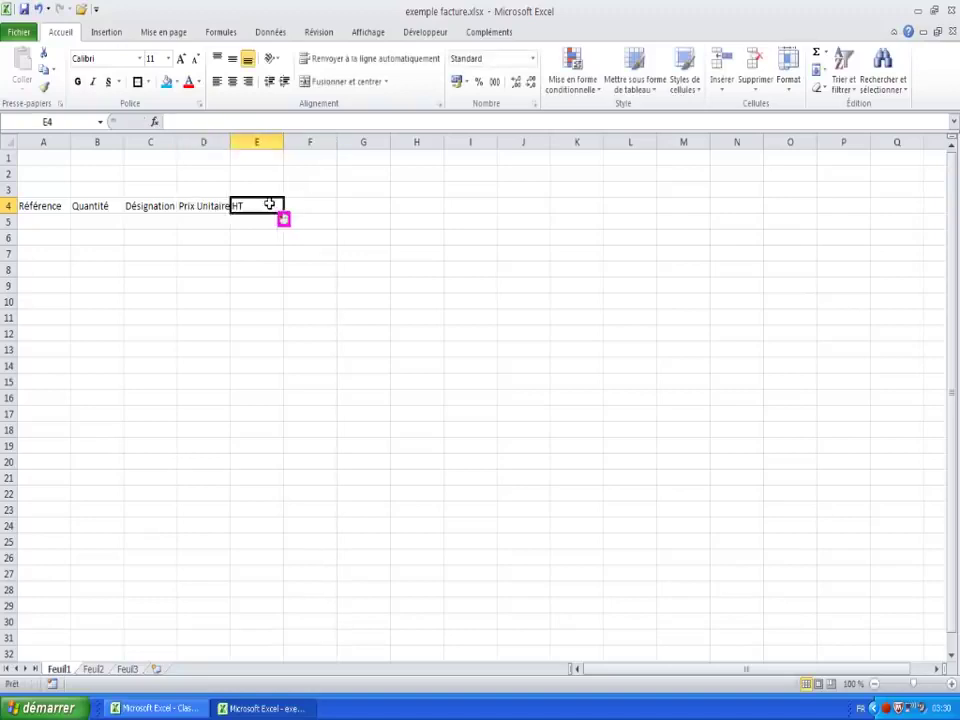
text(Prix)
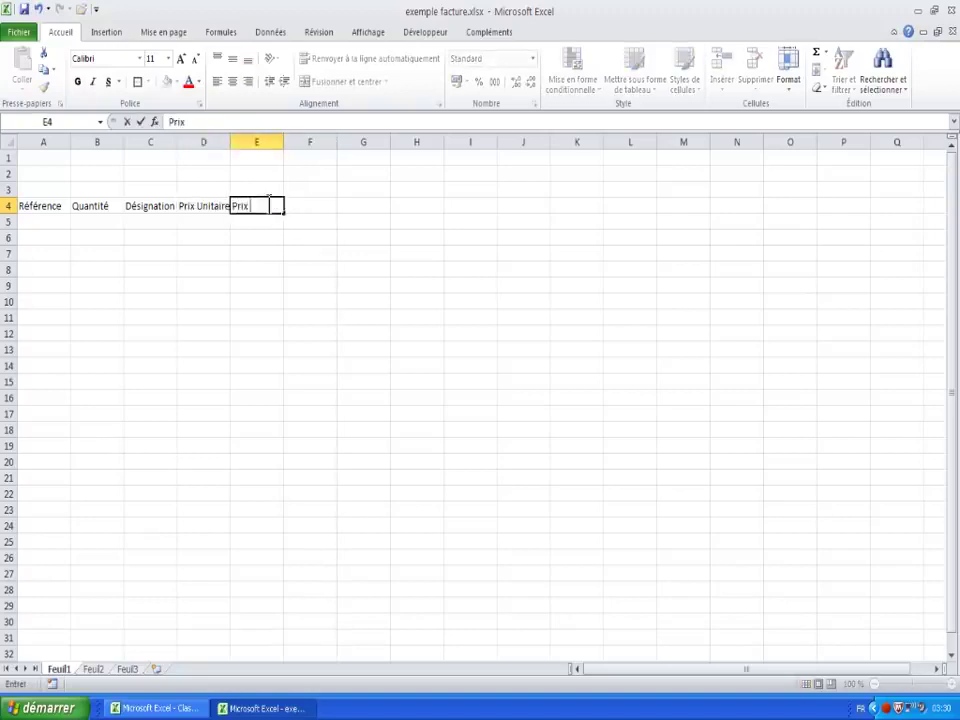
text( HT)
click(305, 220)
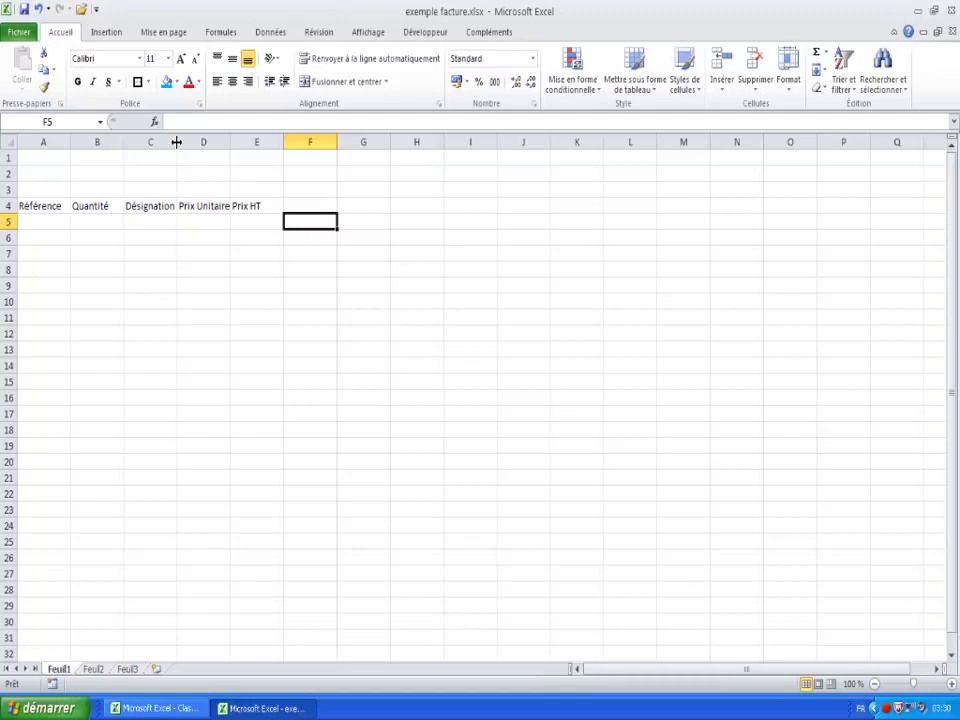
Widen column C to about three and a half times its width, and give columns D and E one equal width that fits "Prix Unitaire HT"
drag(176, 142, 314, 150)
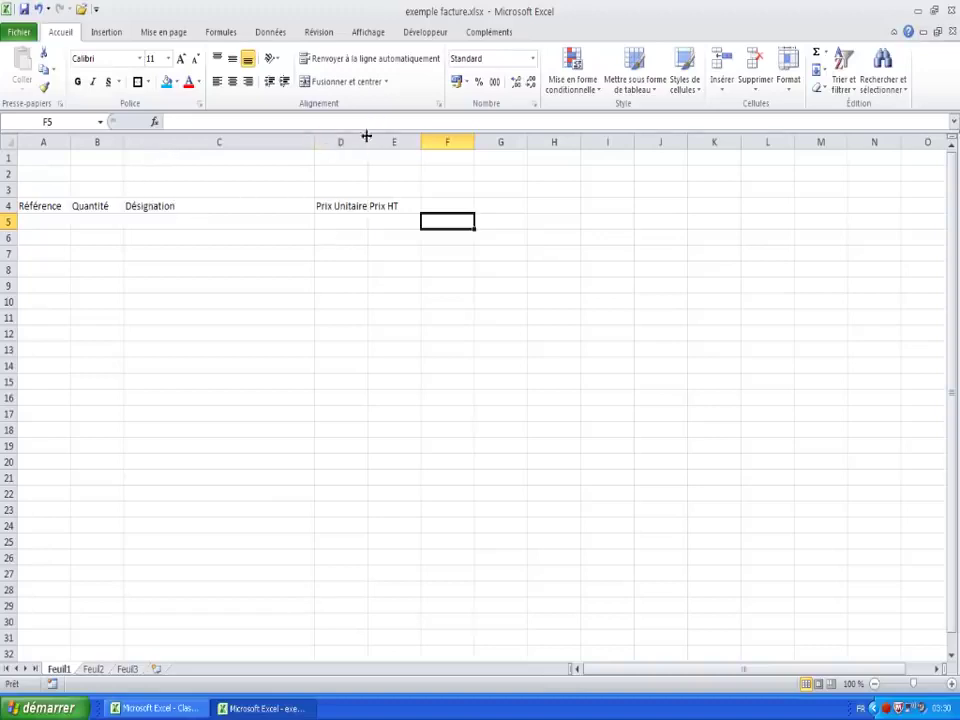
drag(367, 135, 397, 146)
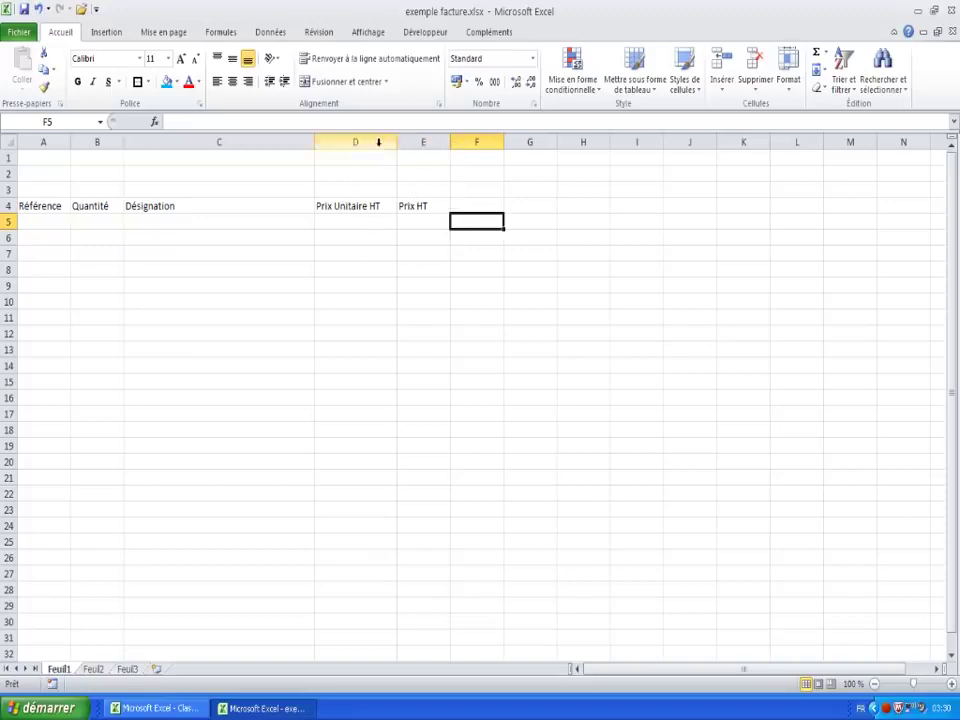
mouse_move(378, 142)
mouse_down()
mouse_move(407, 143)
mouse_move(392, 140)
mouse_up()
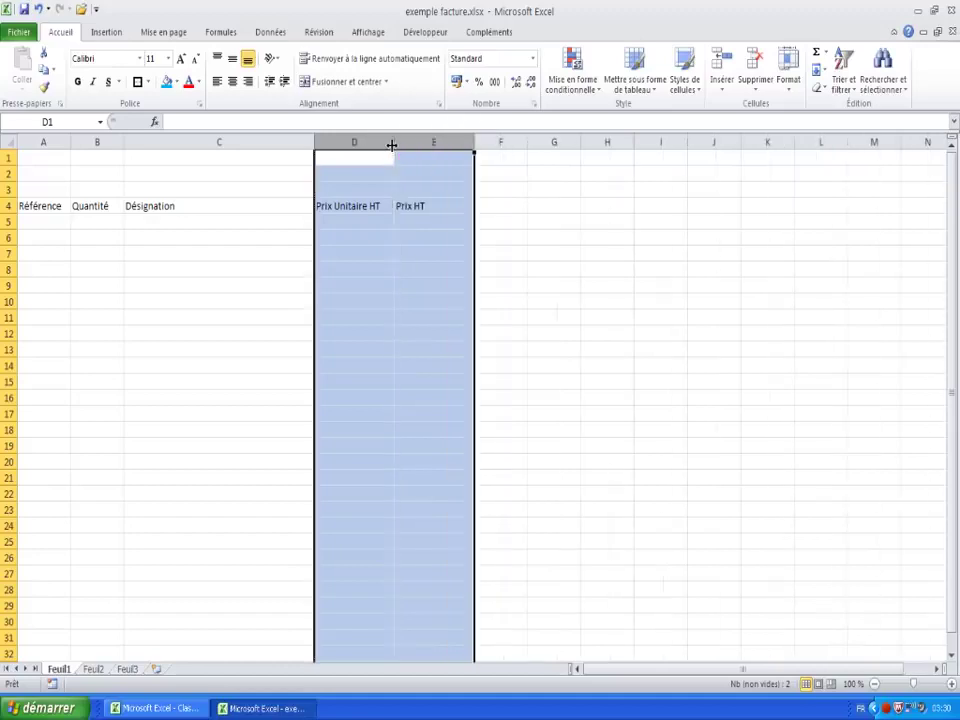
click(422, 207)
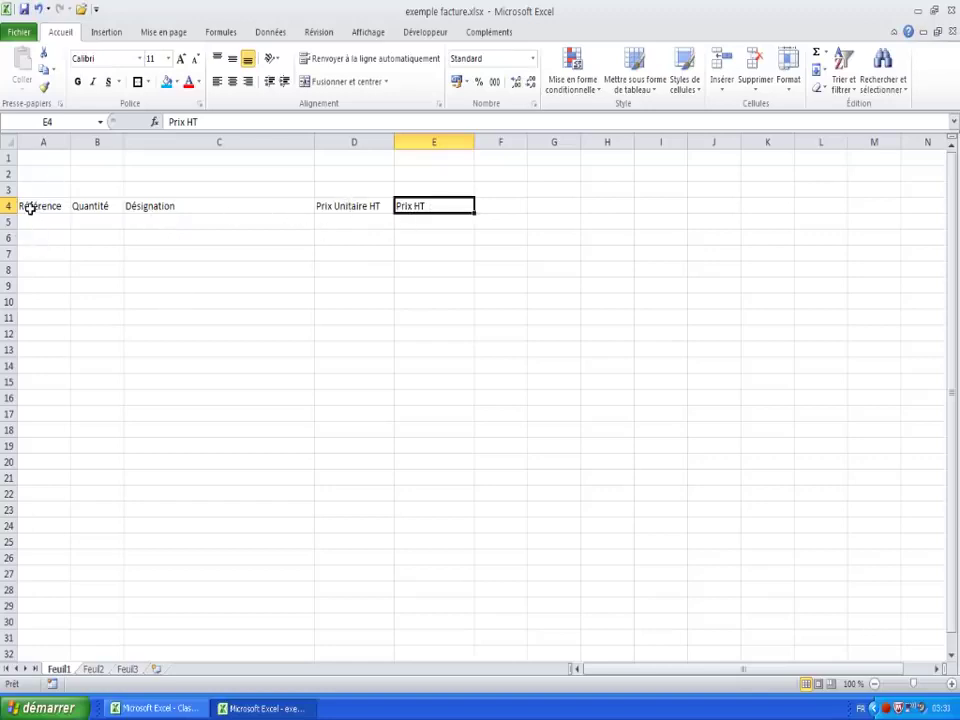
Centre the headers in A4:E4 horizontally and make them bold
drag(31, 208, 407, 209)
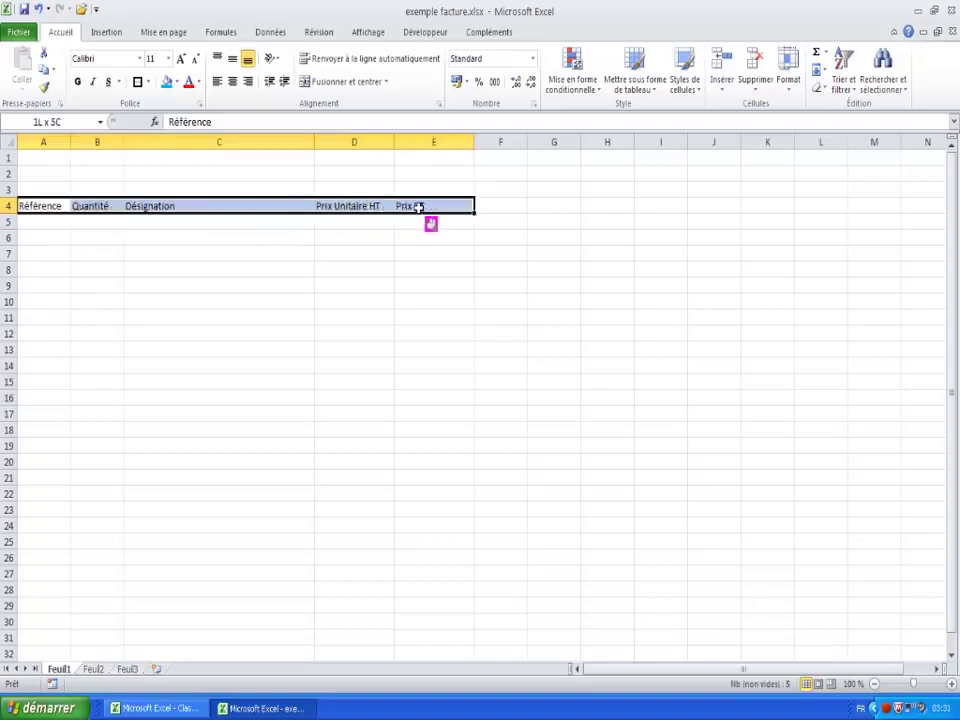
drag(430, 206, 430, 206)
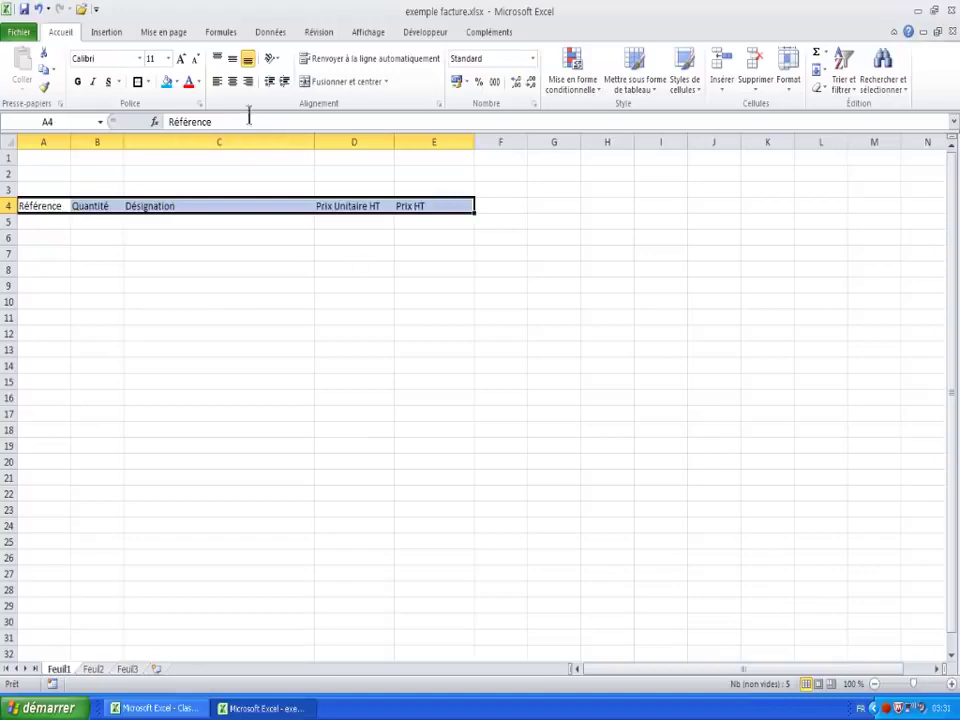
click(63, 36)
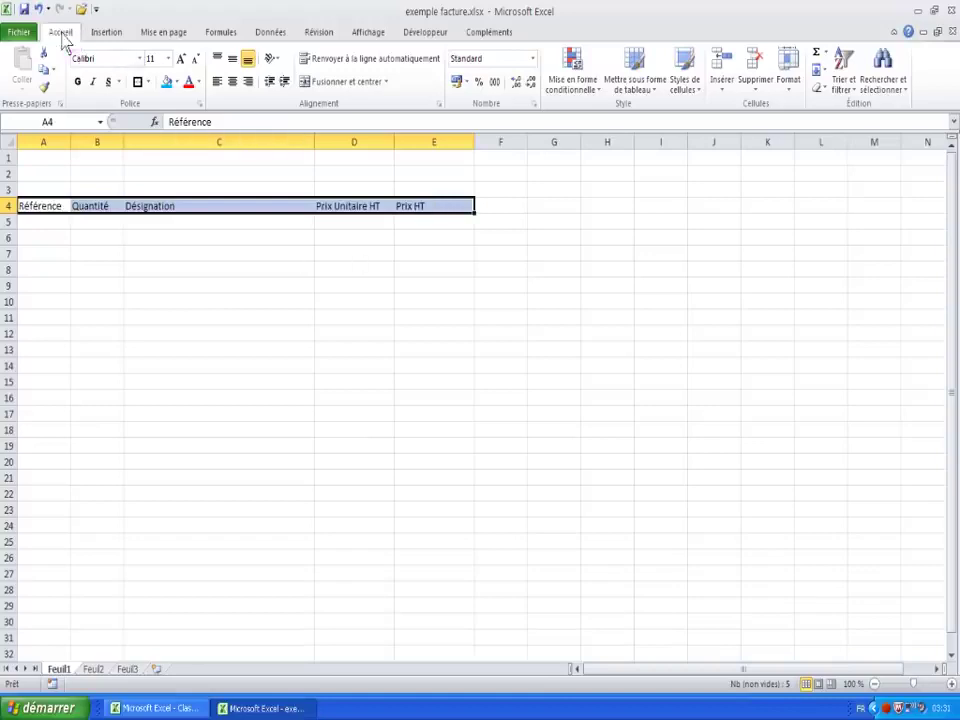
click(233, 84)
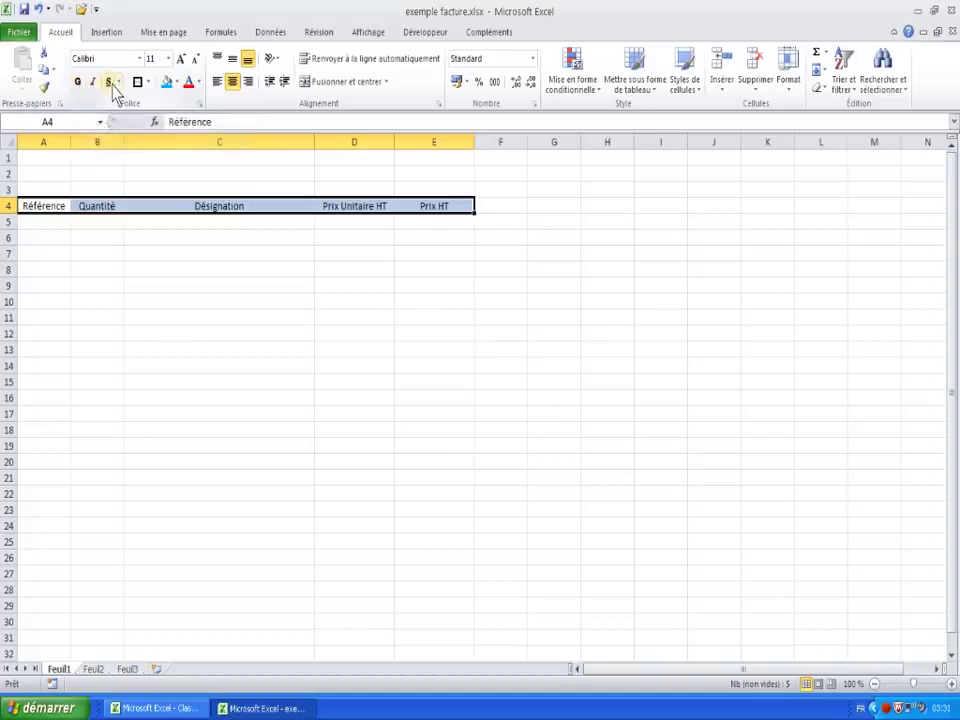
click(80, 83)
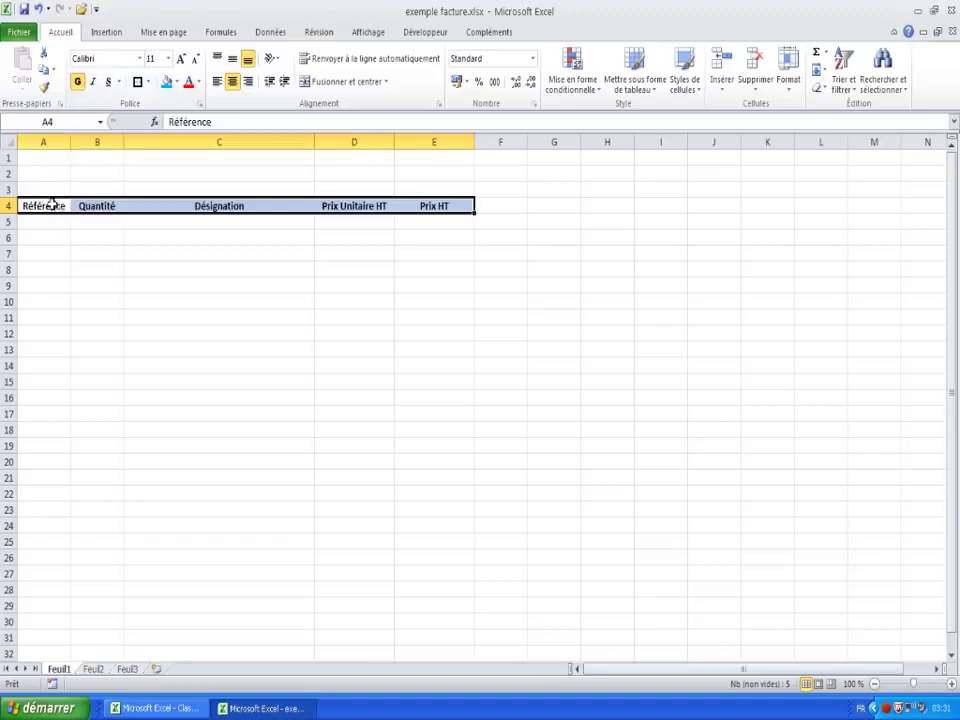
Try italic and underline on the headers in A4:E4 and remove both formats again
click(93, 83)
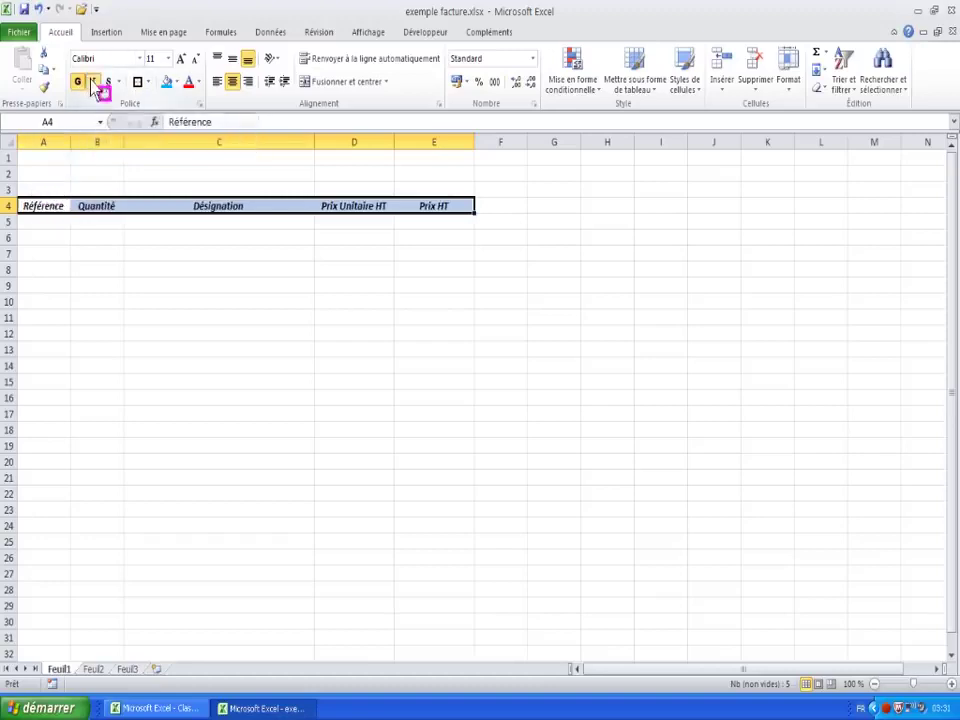
click(109, 84)
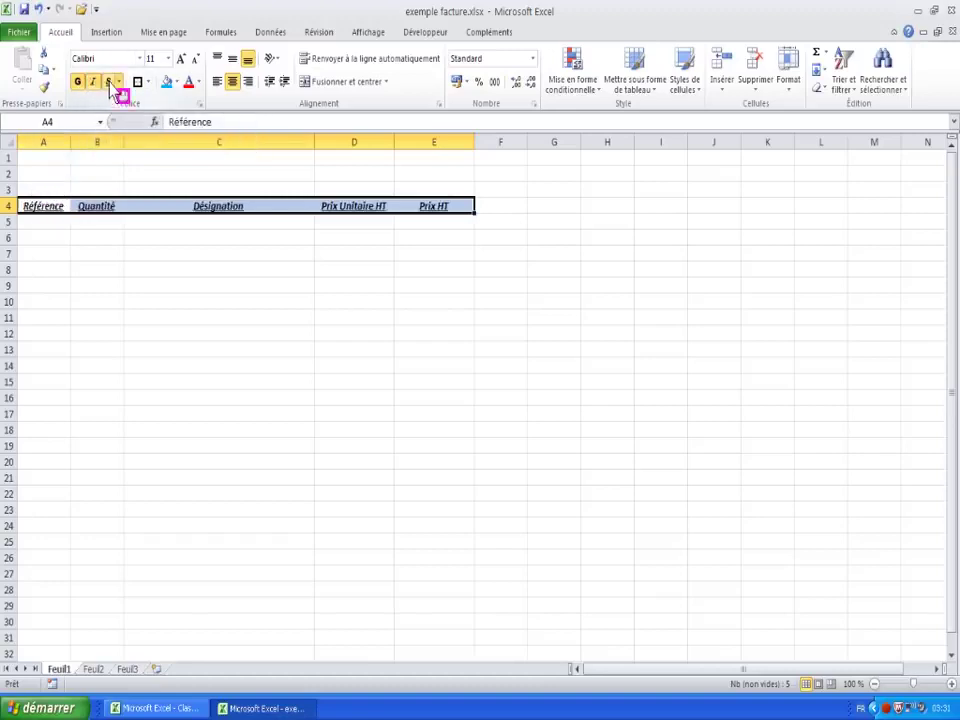
click(110, 84)
click(94, 83)
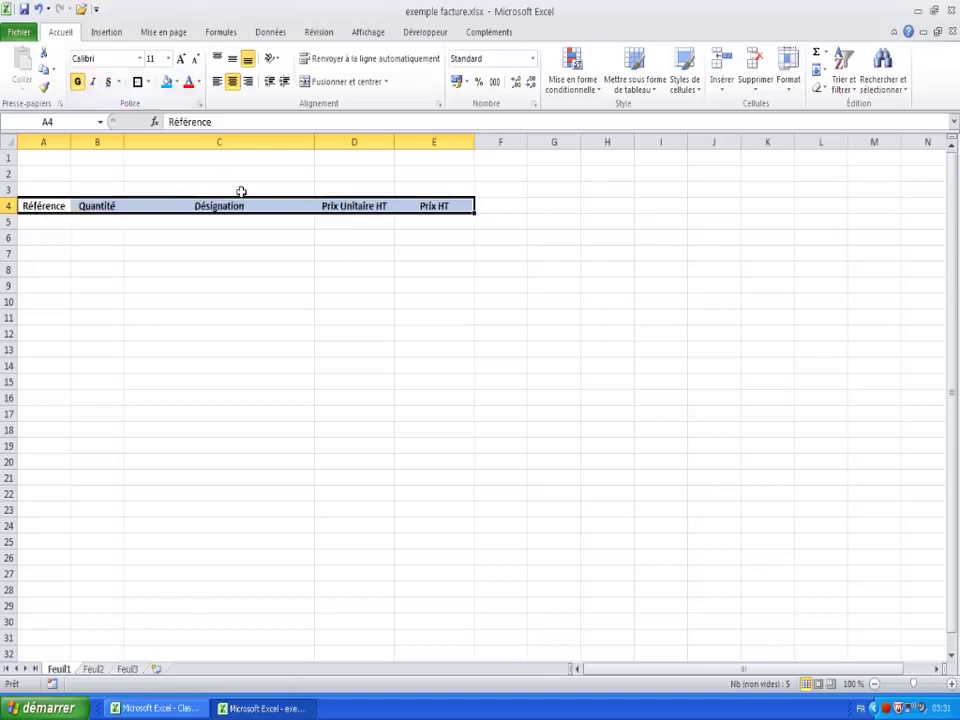
Enter the total labels "Prix total HT" in cell D29, "TVA" in D30 and "Prix total TTC" in D31
click(431, 218)
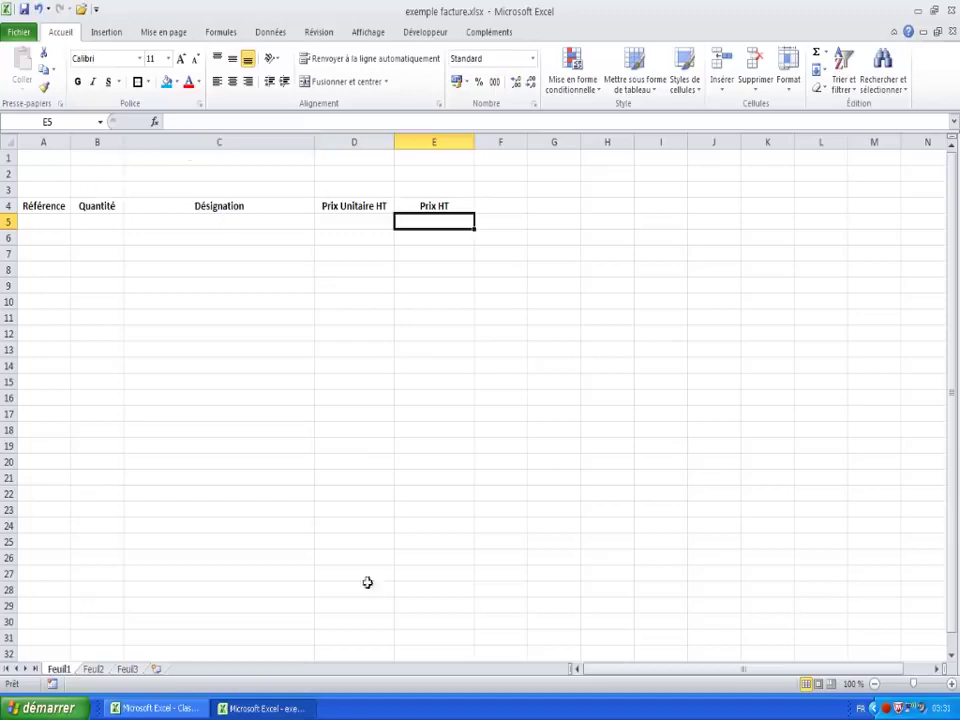
click(336, 603)
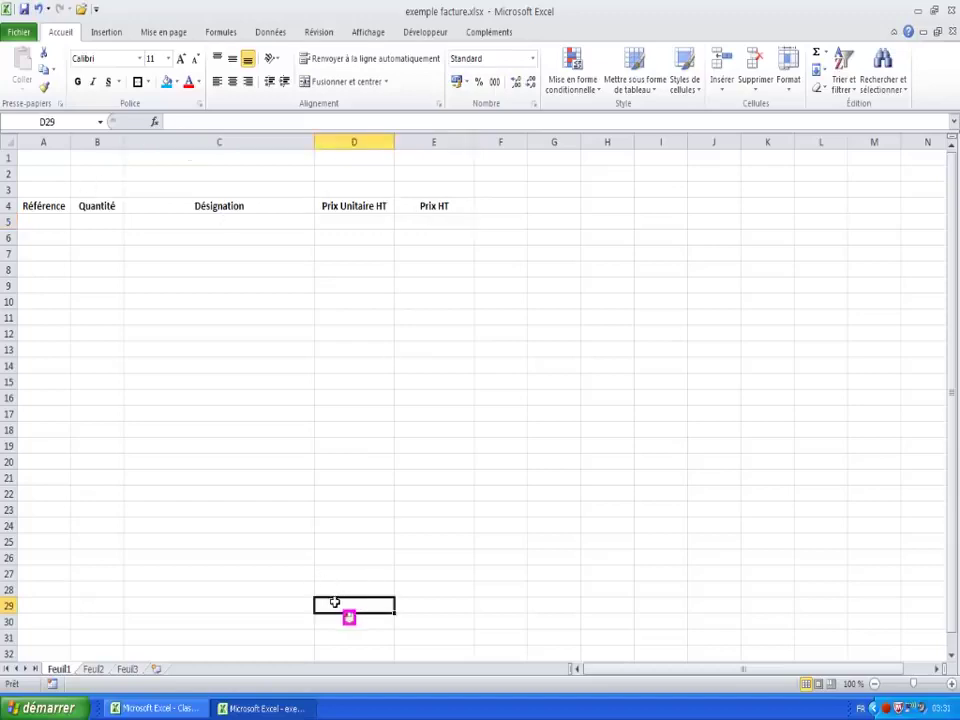
text(Prix total HT)
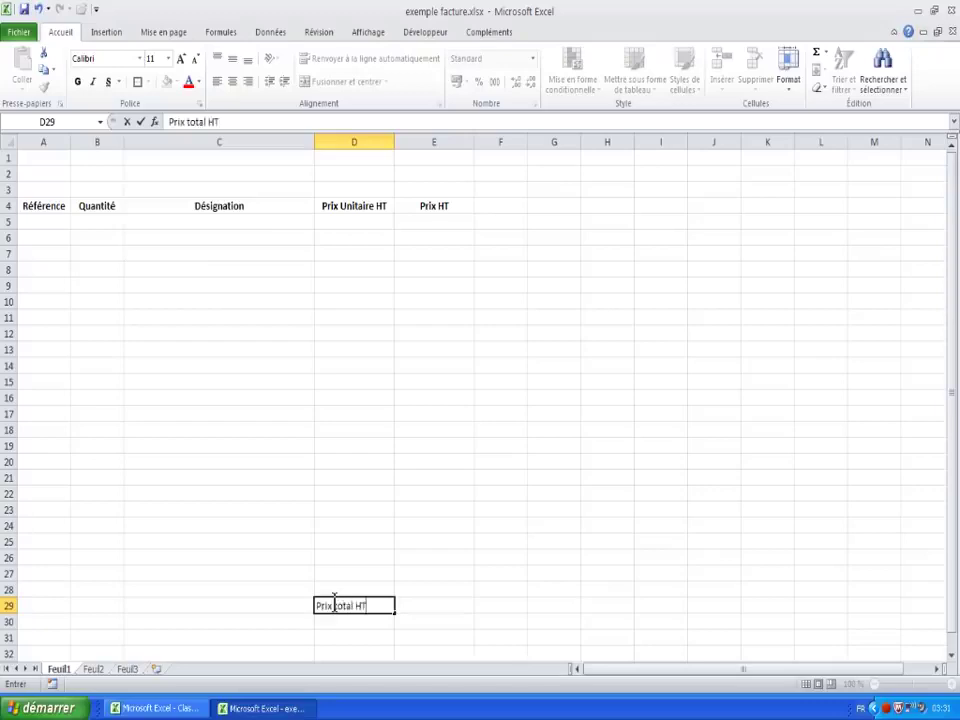
key(Return)
text(TVA)
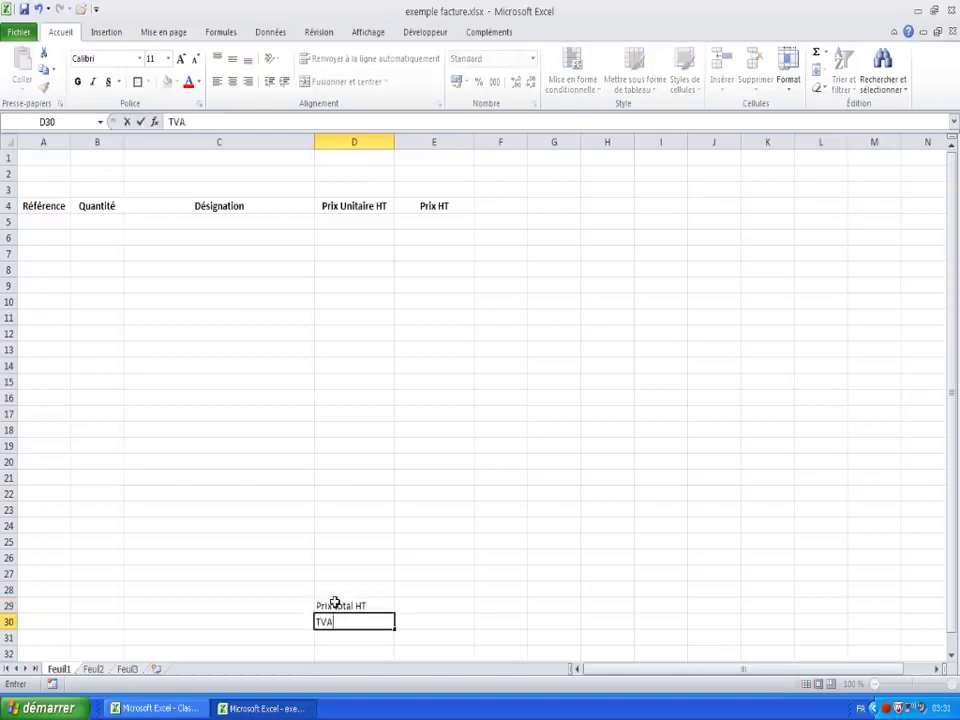
key(Return)
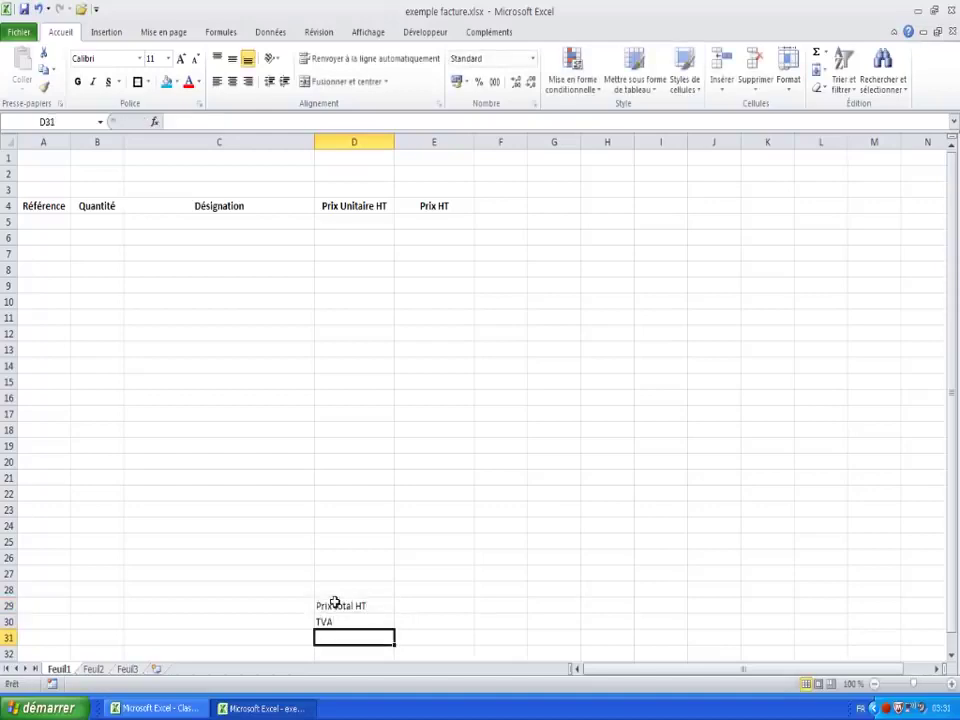
text(Prix )
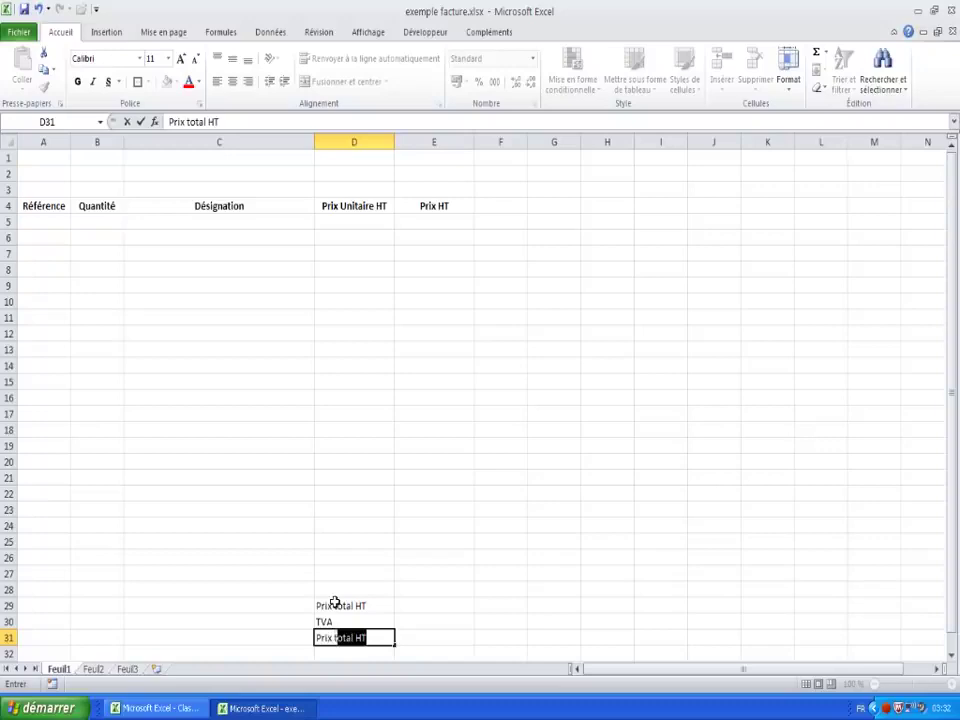
text(total TT)
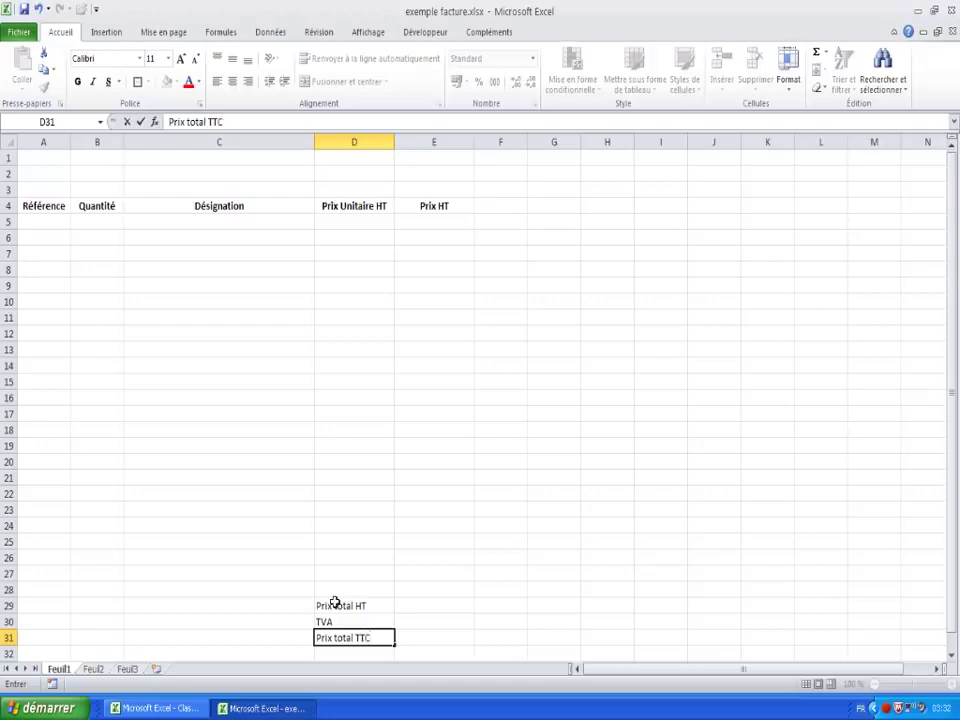
text(C)
key(Return)
key(Up)
key(Up)
key(Up)
key(Up)
key(Up)
key(Up)
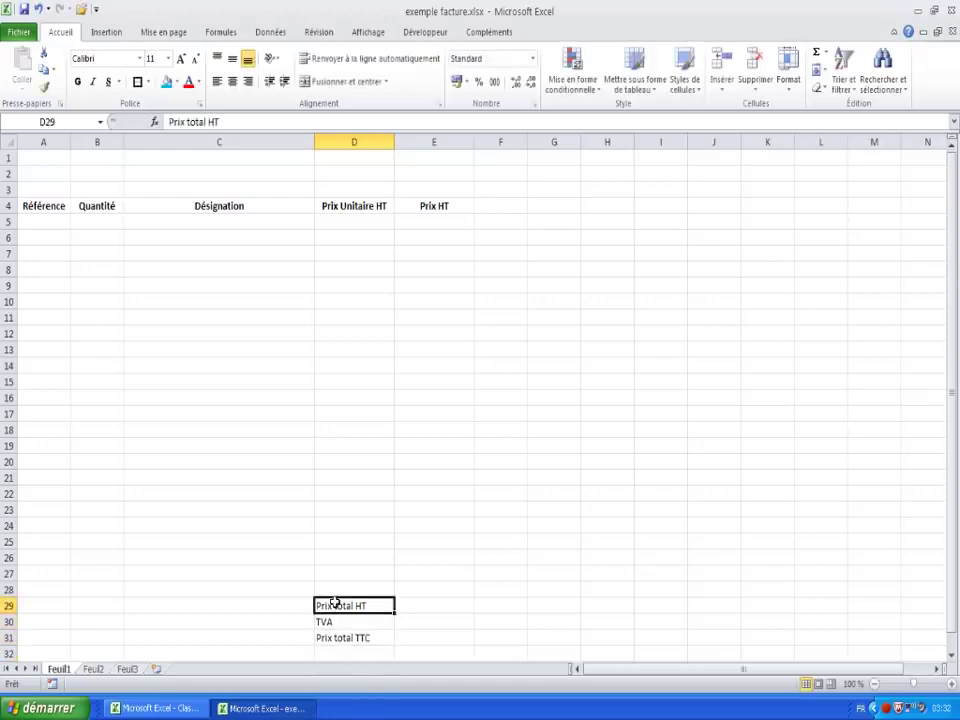
key(Down)
key(Down)
key(Down)
key(Down)
key(Down)
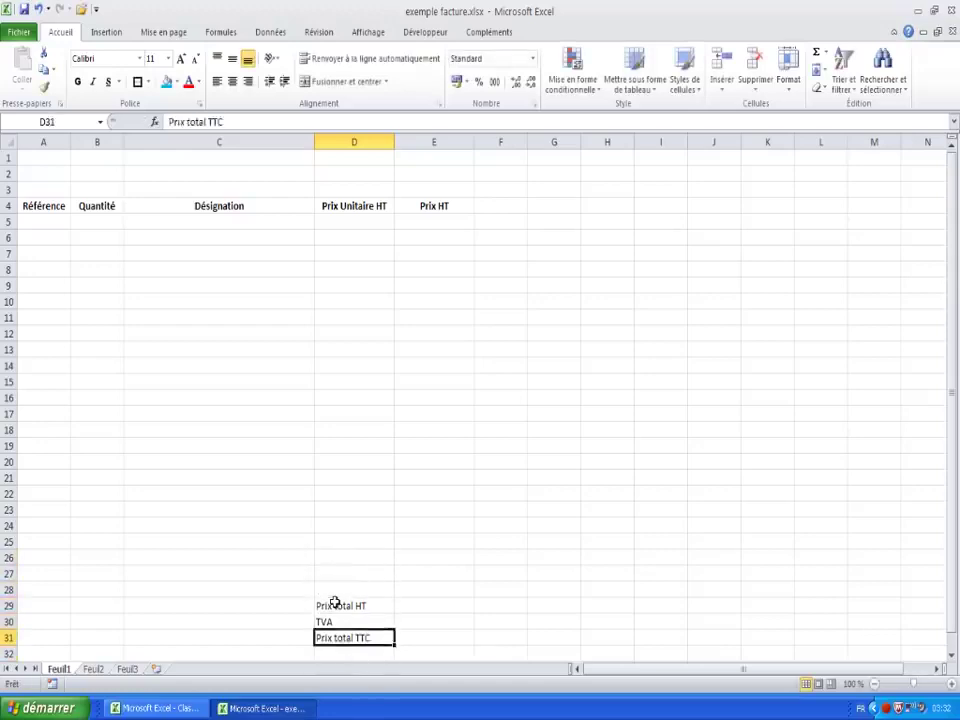
key(Right)
key(Up)
key(Up)
key(Up)
key(Down)
key(Down)
key(Down)
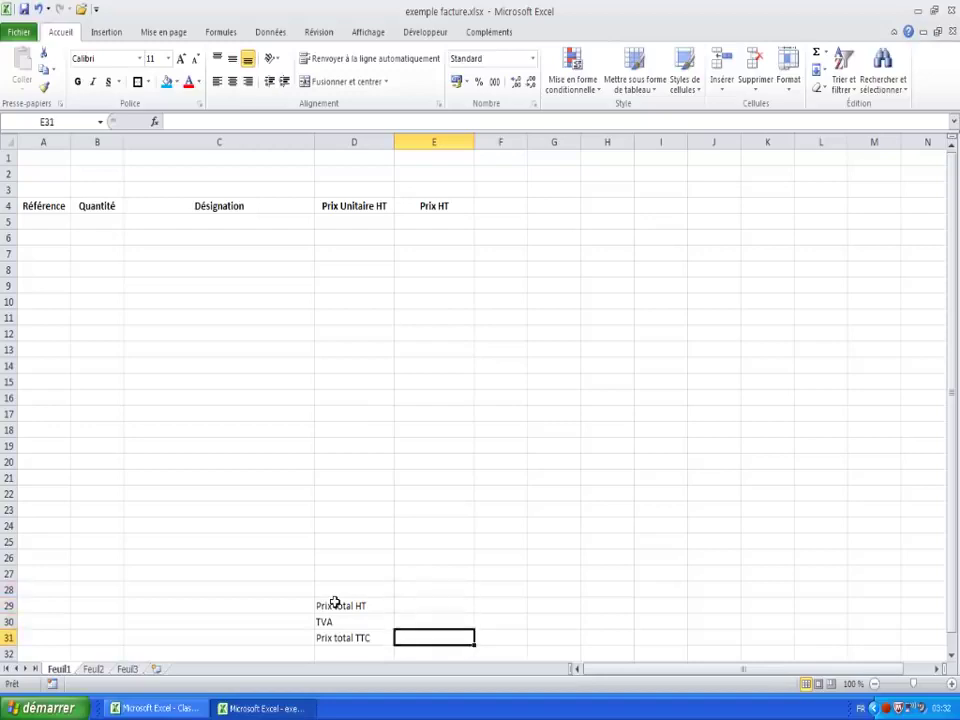
key(Up)
key(Up)
key(Up)
key(Left)
key(Left)
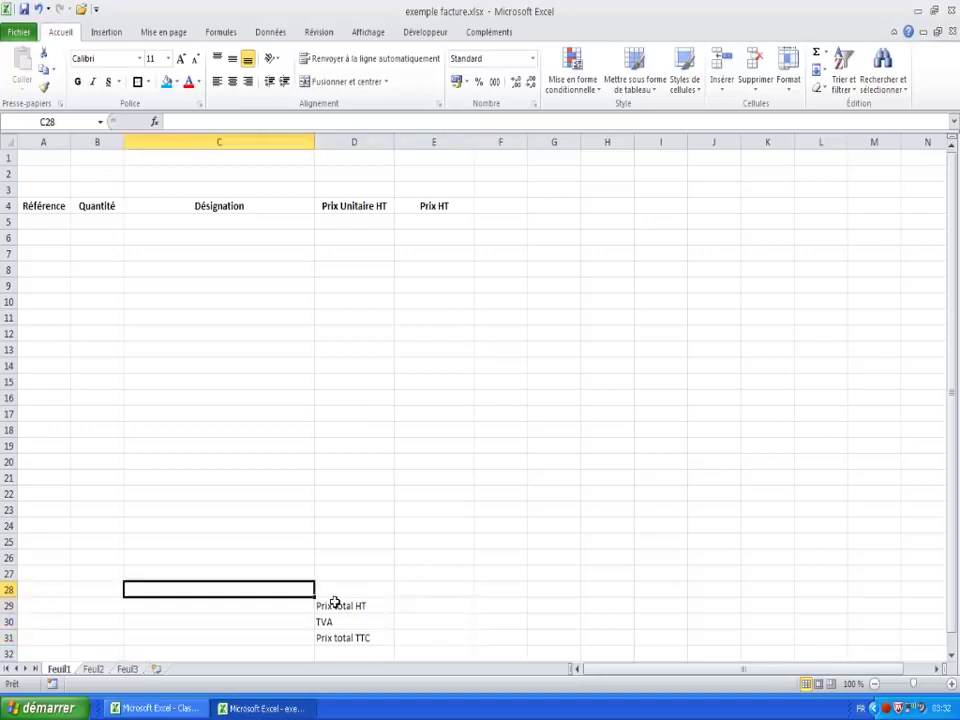
key(Down)
key(Down)
key(Right)
key(Right)
key(Down)
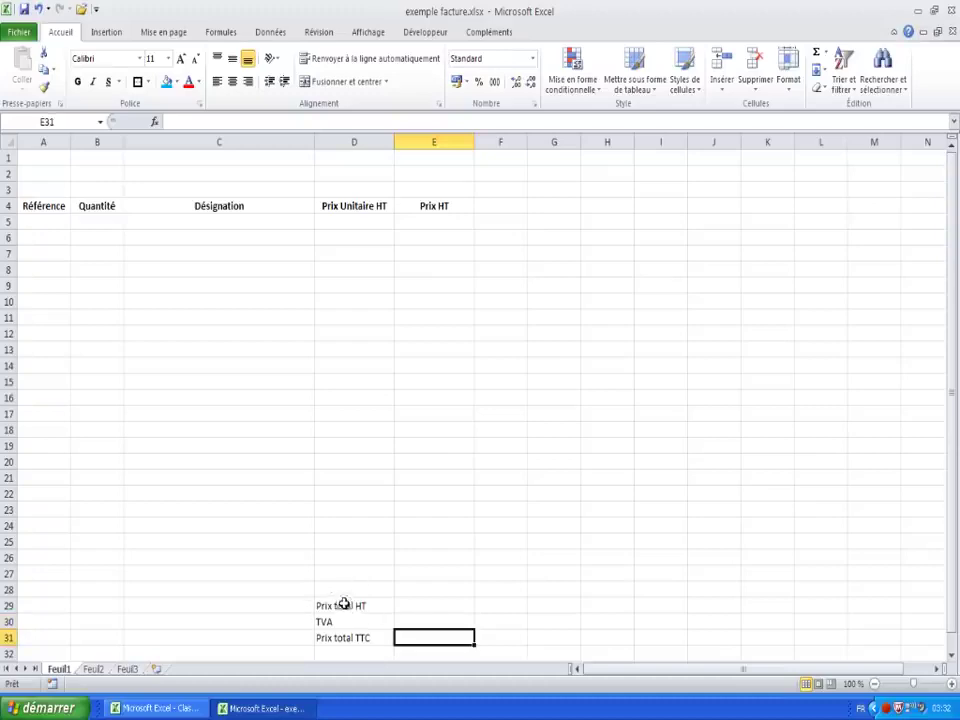
Make the total labels in D29:D31 bold
drag(343, 604, 346, 634)
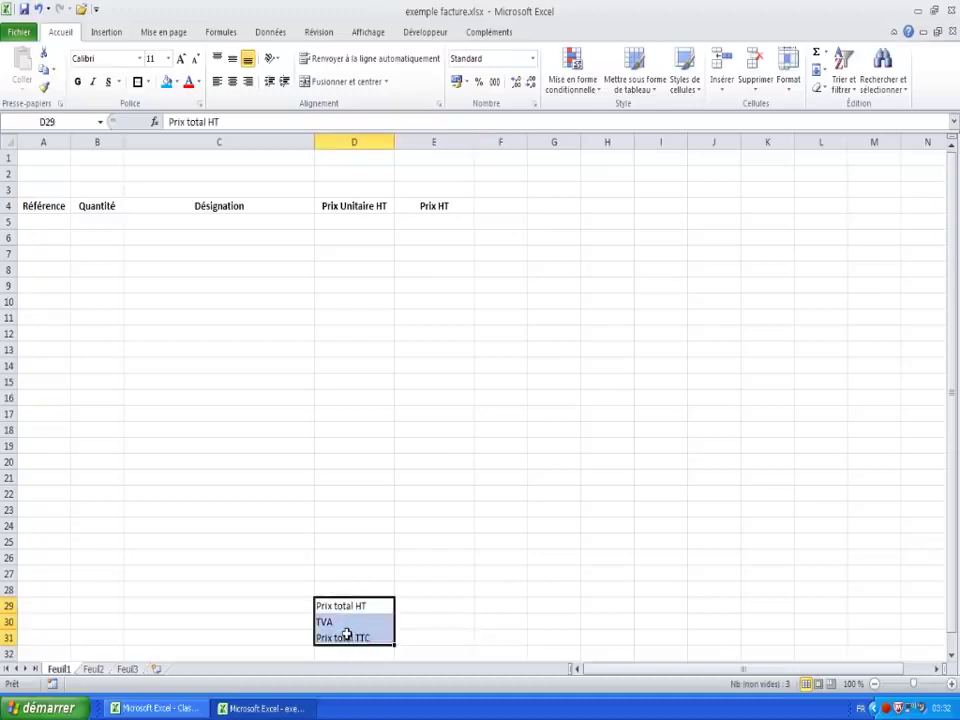
click(78, 84)
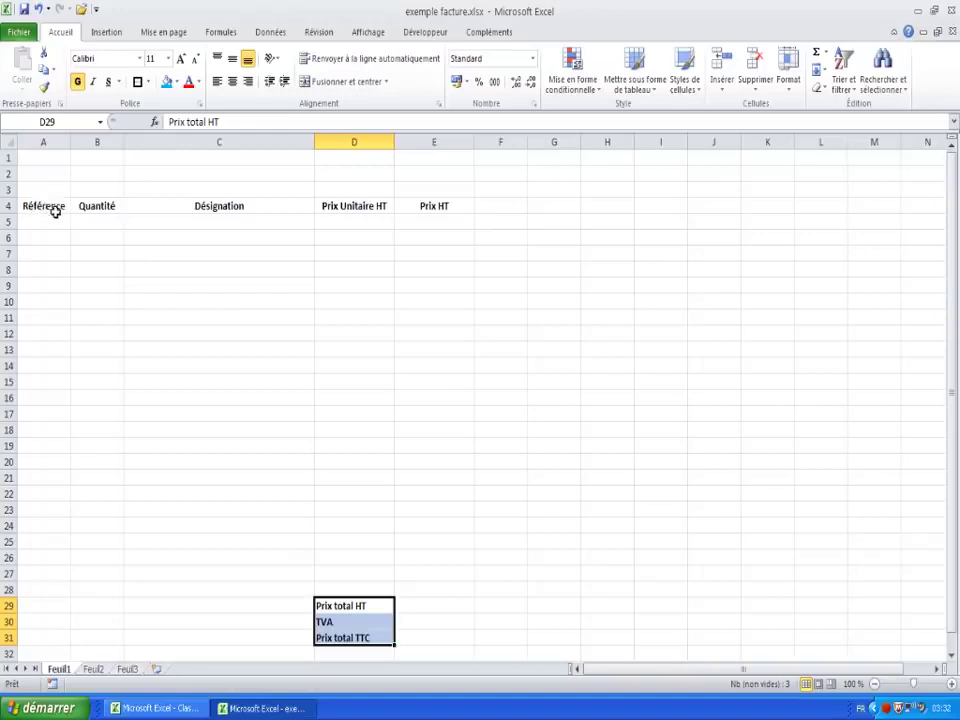
Apply a thick box border (Bordure épaisse en encadré) around the "Référence" header cells A4:A5
drag(55, 211, 44, 216)
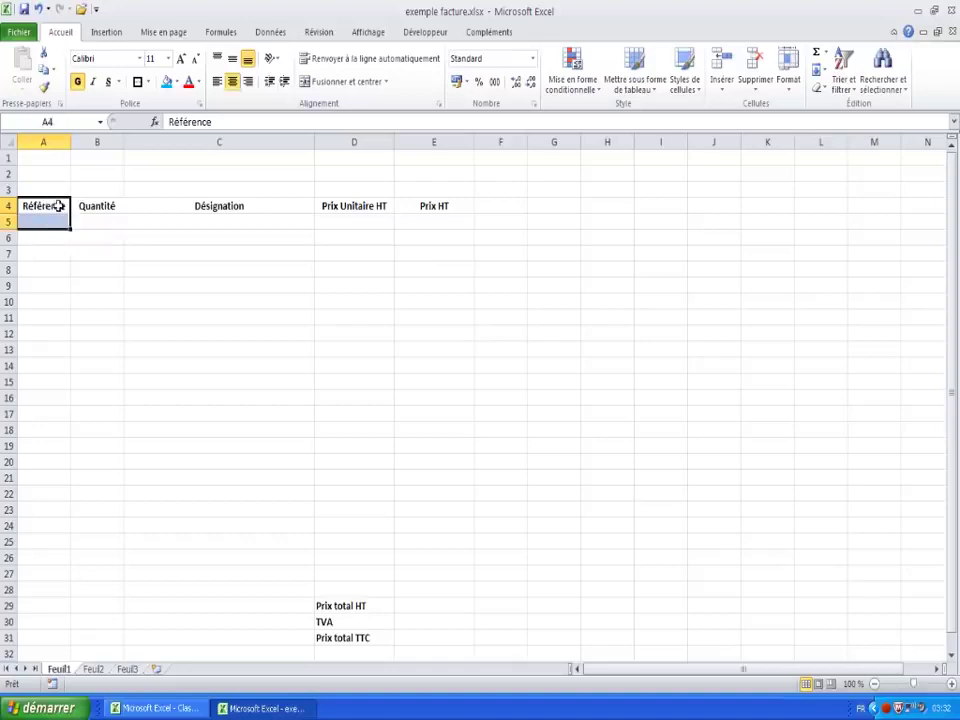
click(147, 82)
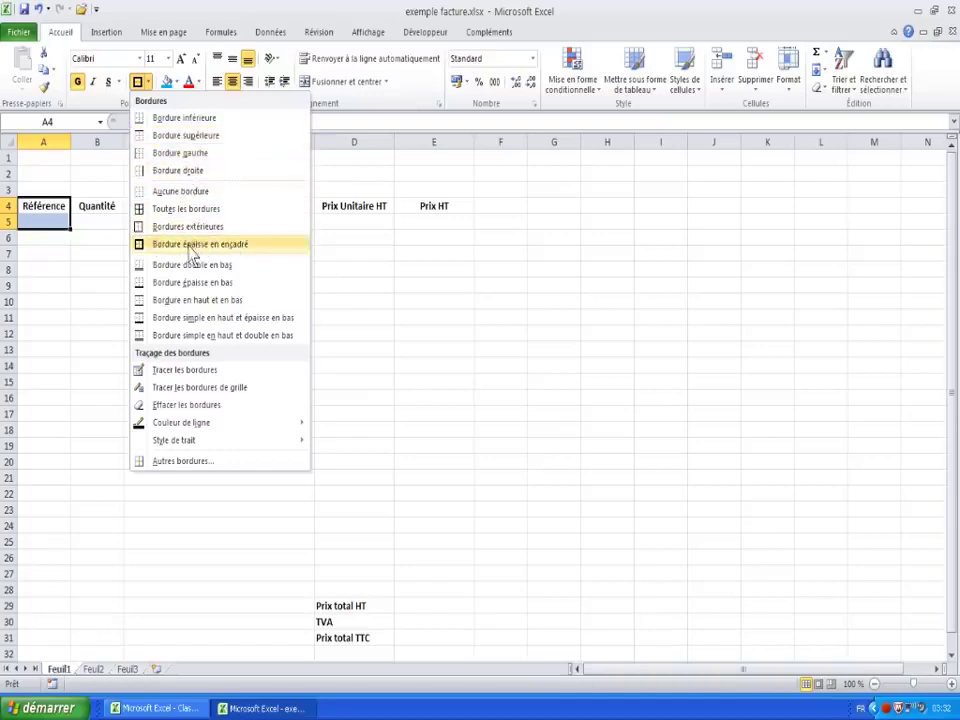
click(141, 245)
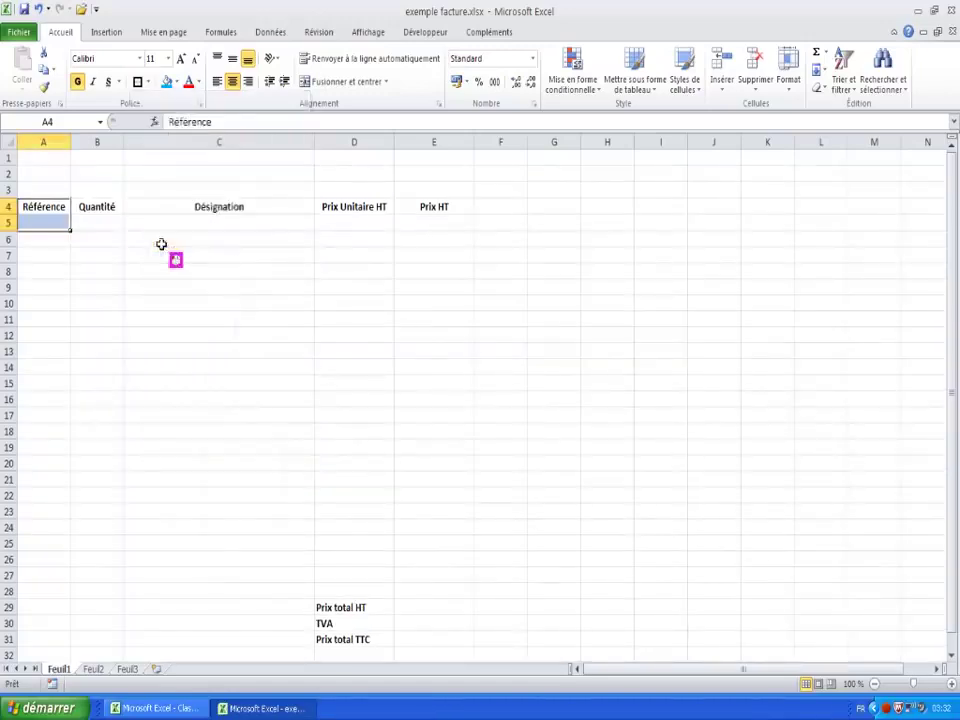
click(43, 287)
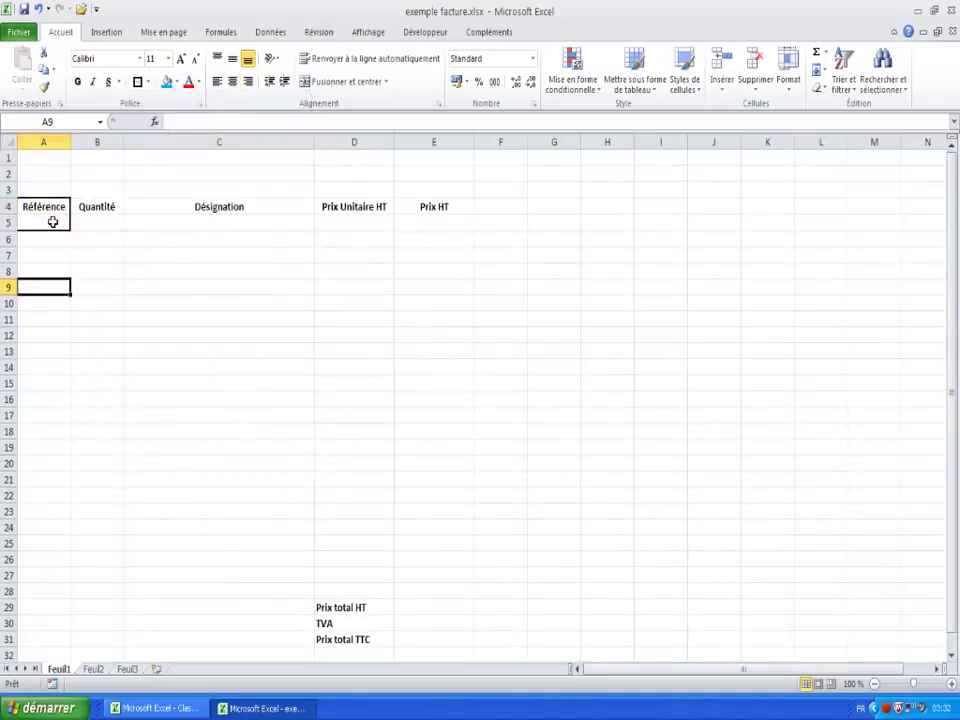
Apply the same thick box border separately around B4:B5, C4:C5, D4:D5 and E4:E5
drag(91, 206, 107, 236)
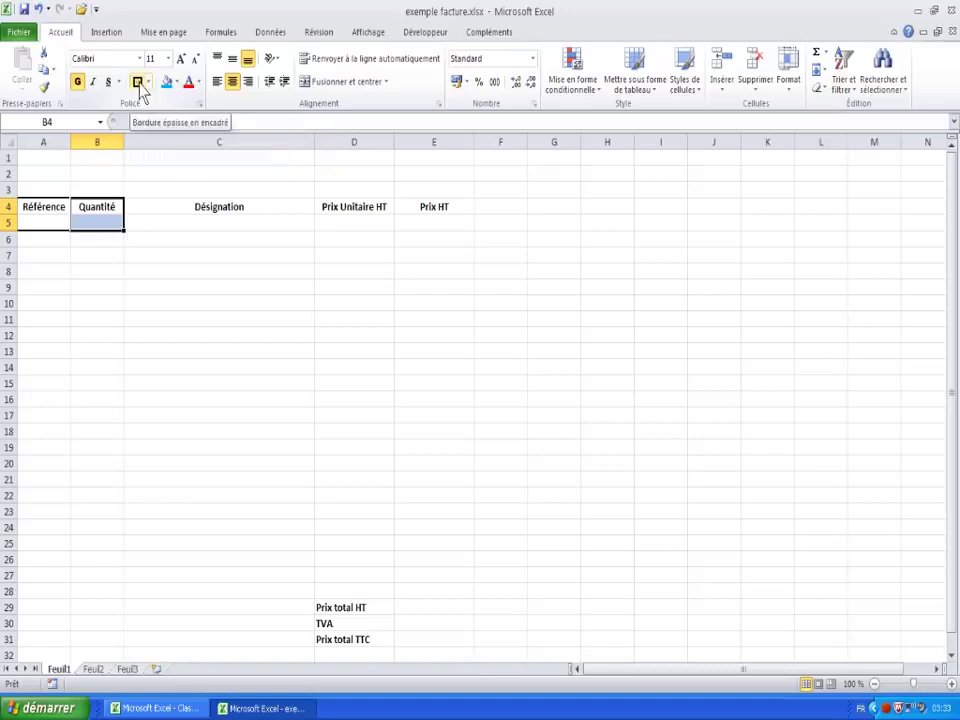
click(139, 85)
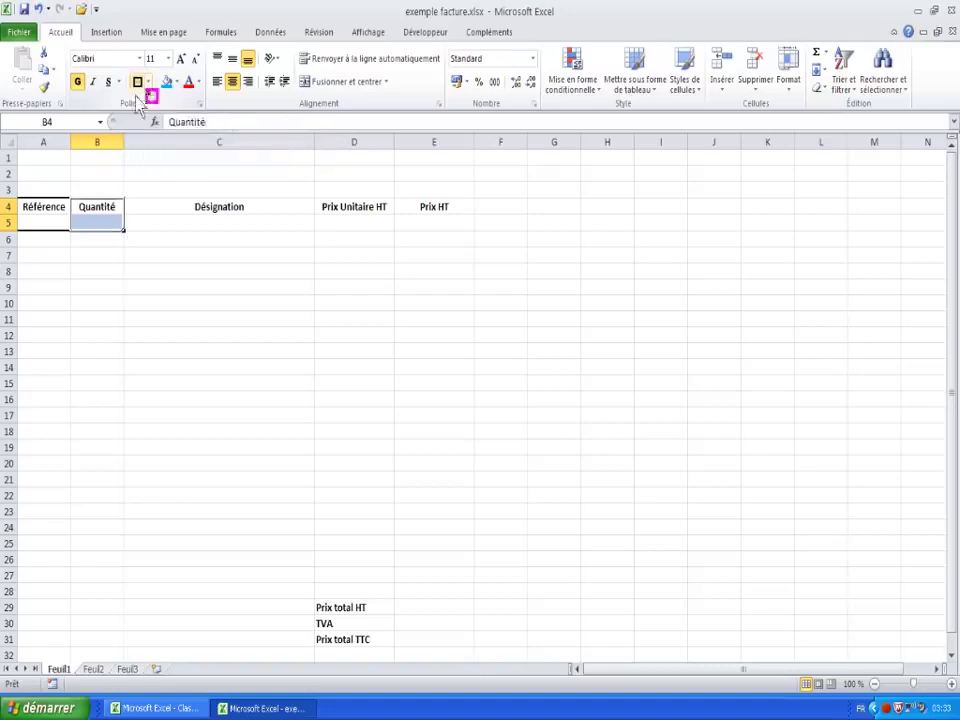
drag(219, 206, 221, 216)
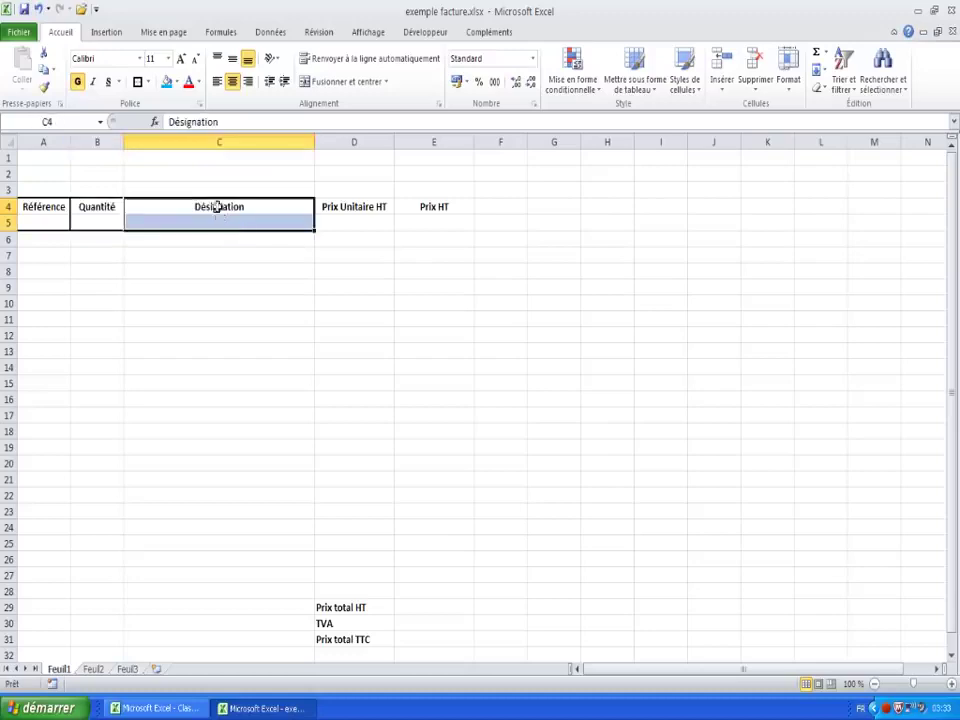
click(139, 85)
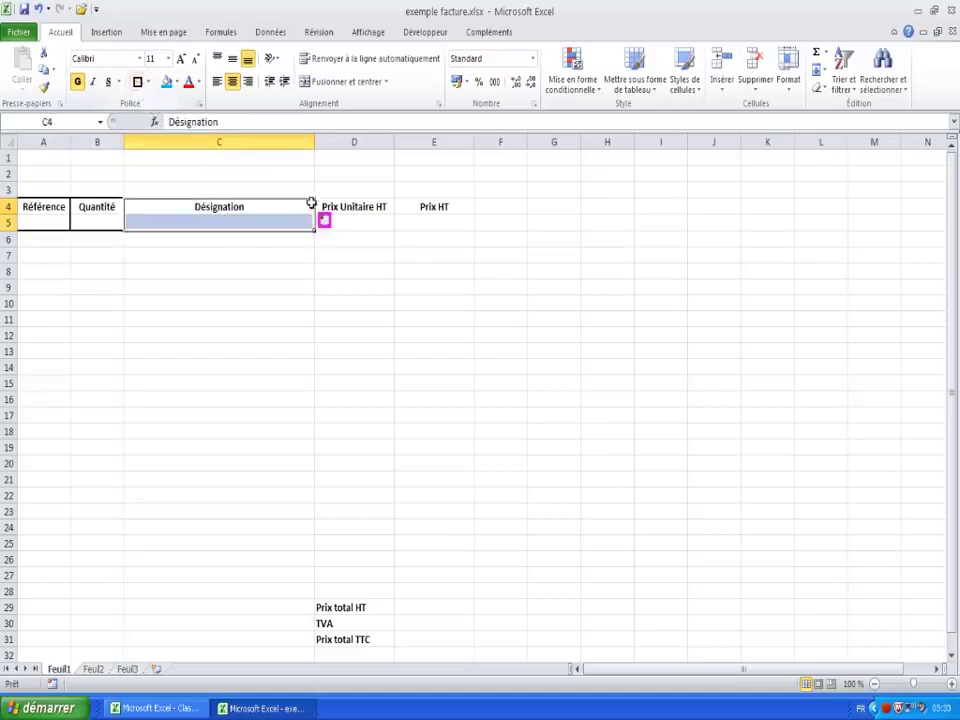
drag(354, 205, 356, 214)
click(141, 85)
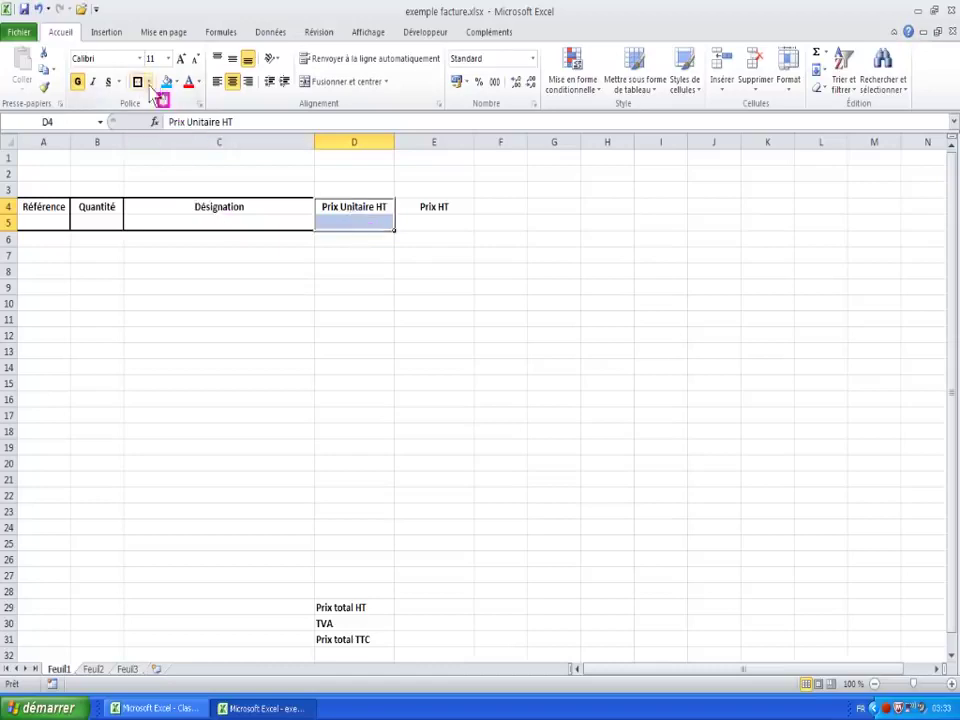
drag(435, 205, 437, 221)
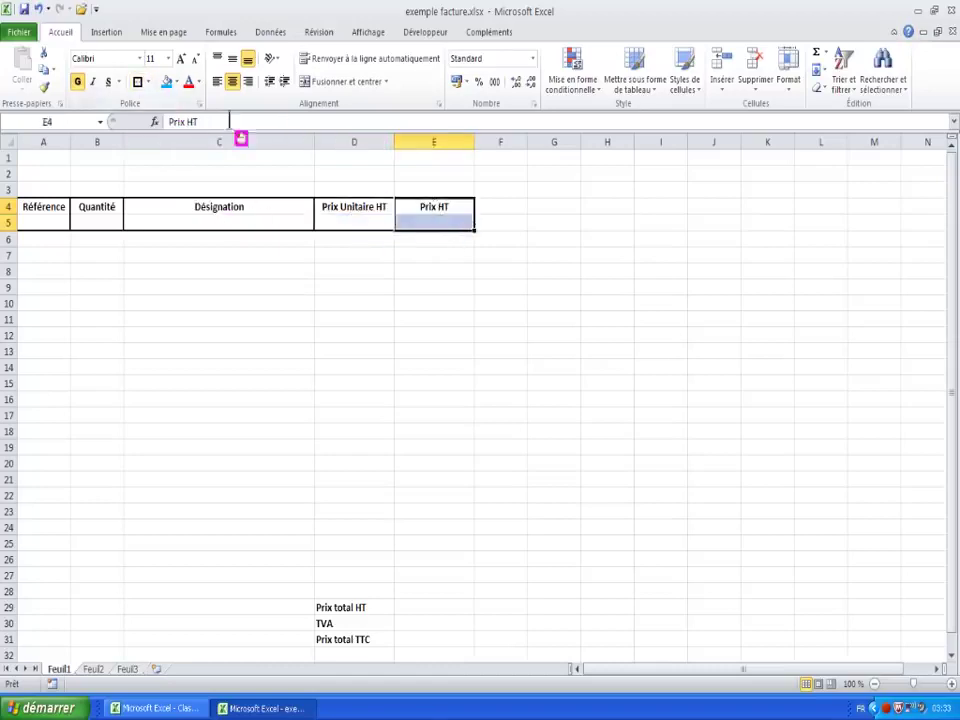
click(140, 83)
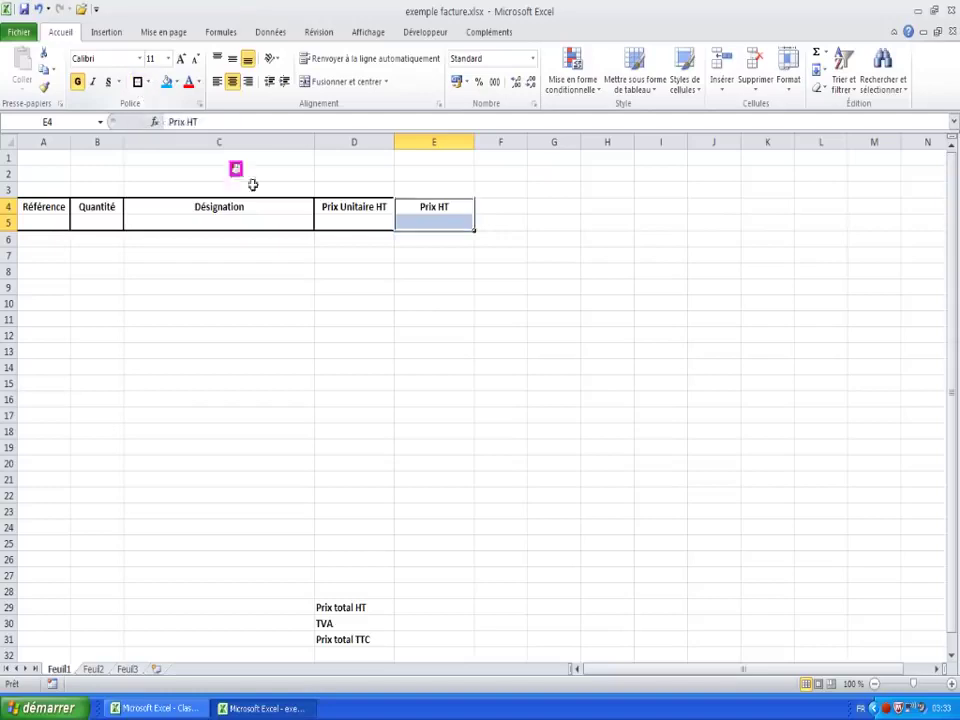
click(519, 210)
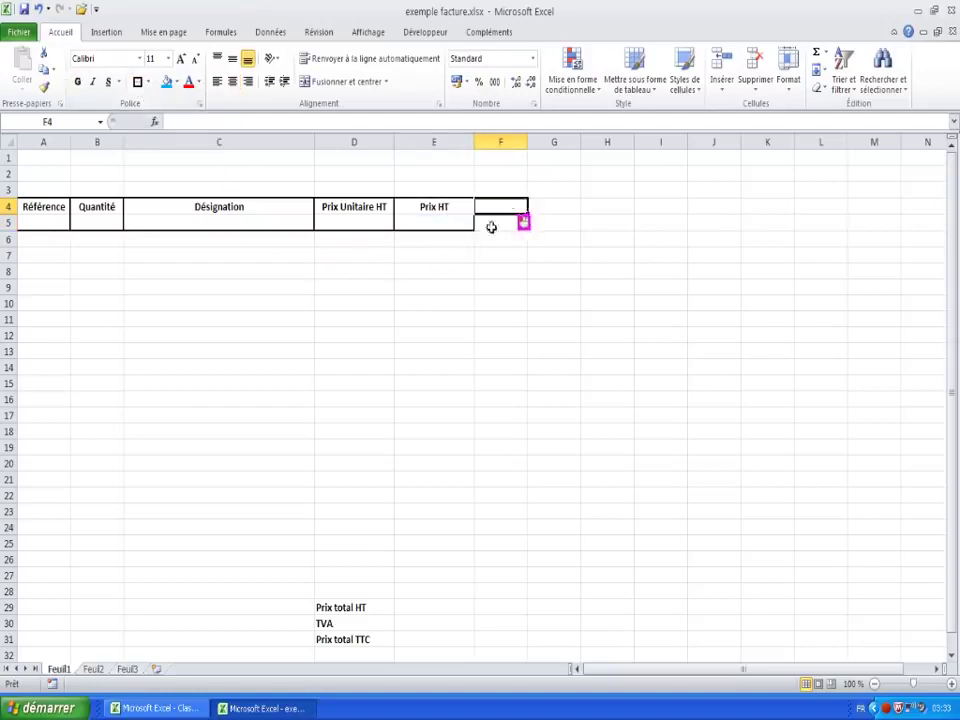
click(440, 290)
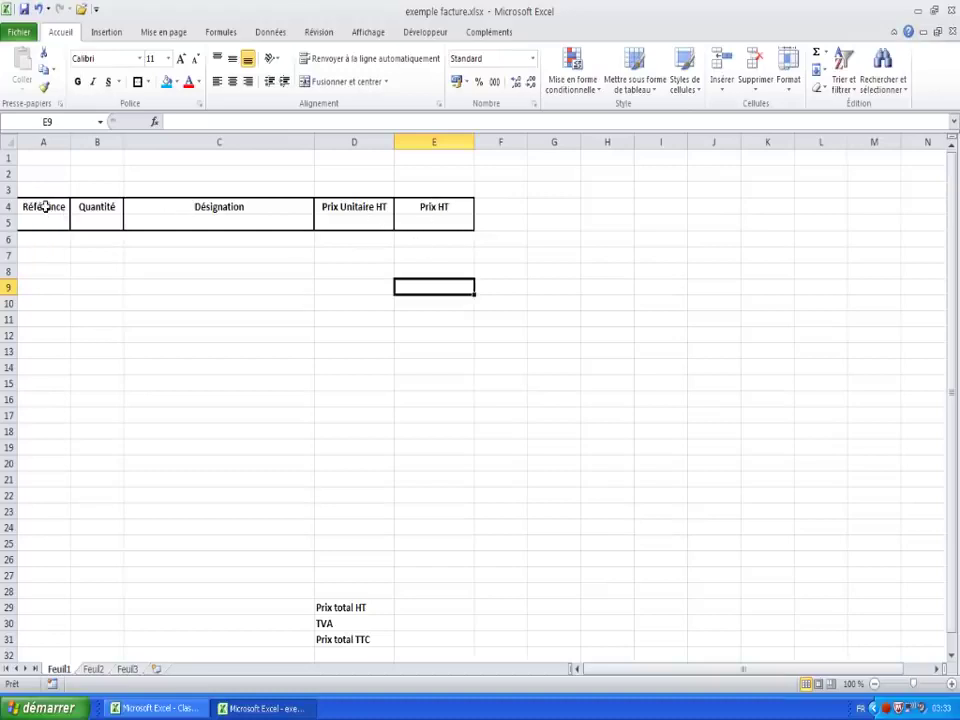
Merge and centre each header with the cell below it: A4:A5, B4:B5, C4:C5, D4:D5 and E4:E5 separately
drag(40, 206, 41, 220)
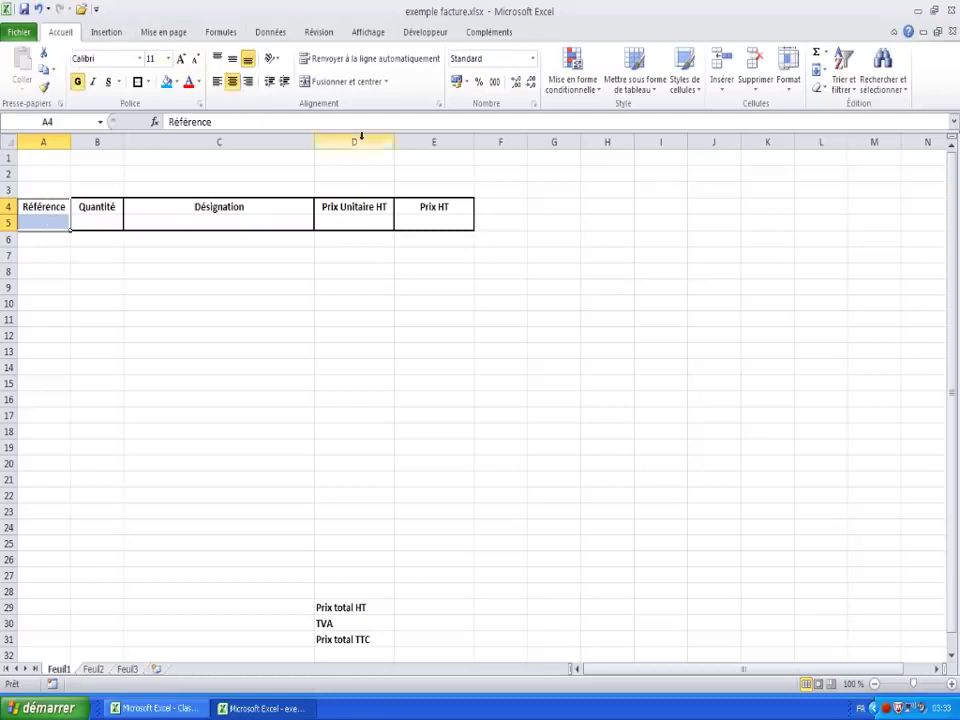
click(320, 86)
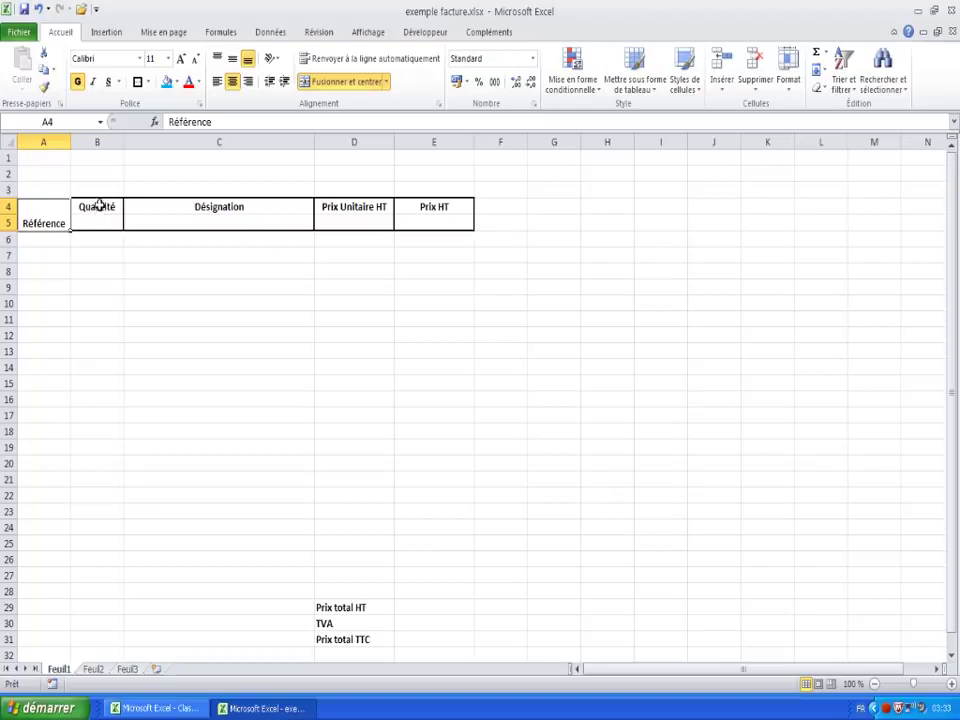
drag(96, 206, 93, 218)
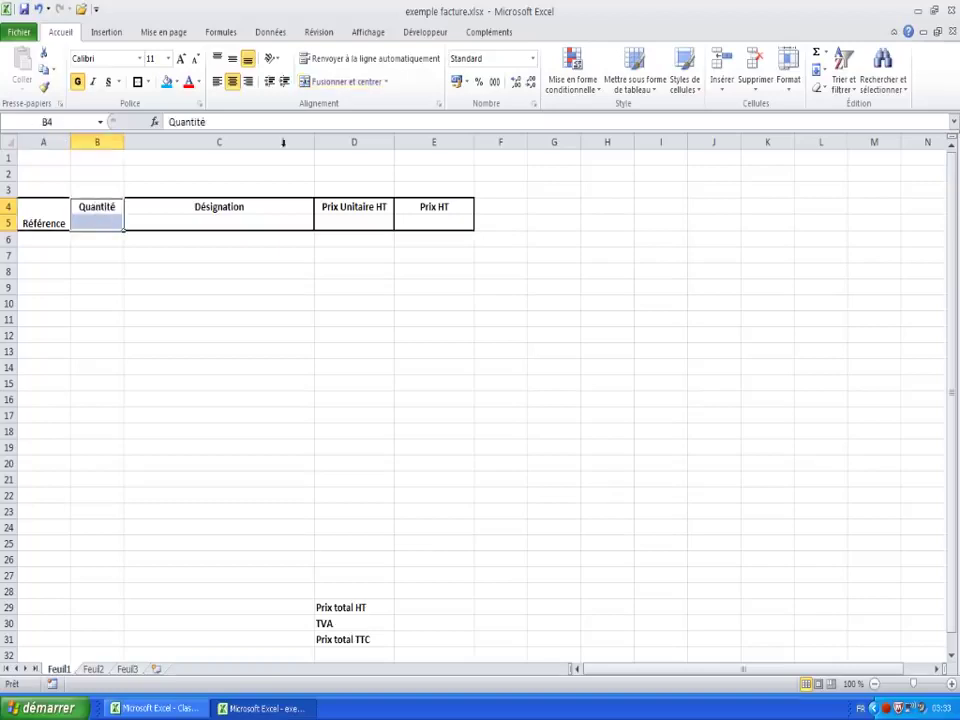
click(323, 87)
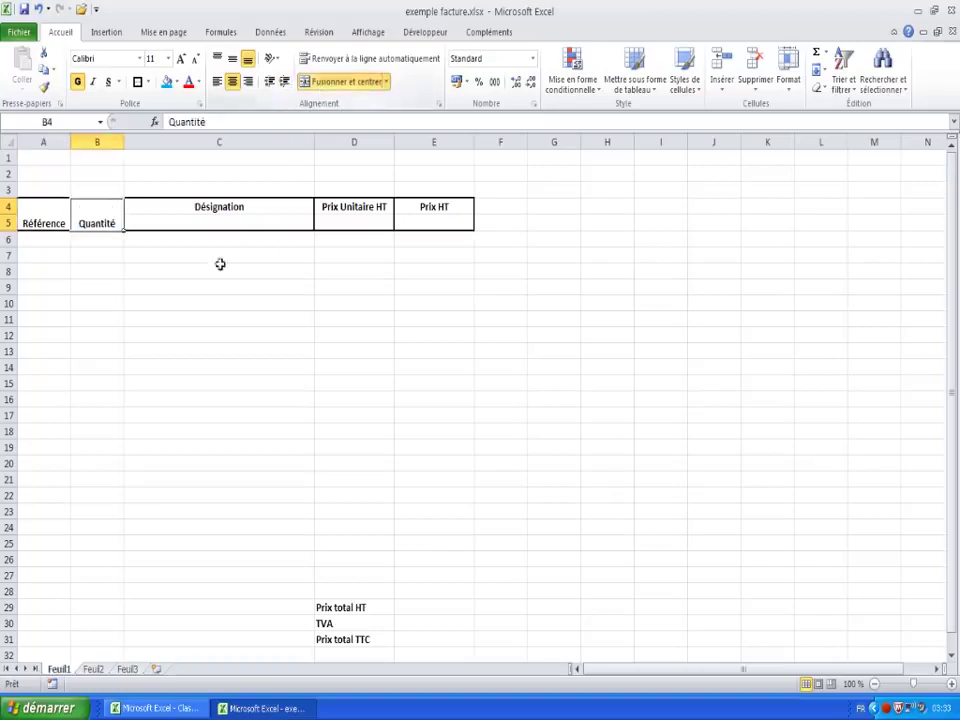
drag(218, 204, 219, 216)
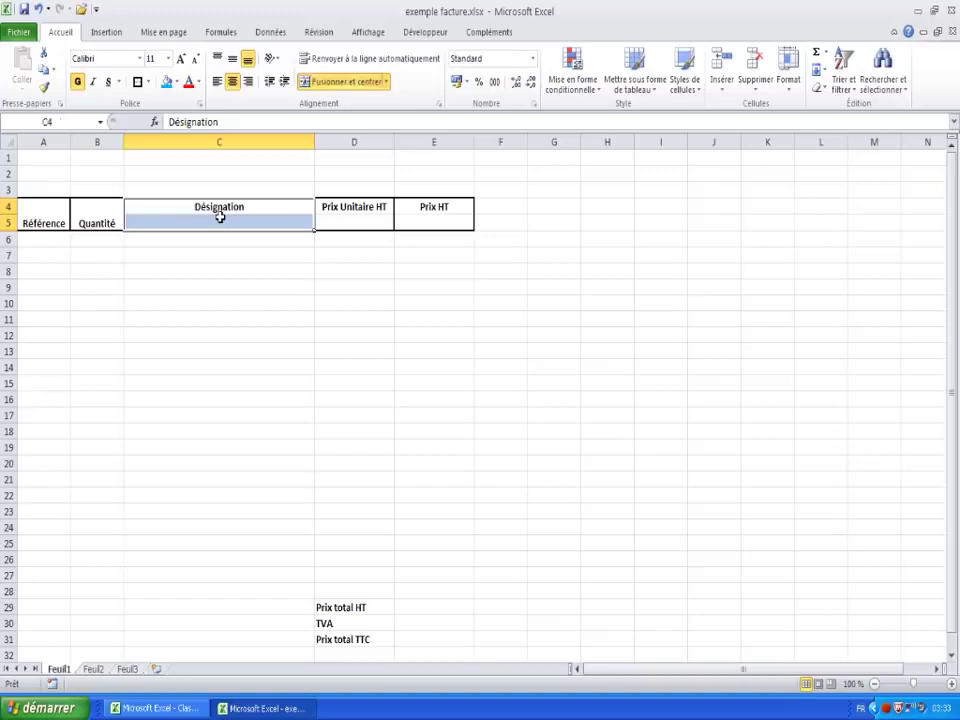
click(335, 85)
drag(343, 207, 343, 220)
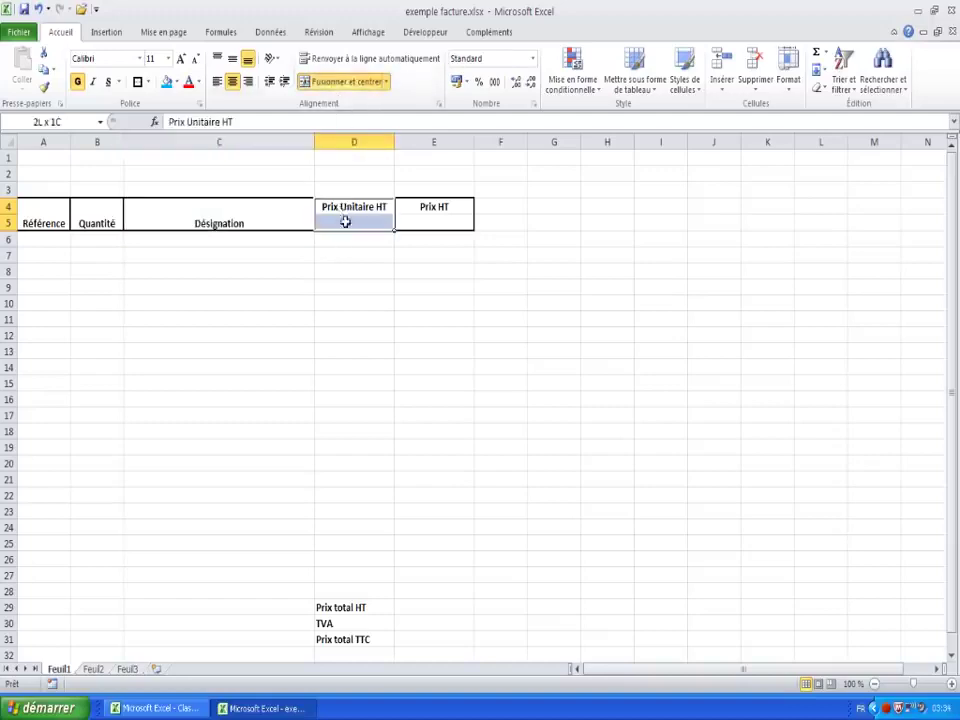
click(333, 83)
drag(431, 206, 435, 221)
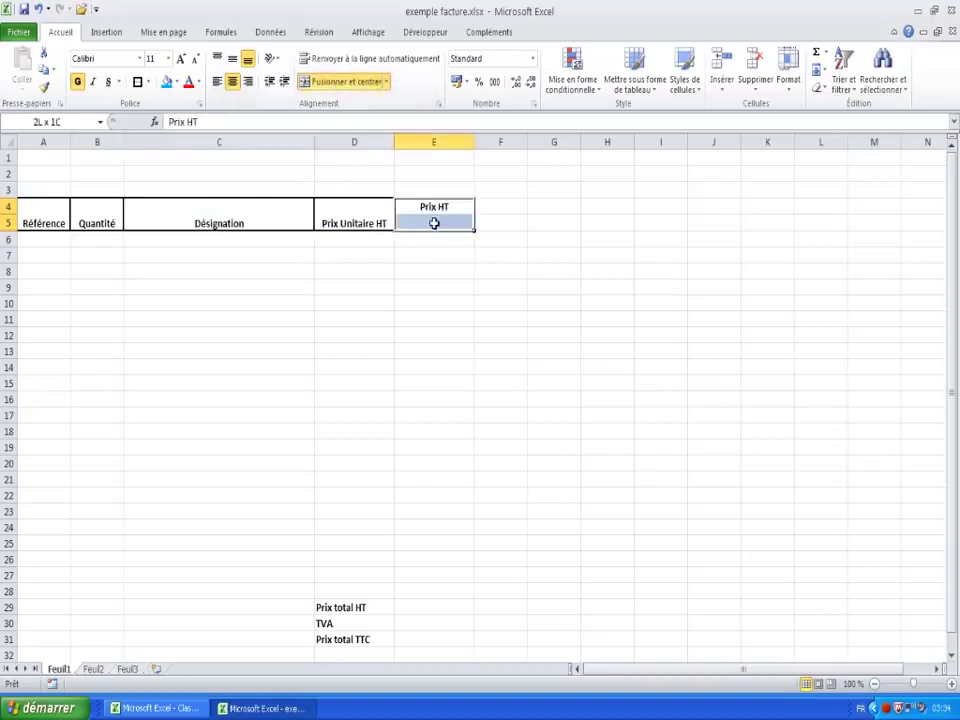
click(325, 84)
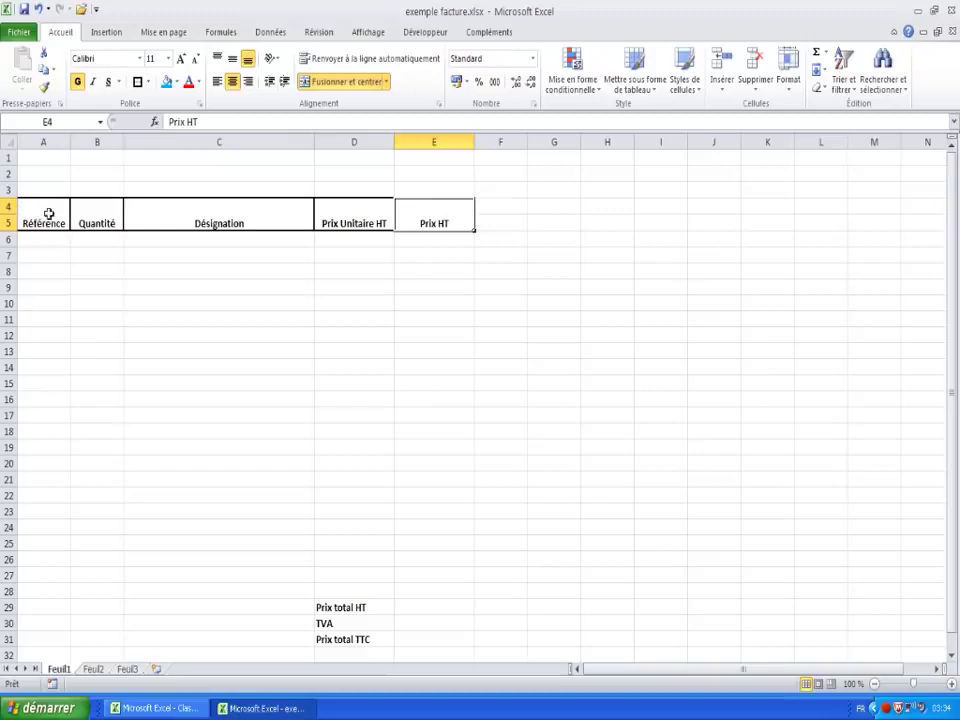
Set the vertical text alignment of the merged header cells A4:E5 to Centré
drag(35, 216, 427, 213)
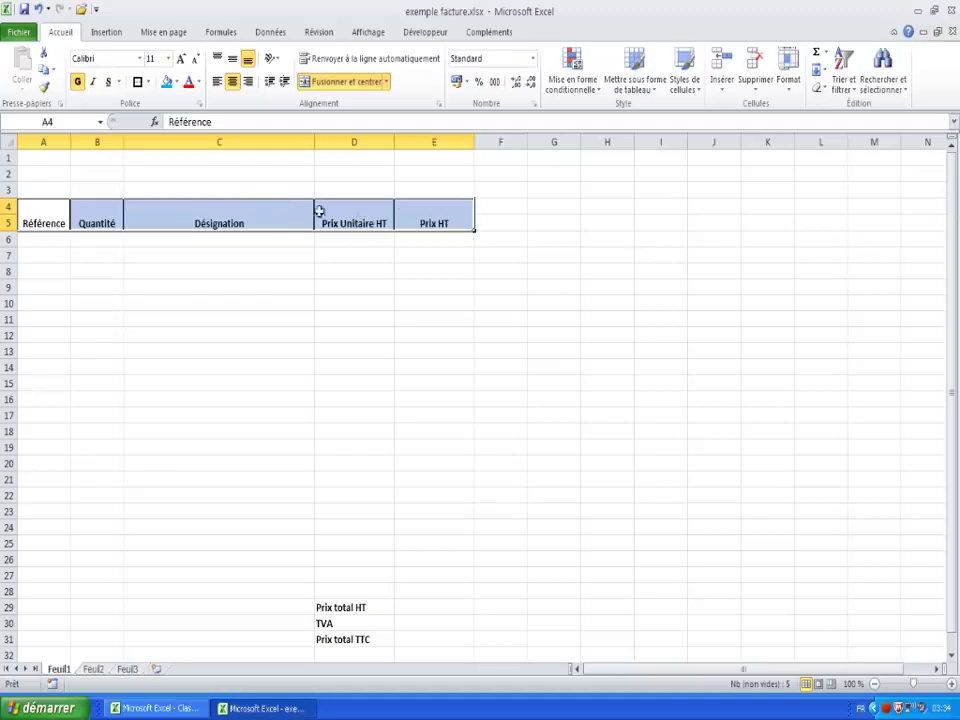
right_click(427, 212)
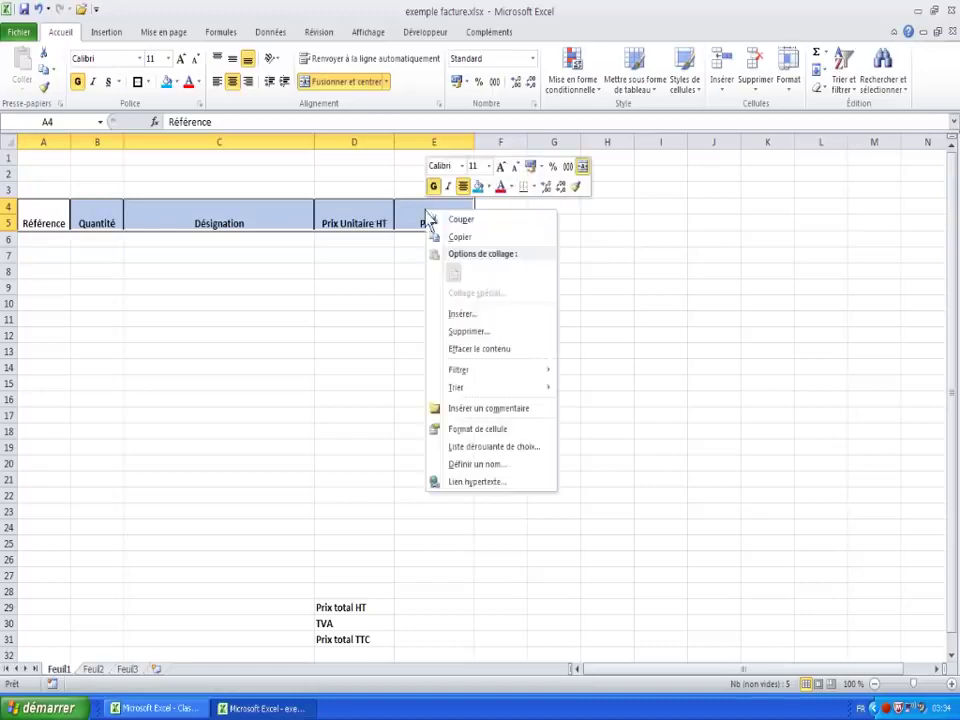
click(490, 430)
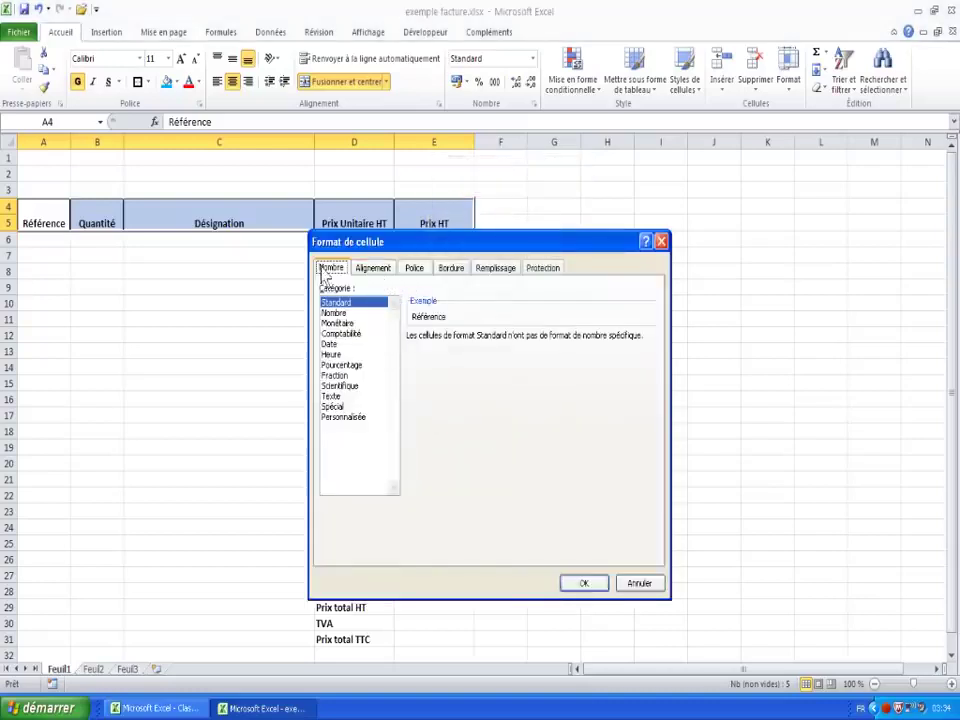
click(376, 271)
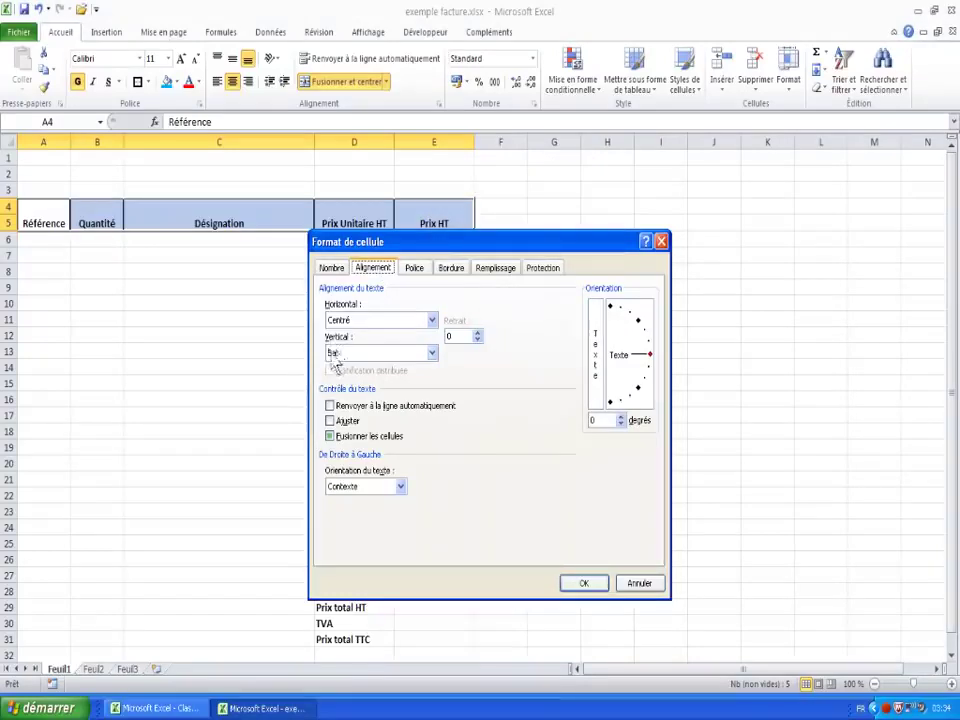
click(433, 353)
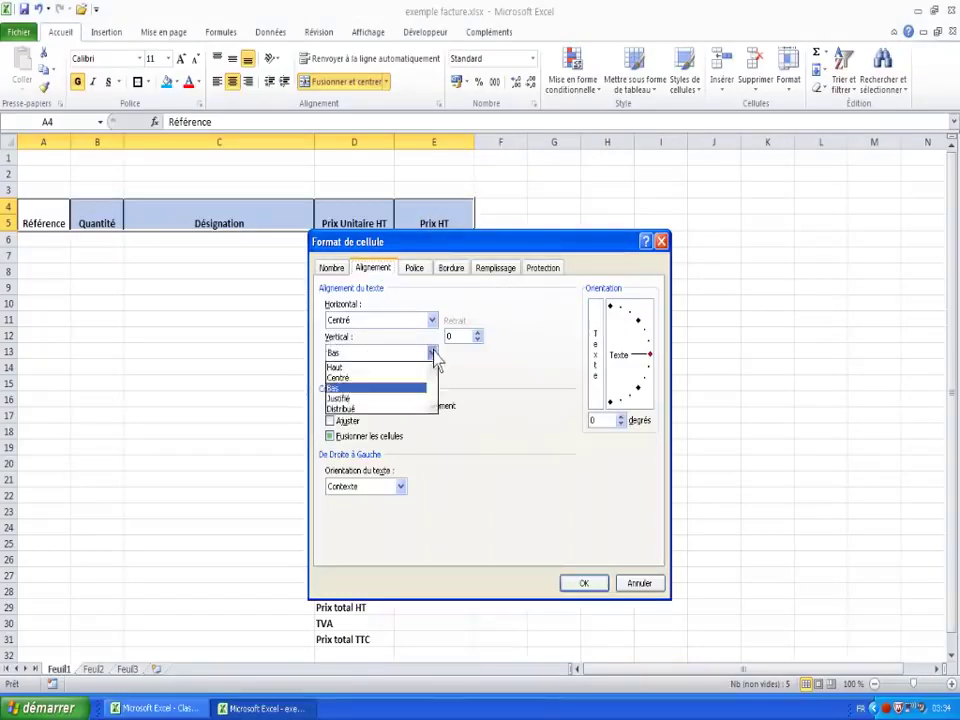
click(340, 378)
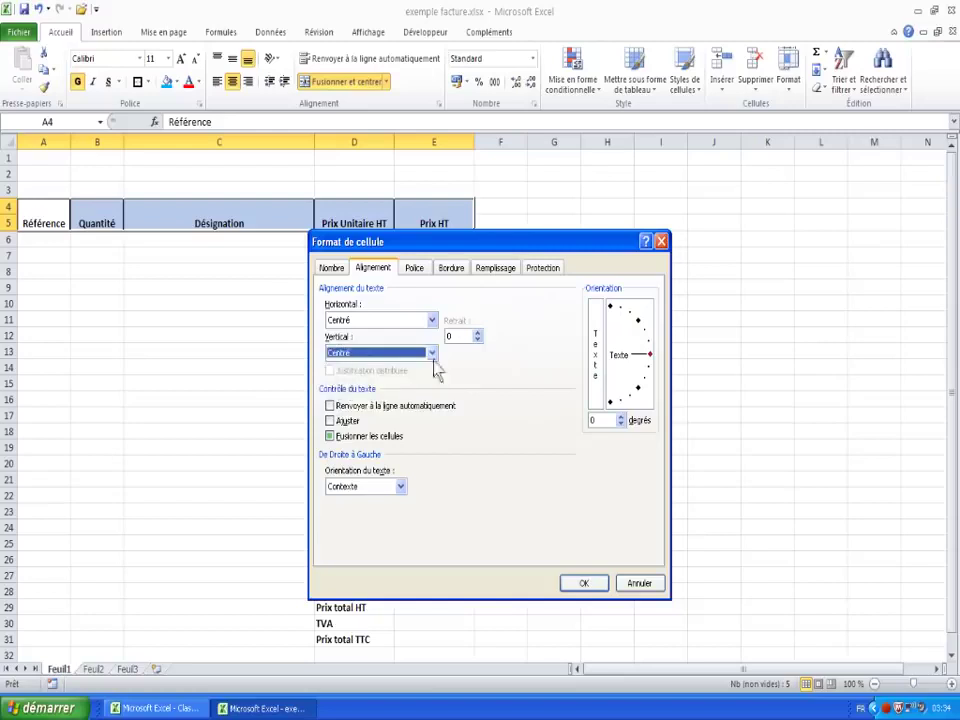
click(584, 584)
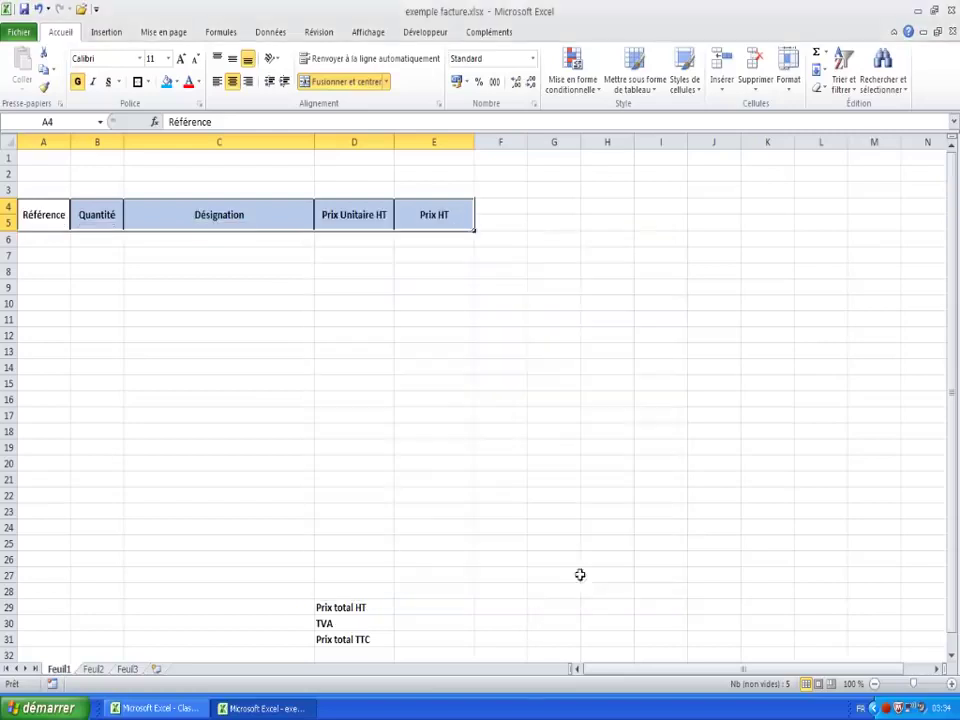
click(40, 215)
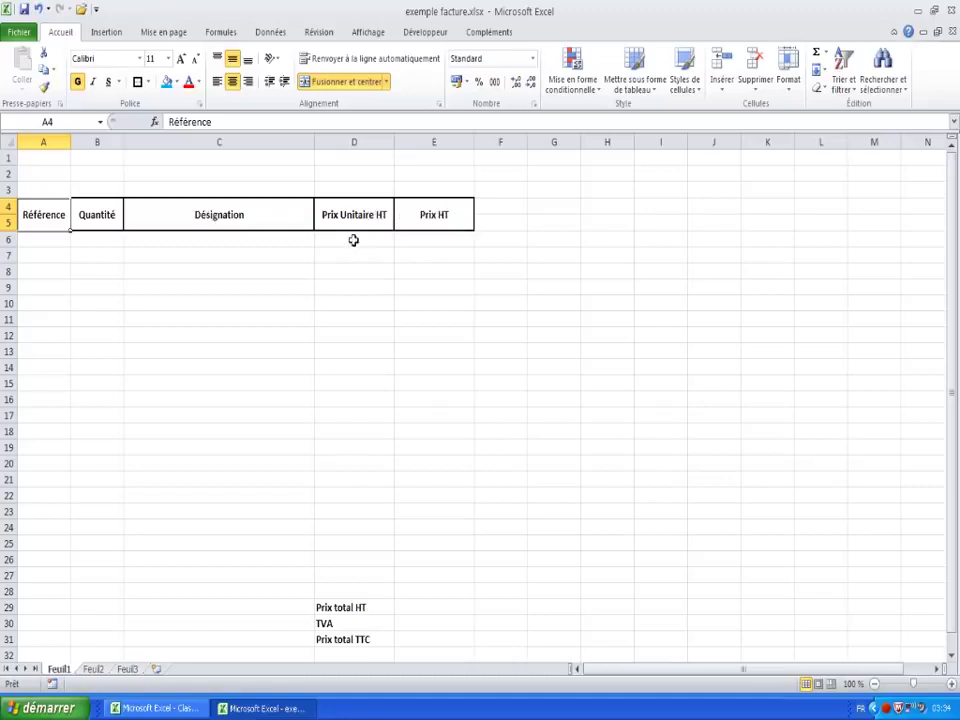
Enter the formula =B6*D6 in E6 to multiply quantity by unit price, and review it
click(448, 241)
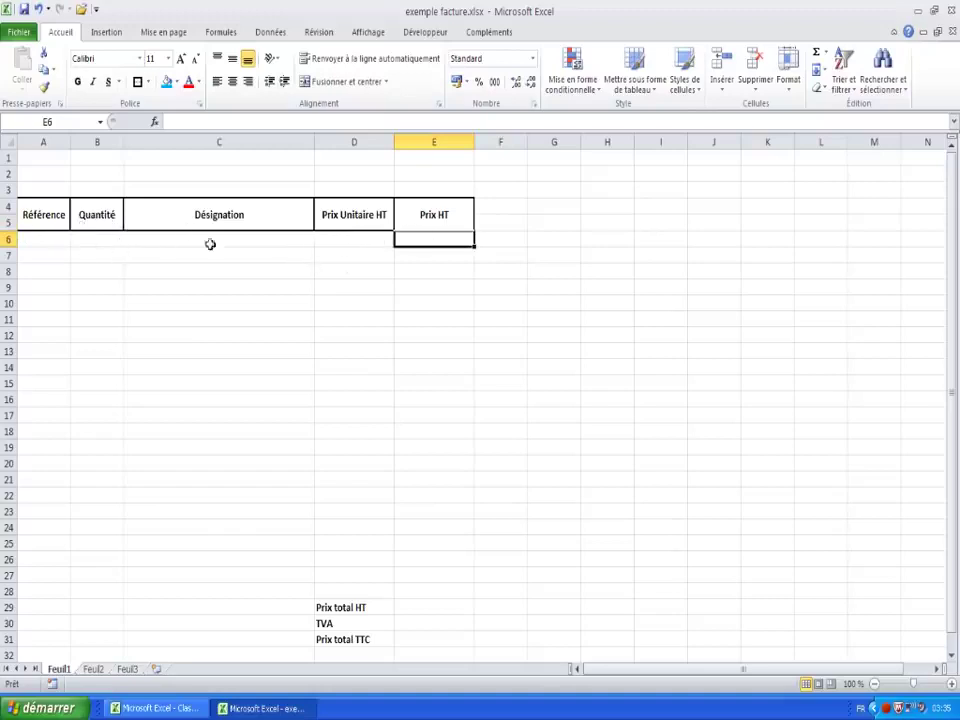
click(372, 244)
click(441, 241)
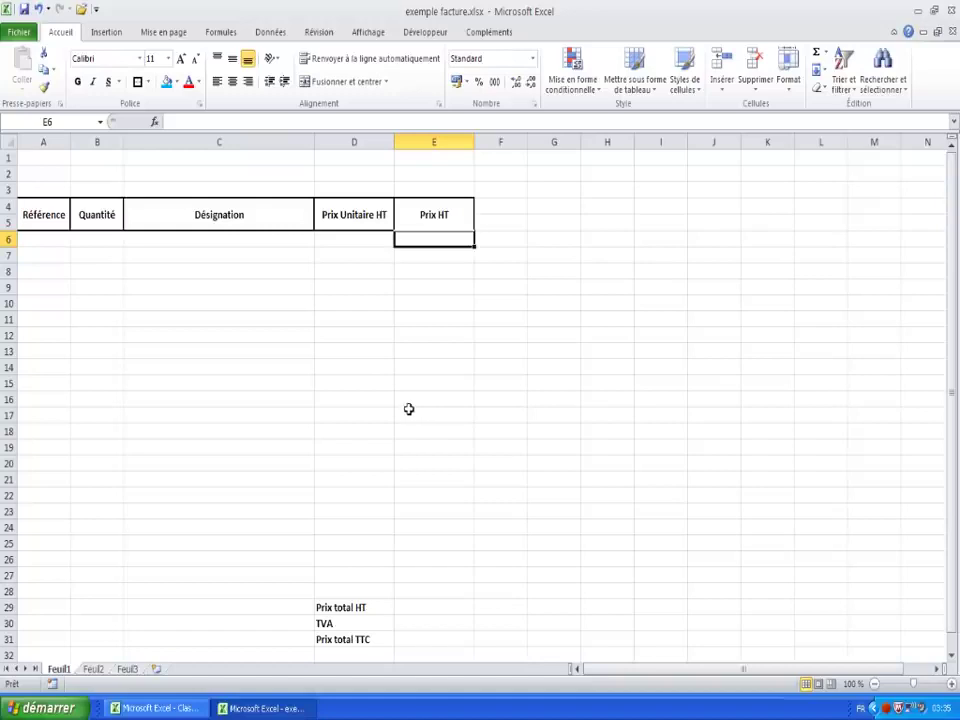
text(=)
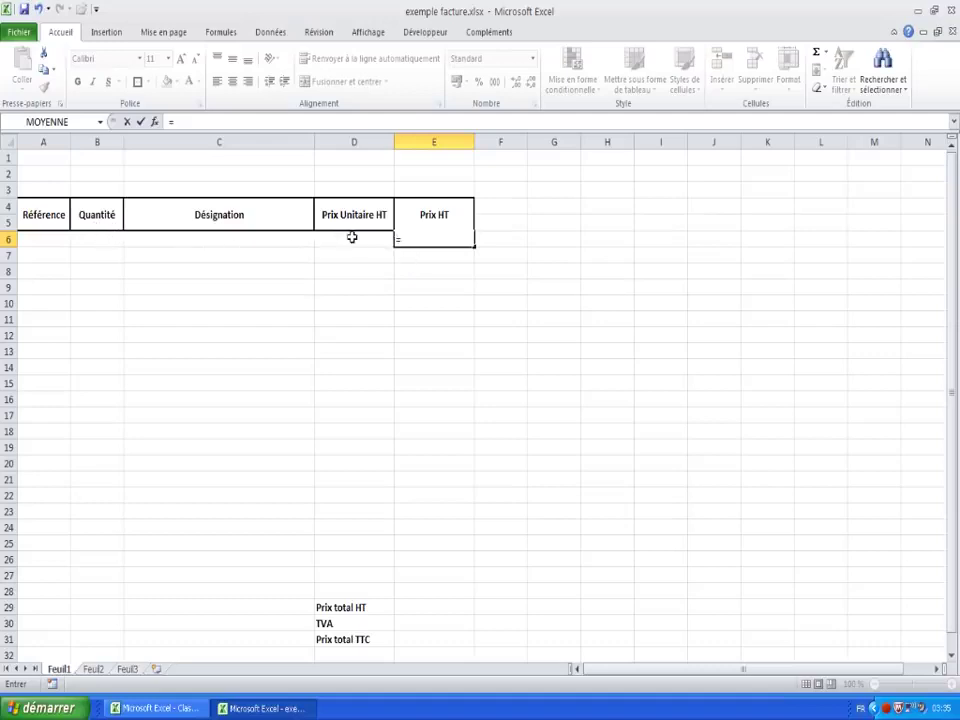
click(94, 238)
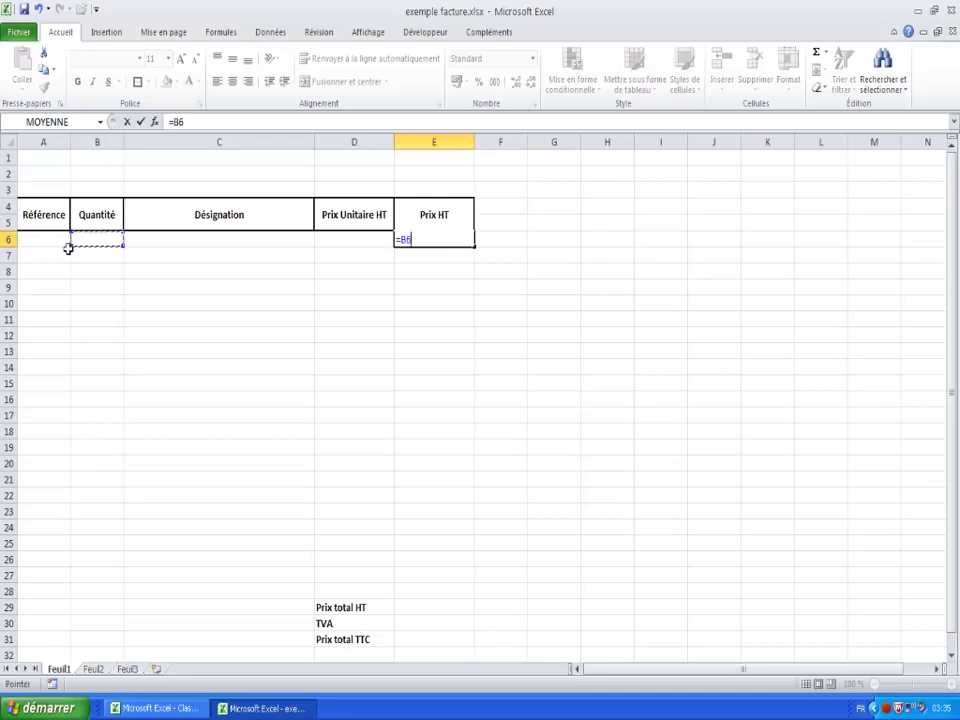
text(*)
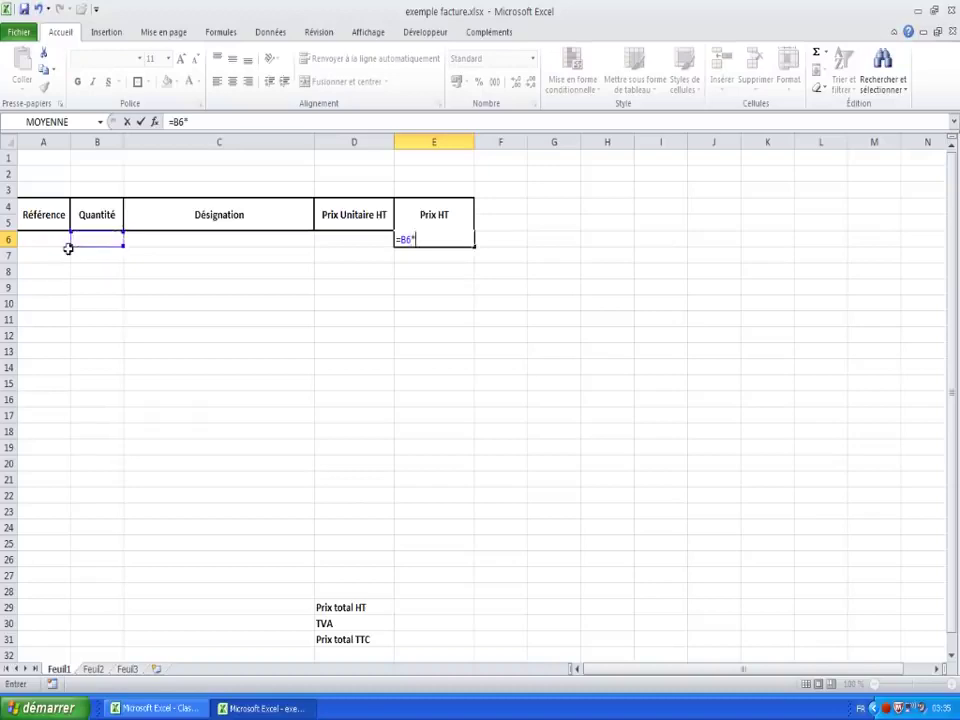
click(351, 240)
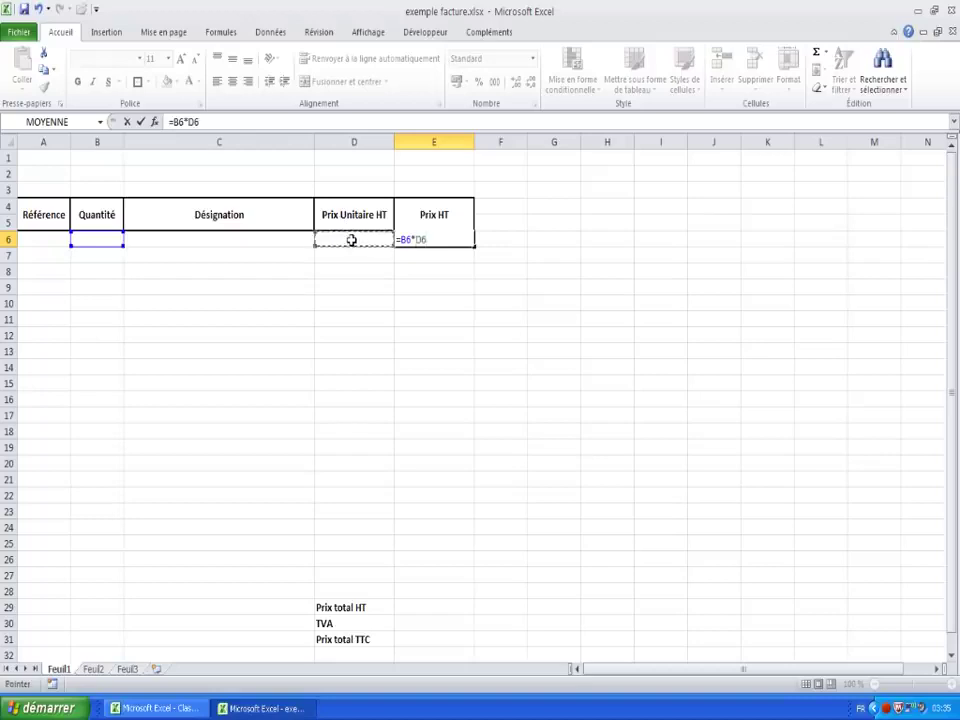
key(Return)
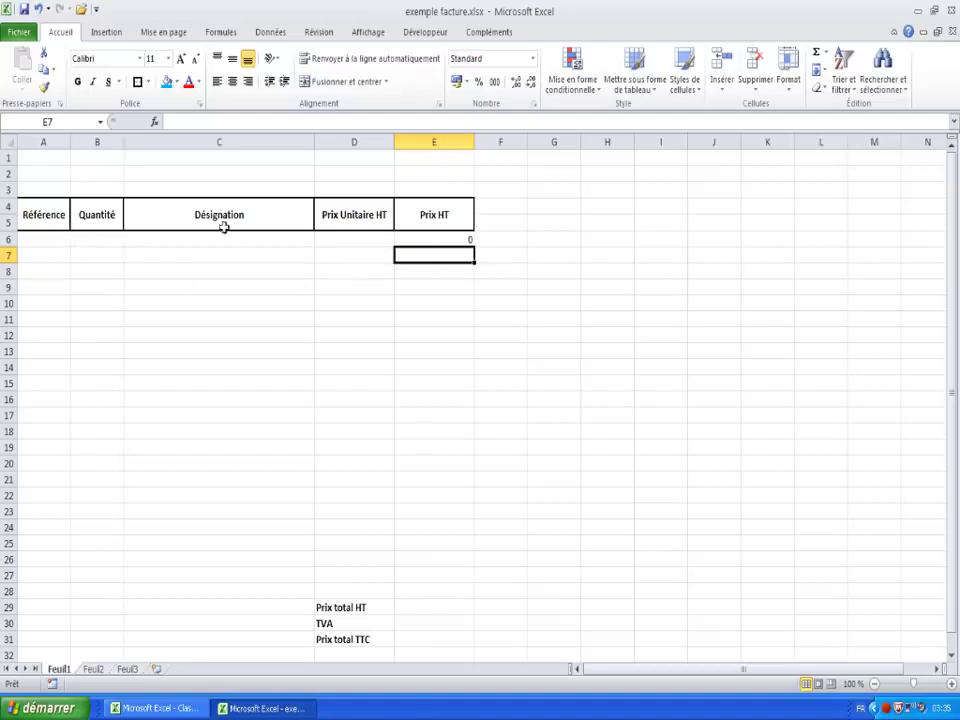
click(451, 240)
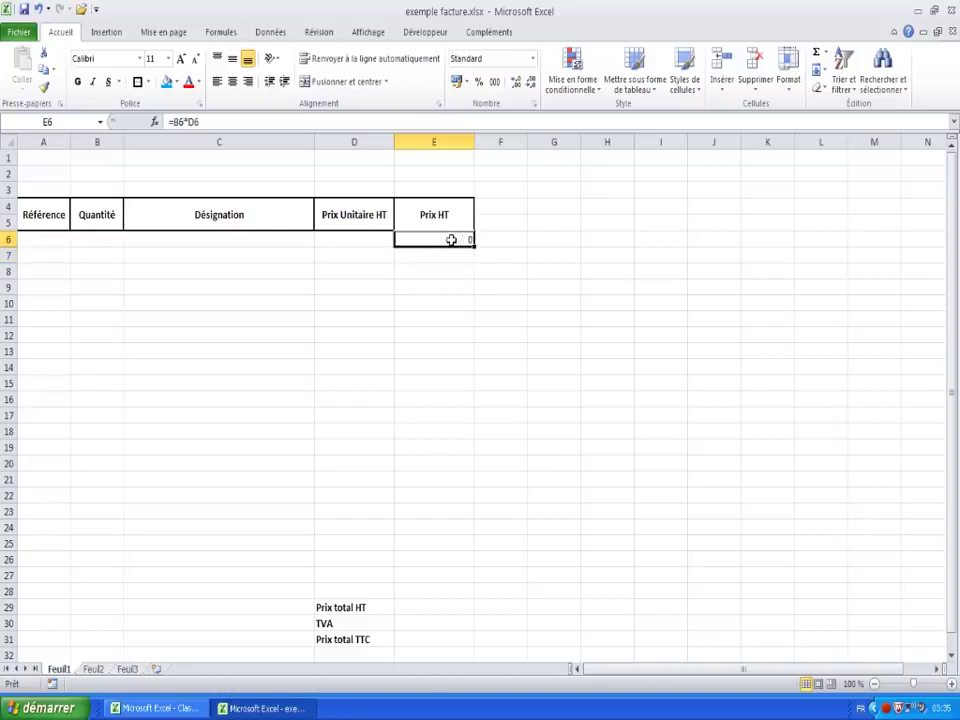
click(227, 121)
drag(169, 121, 201, 121)
key(Escape)
Edit the header in E4 to read "Prix Ht" and change it back to "Prix HT"
click(443, 215)
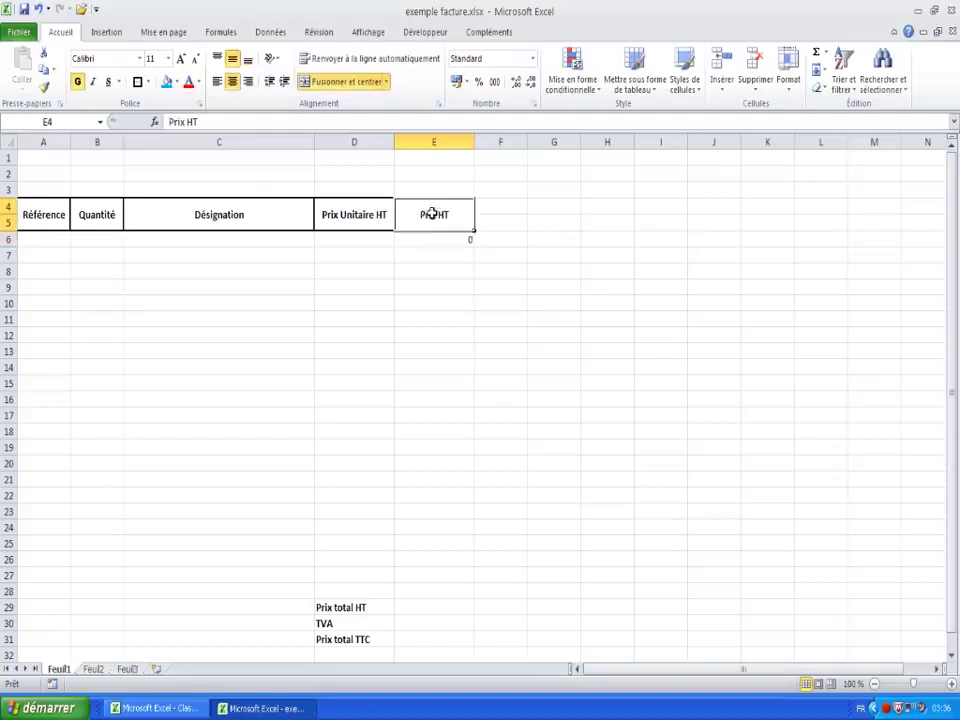
click(193, 122)
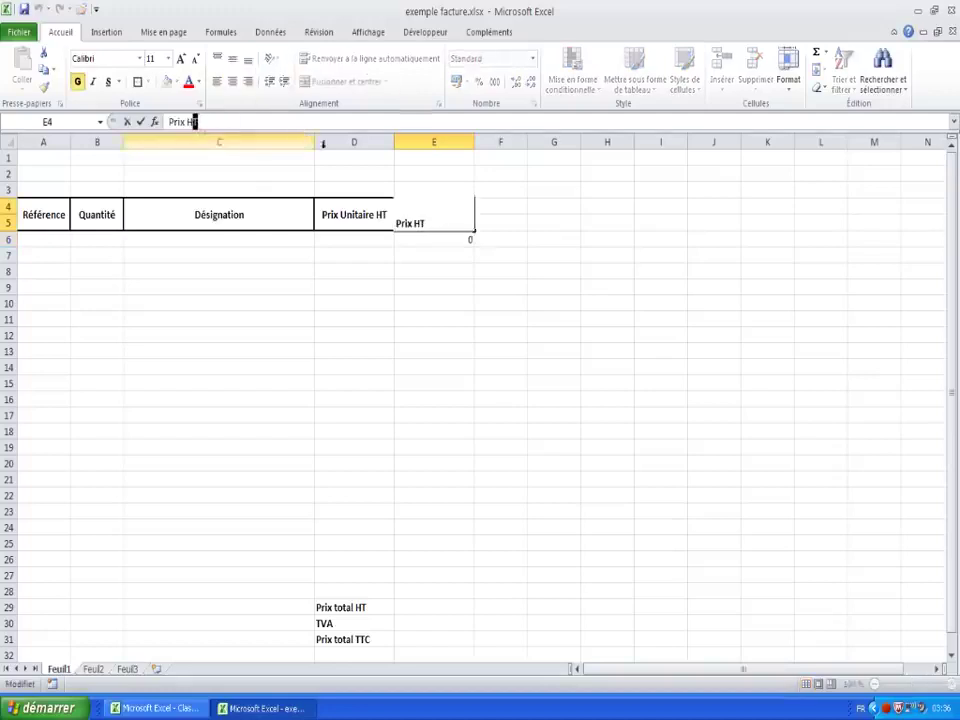
text(t)
click(232, 302)
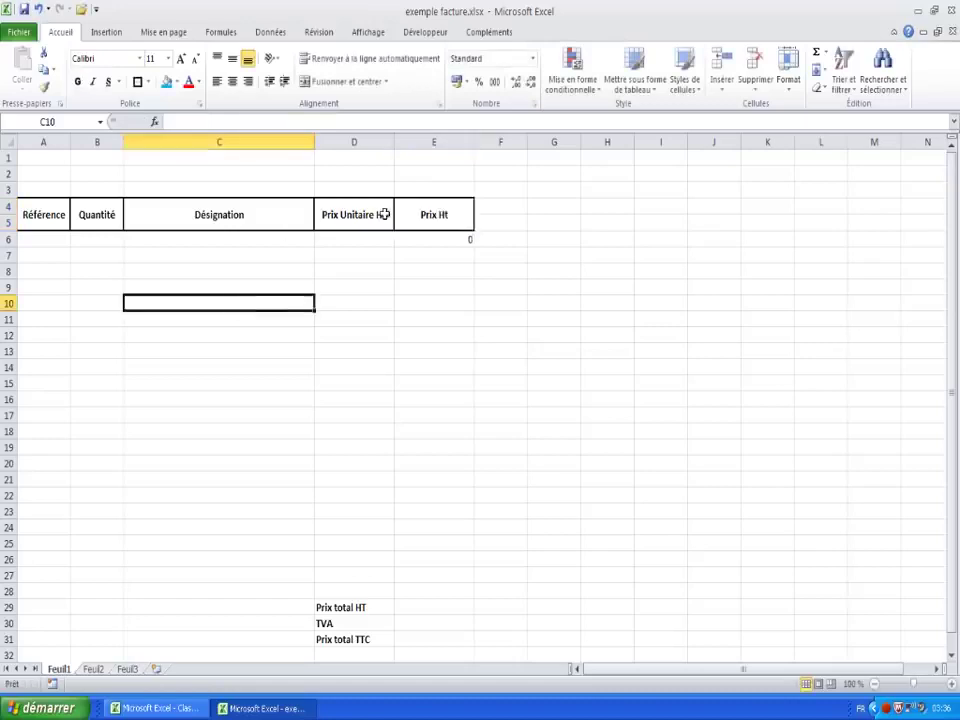
click(434, 215)
click(198, 122)
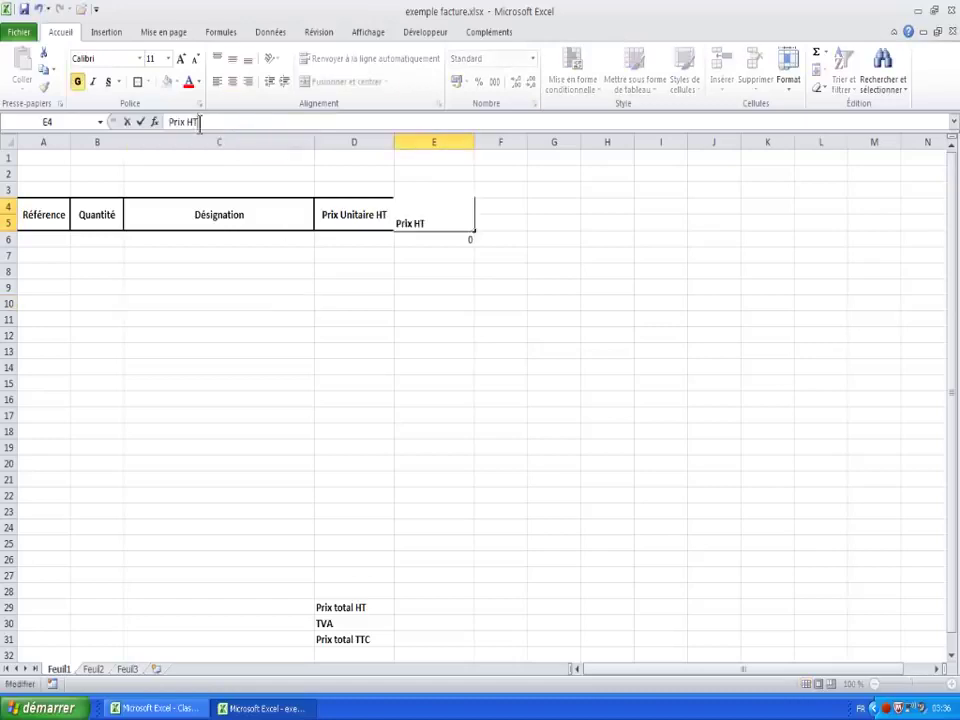
key(Return)
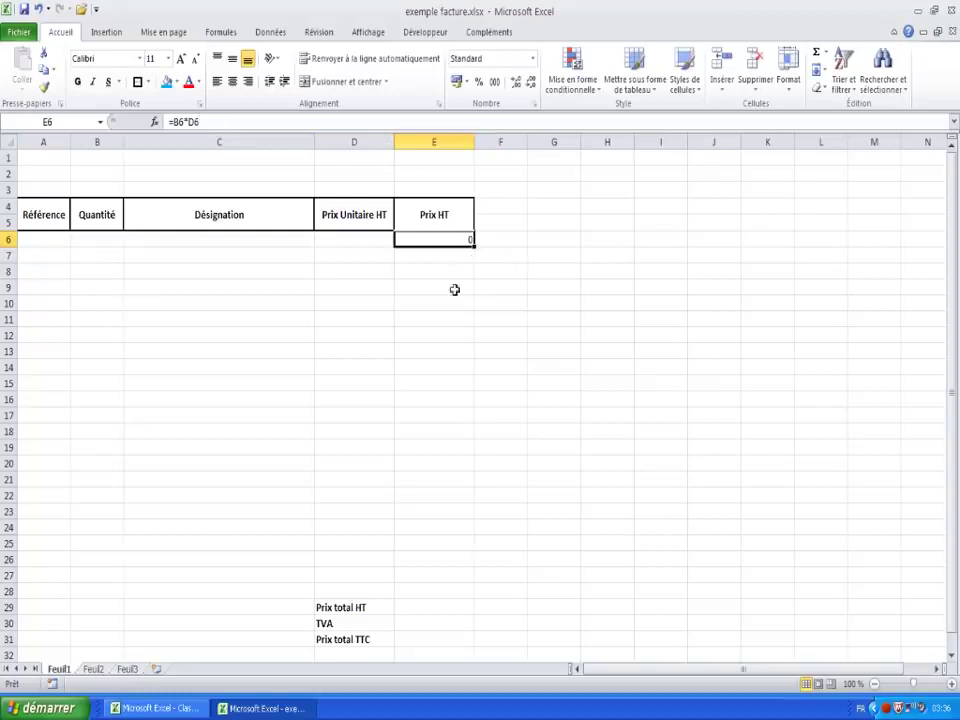
Copy the E6 formula down the "Prix HT" column through E28 and select E7 to check its formula
drag(433, 255, 446, 594)
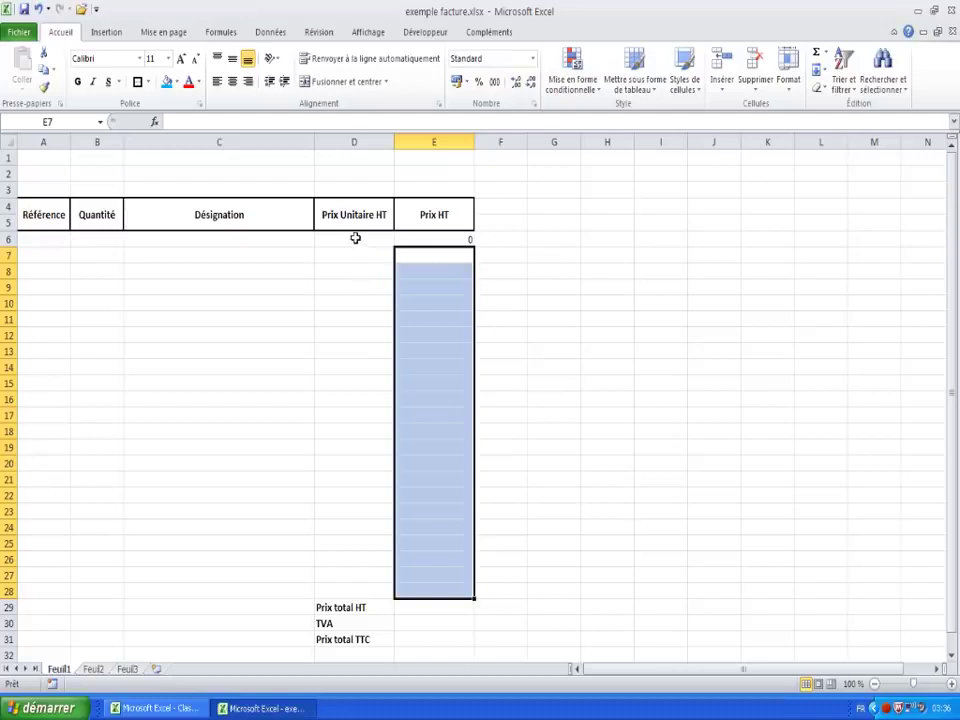
click(106, 240)
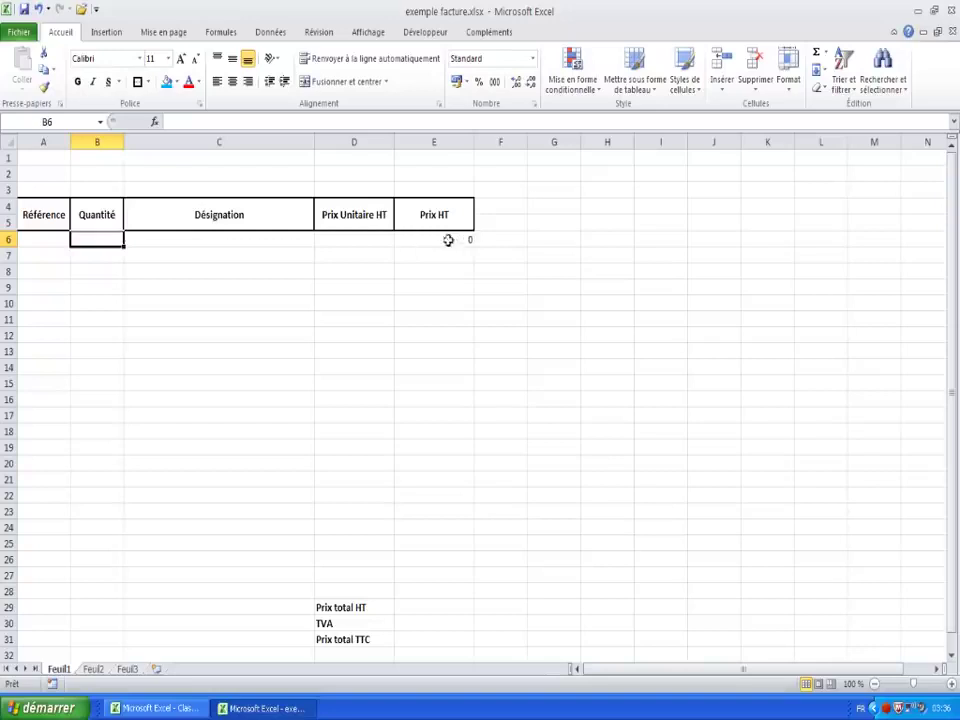
click(449, 241)
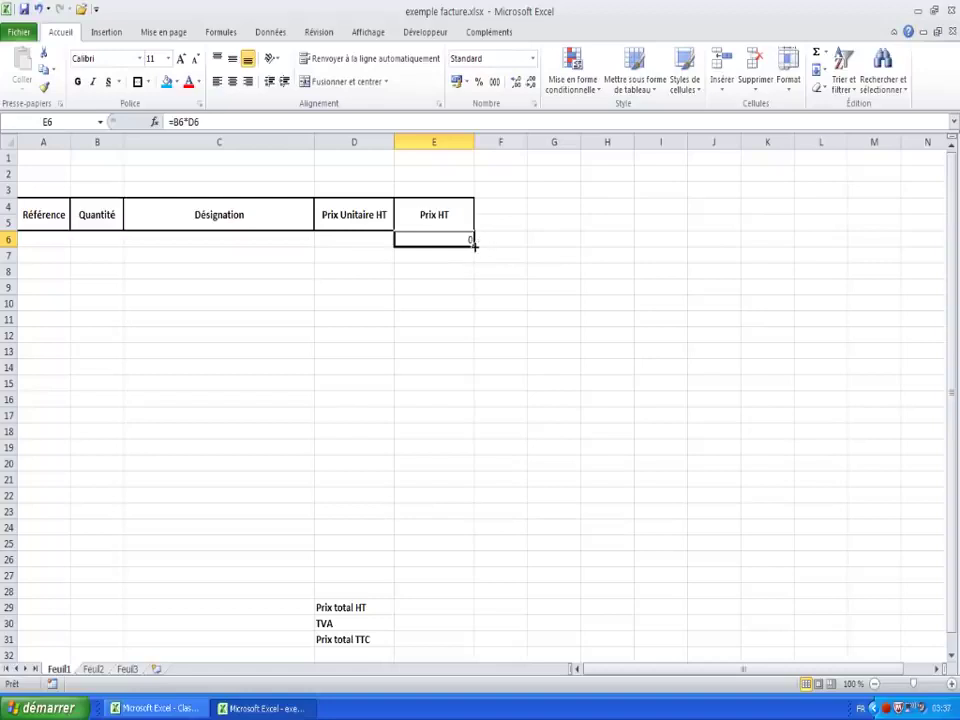
drag(476, 245, 474, 595)
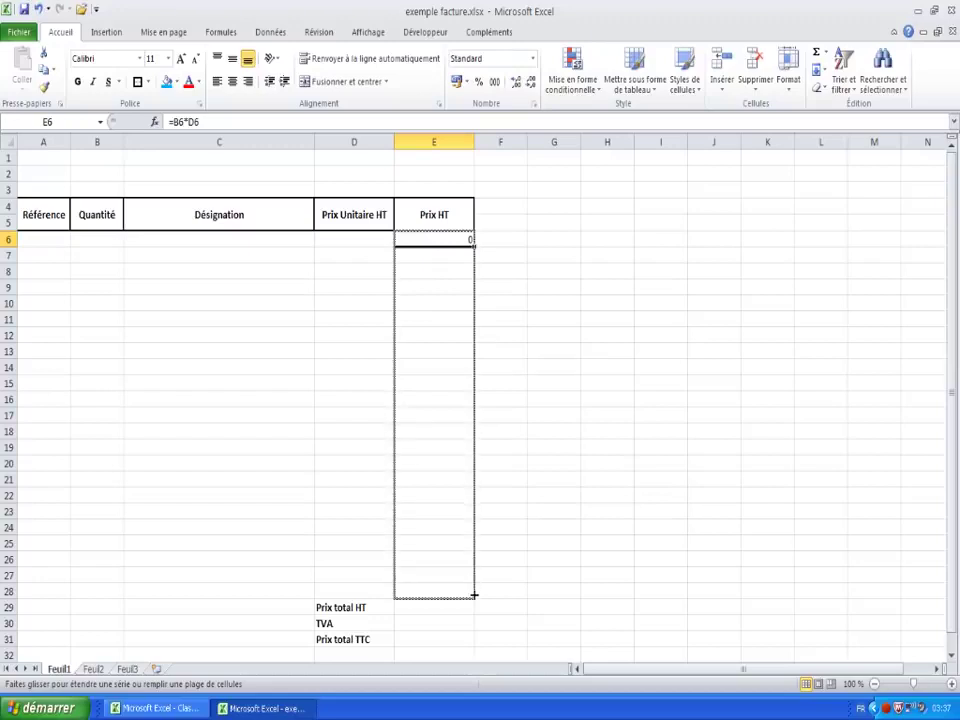
drag(474, 595, 475, 597)
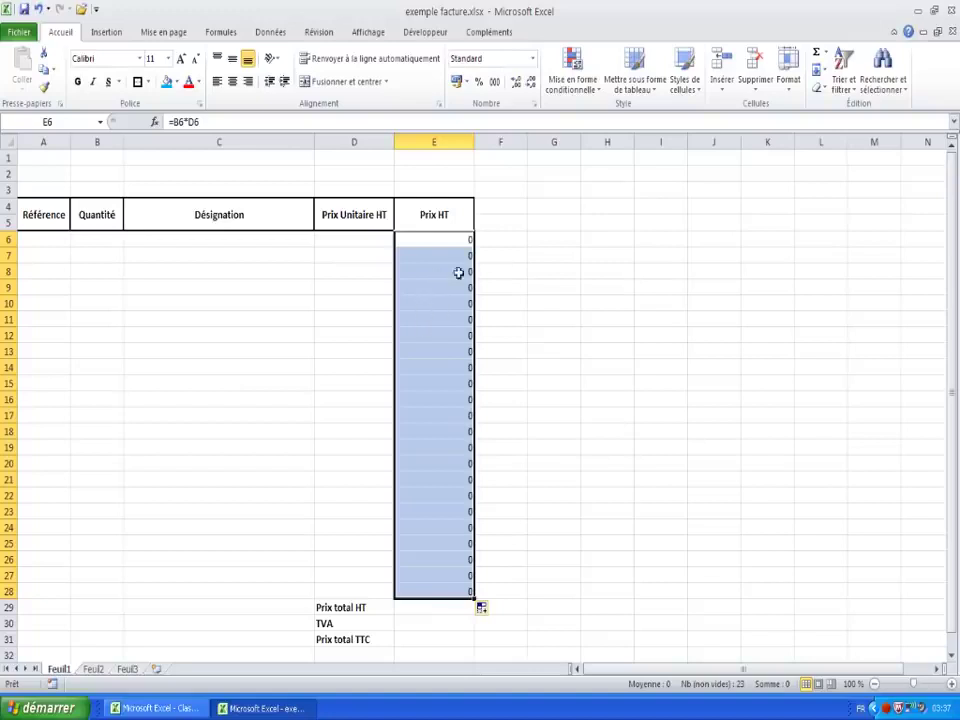
click(441, 254)
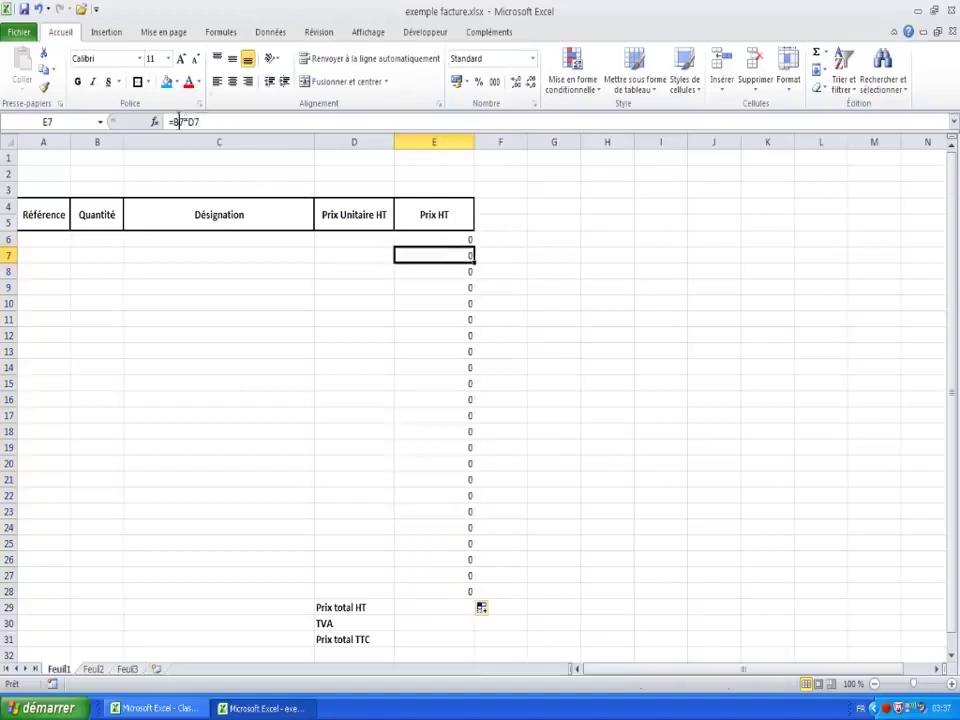
Check the copied multiplication formulas in cells E7, E8 and E28 of the "Prix HT" column
drag(206, 121, 150, 122)
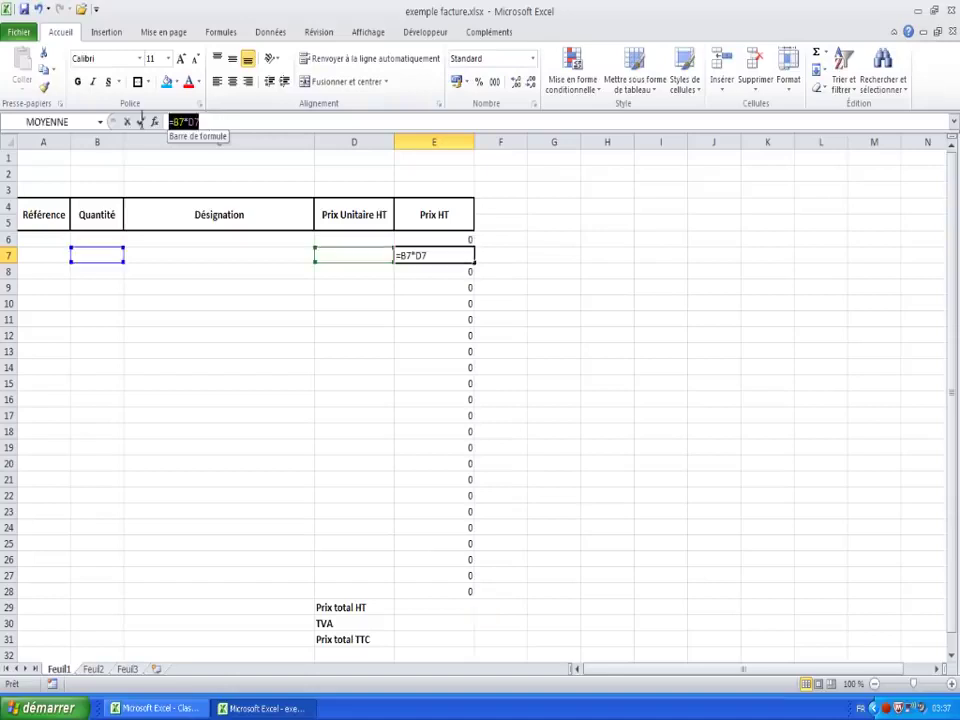
click(449, 271)
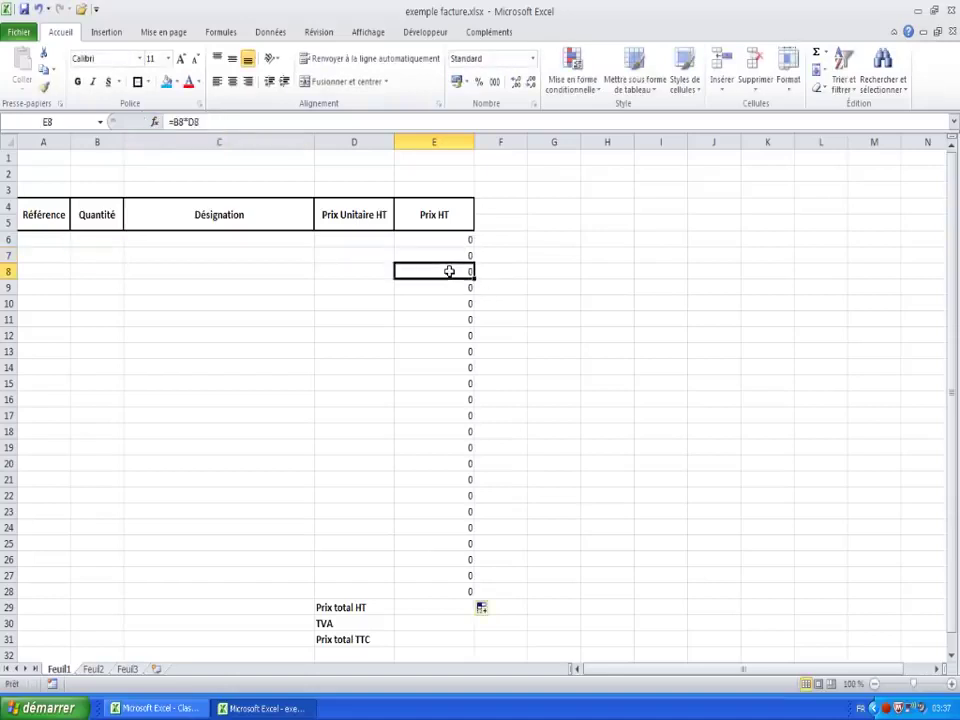
click(200, 121)
click(468, 591)
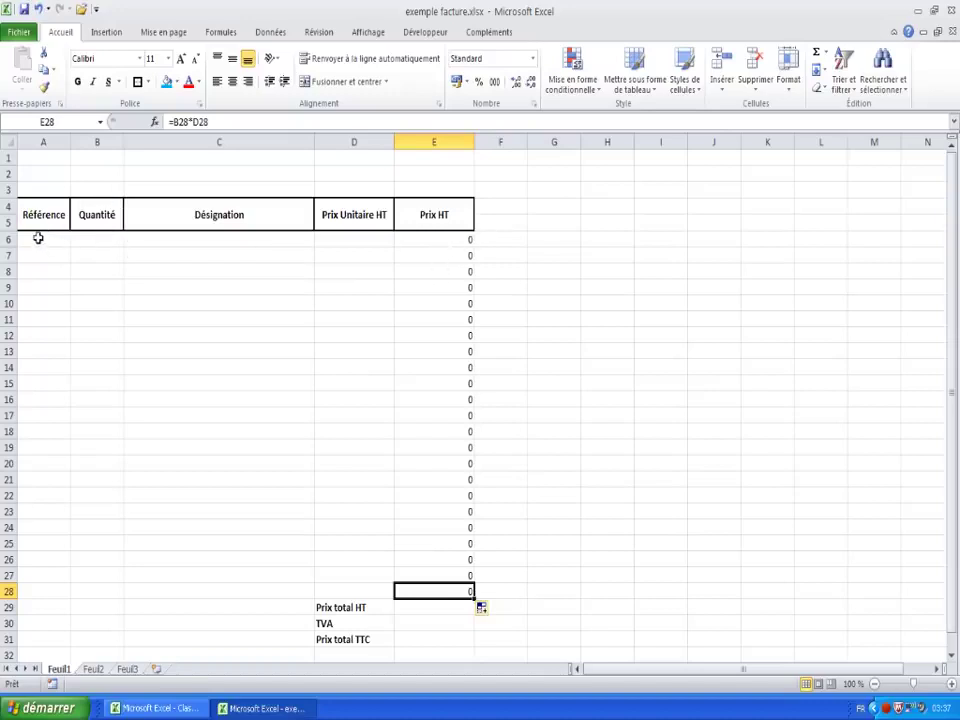
Apply a thick outline border separately around the column ranges A6:A28, B6:B28, C6:C28 and D6:D28
drag(38, 238, 64, 597)
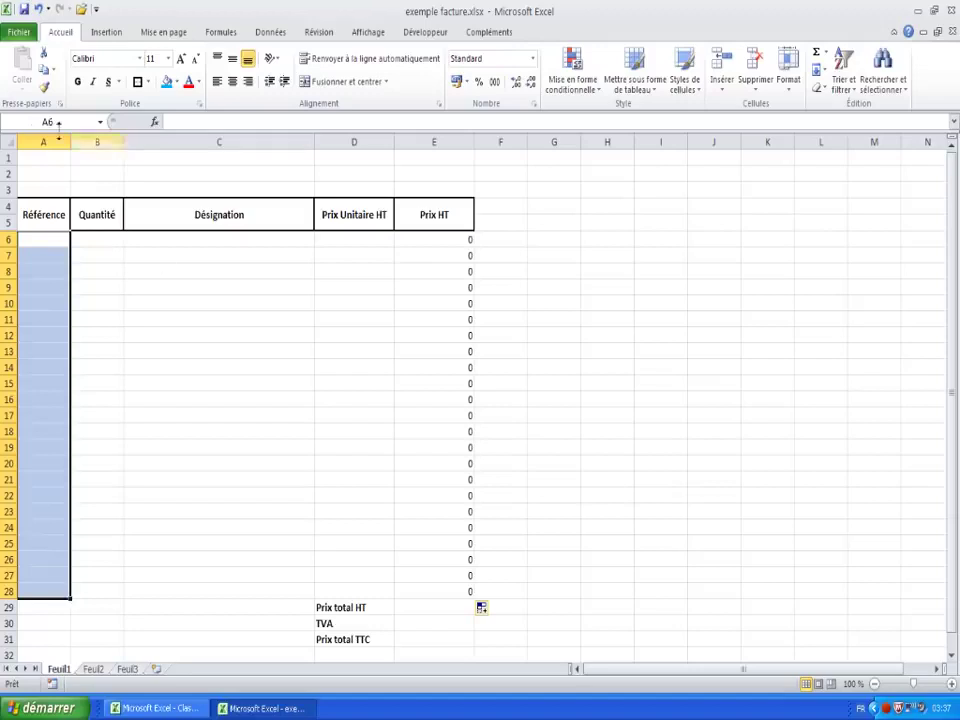
click(138, 81)
drag(104, 243, 107, 594)
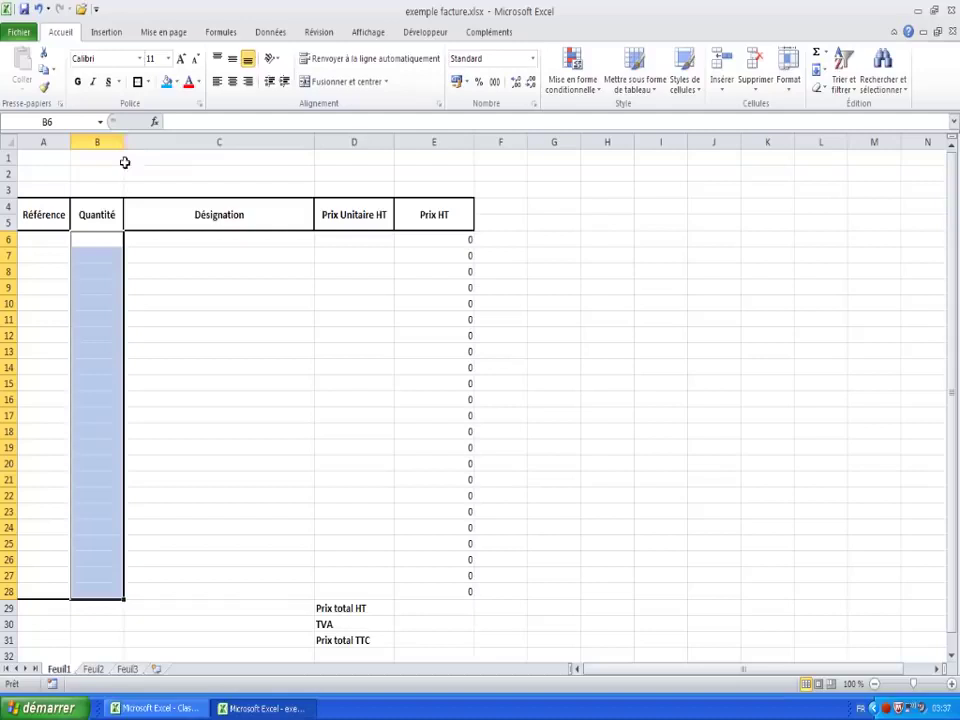
click(138, 81)
drag(191, 236, 158, 581)
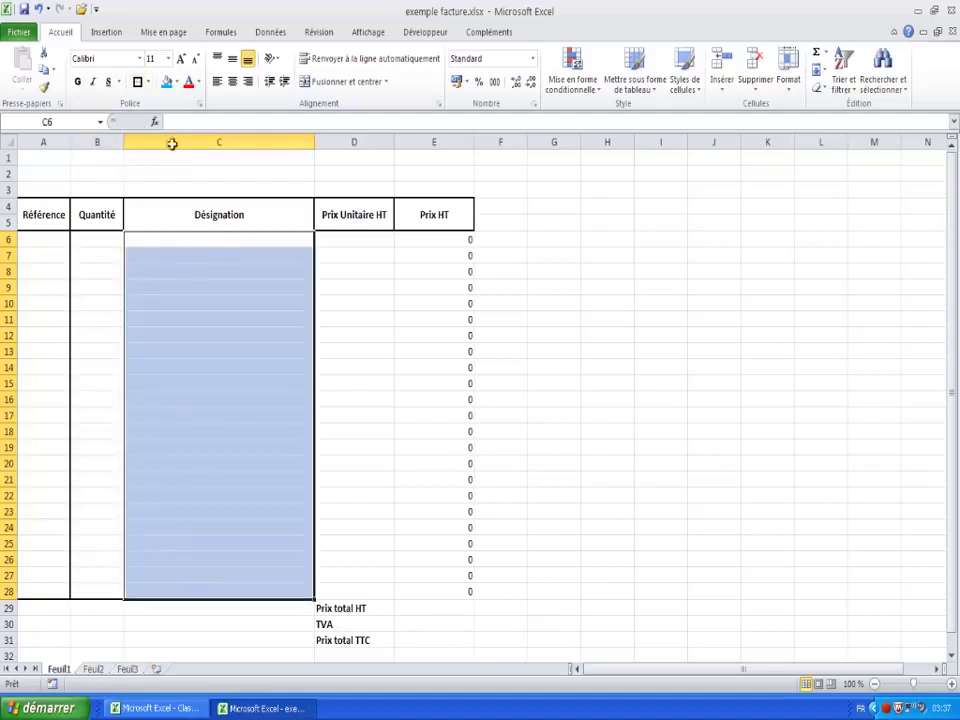
click(138, 82)
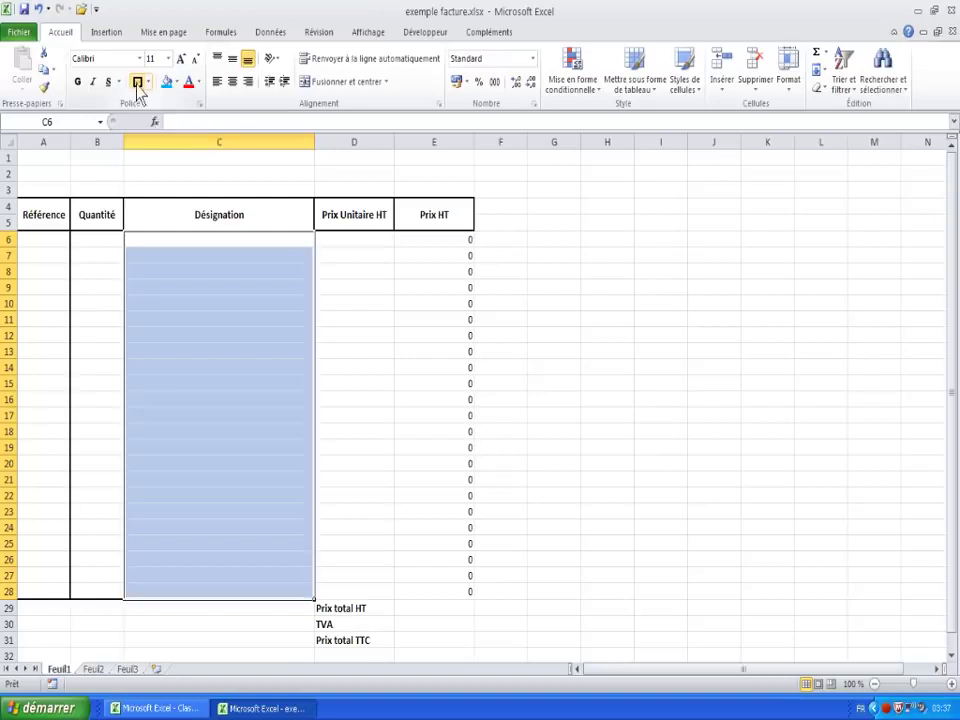
drag(360, 240, 351, 587)
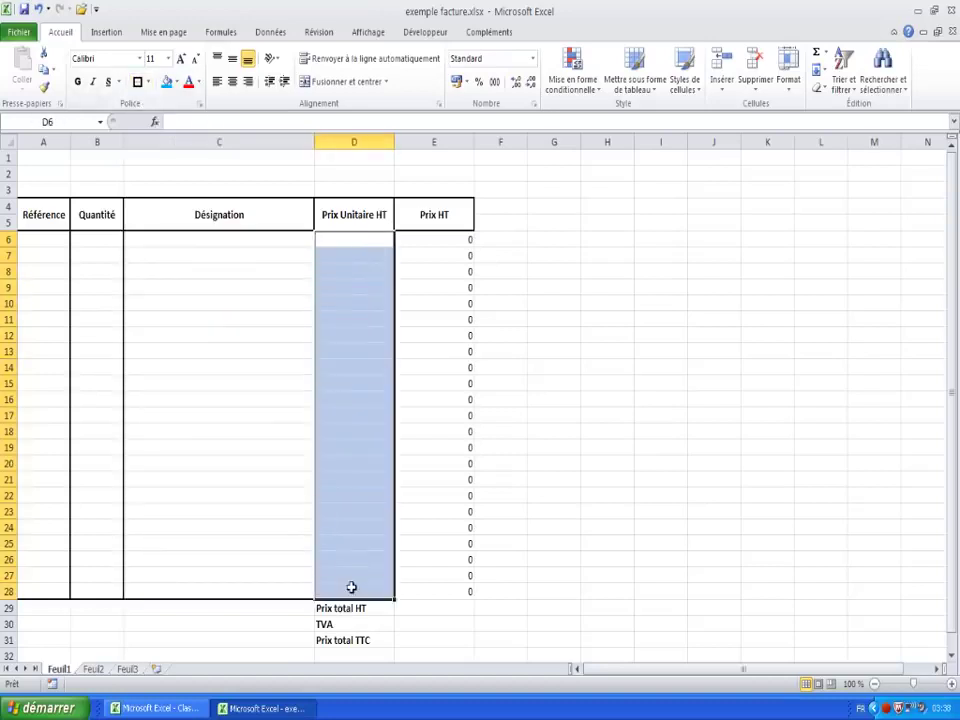
click(138, 82)
Apply a thick outline border around the prices in E6:E28 and another around the total cells E29:E31
click(441, 246)
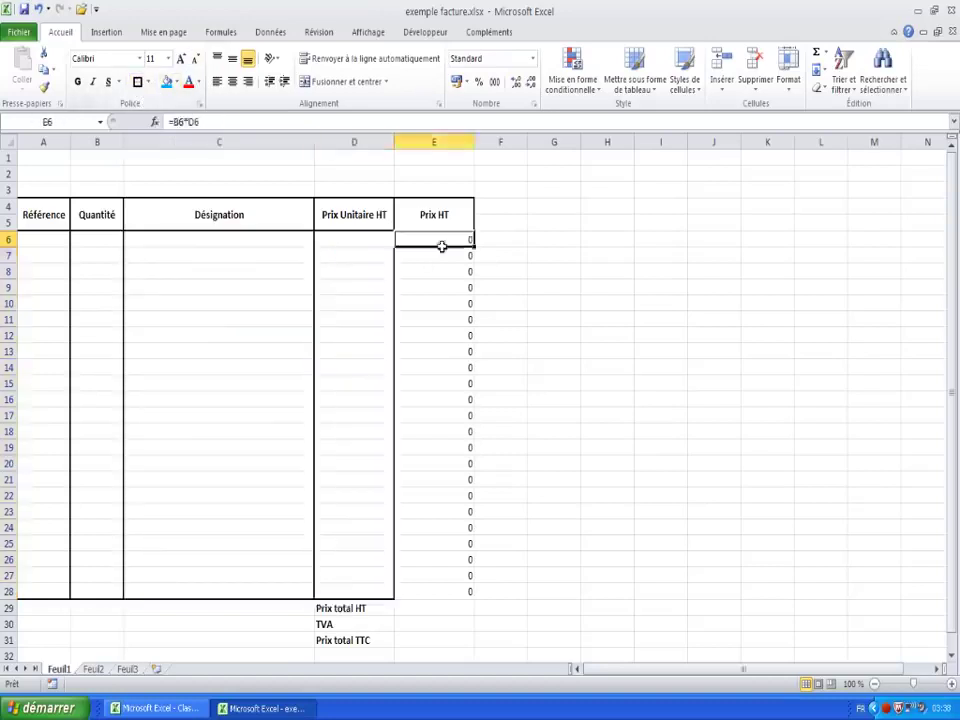
drag(441, 246, 424, 640)
click(139, 83)
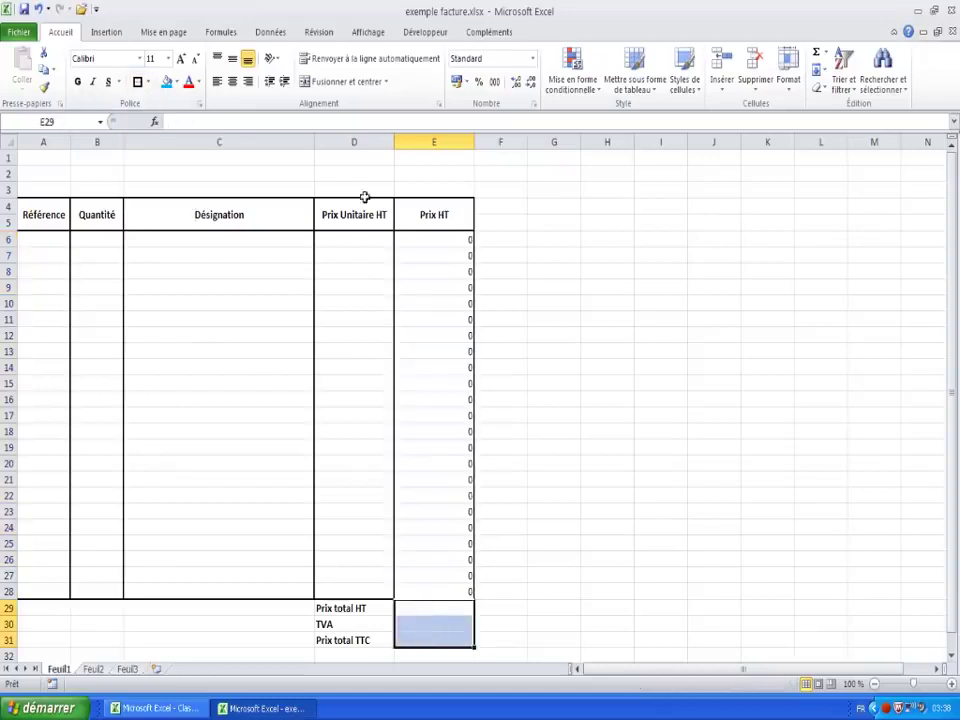
click(139, 83)
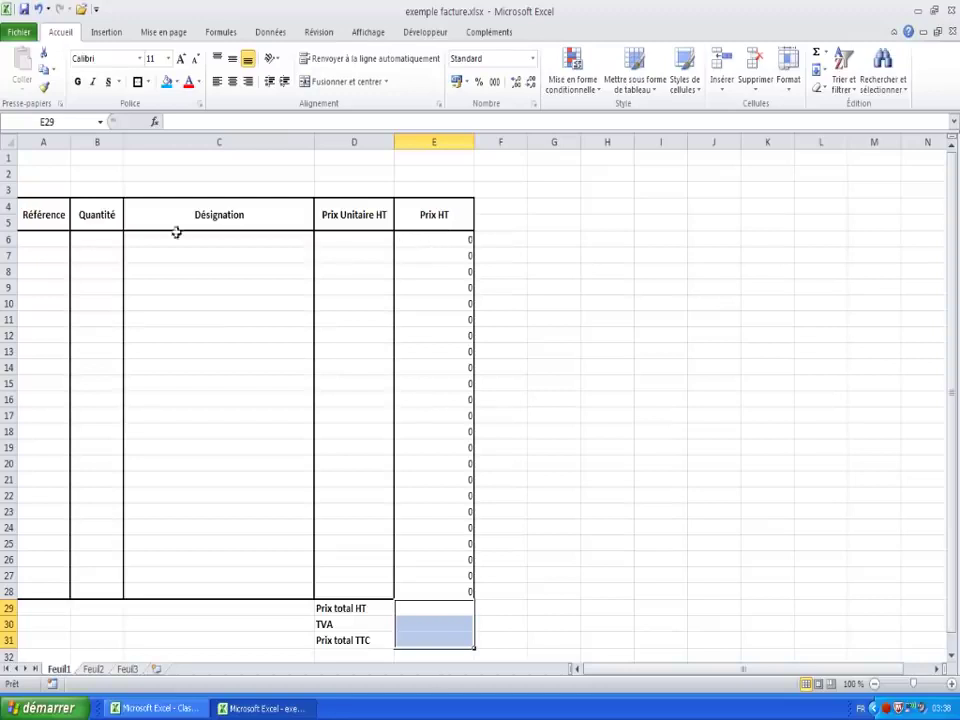
Format the "Prix HT" and total cells E6:E31 as Monétaire with 2 decimals and the € symbol
click(440, 243)
drag(440, 243, 454, 583)
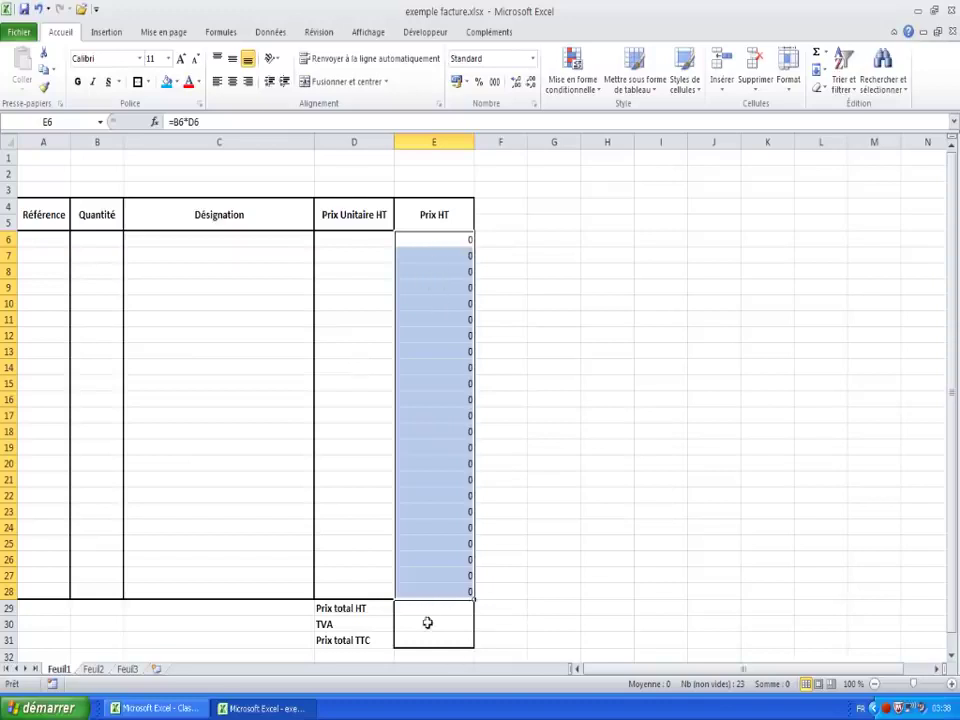
drag(438, 240, 450, 630)
right_click(441, 251)
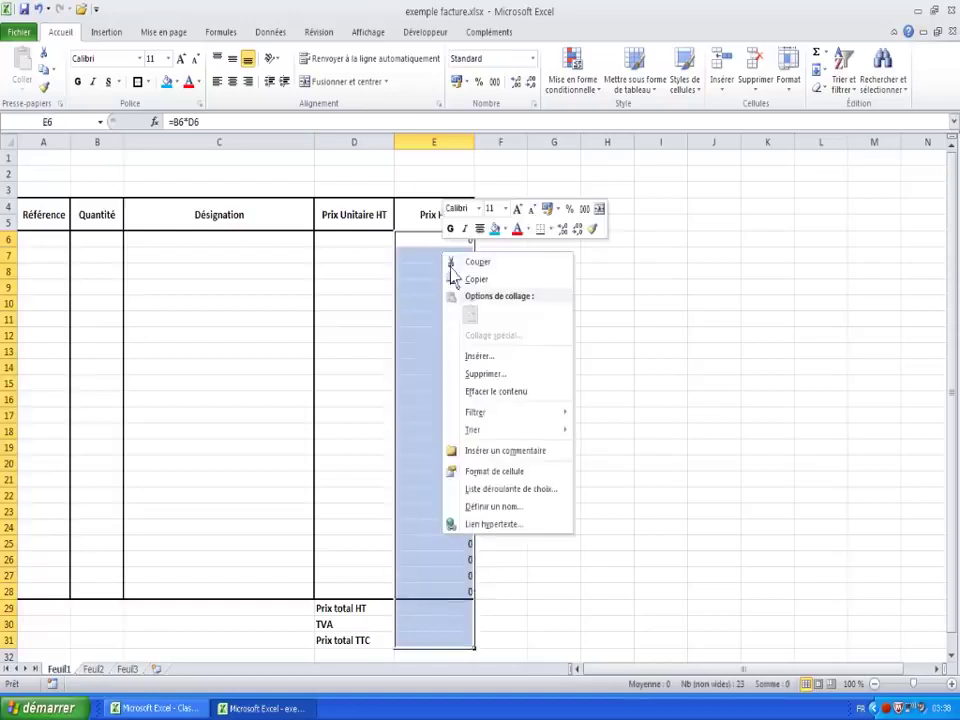
click(495, 470)
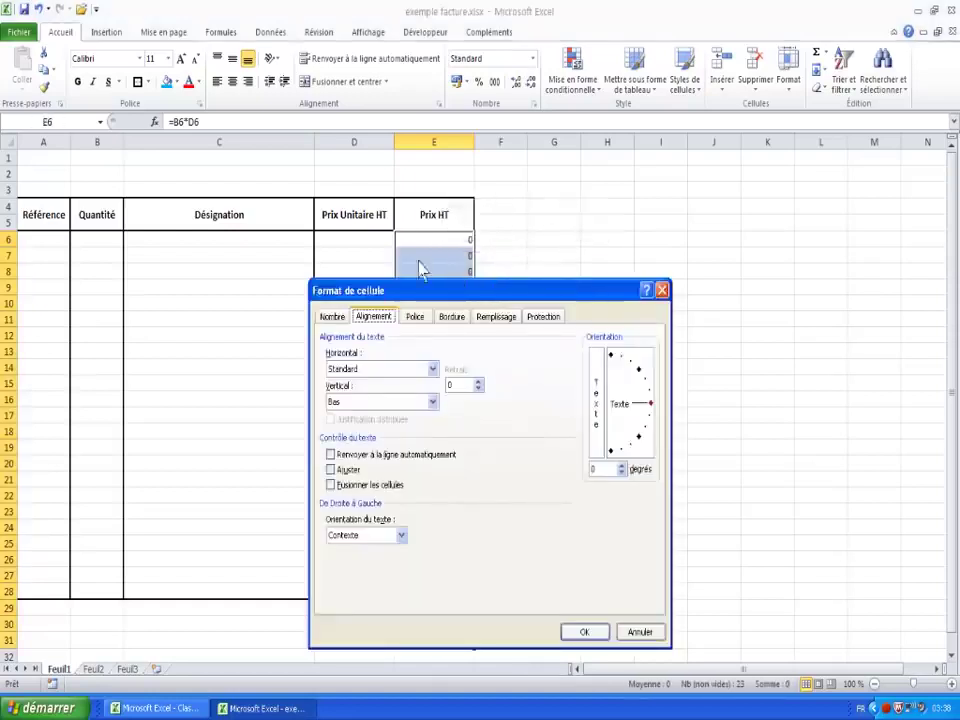
click(331, 318)
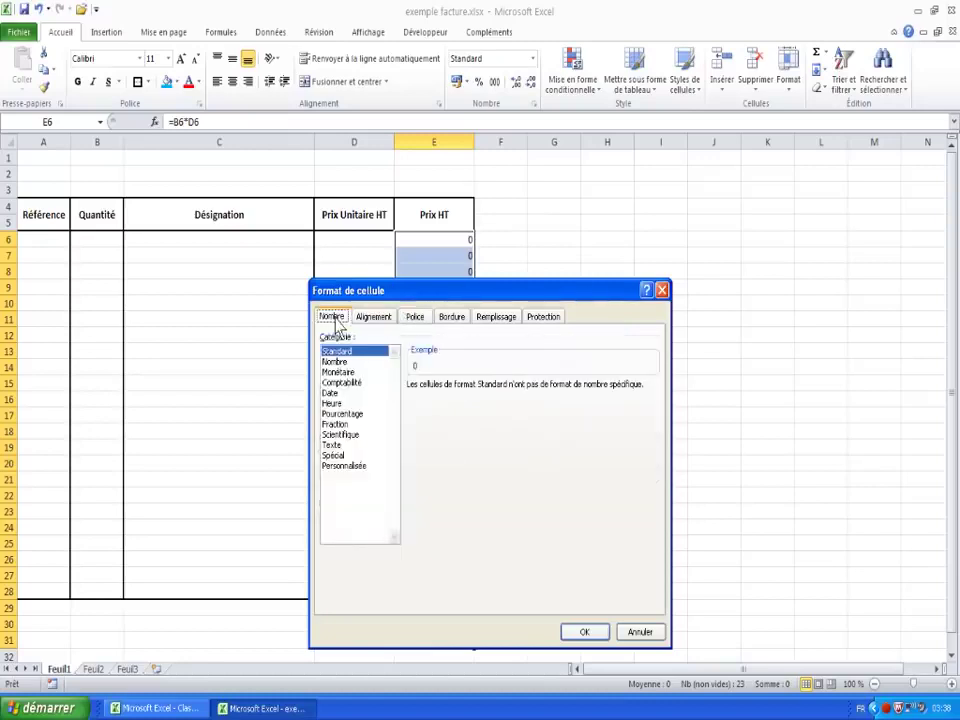
click(345, 372)
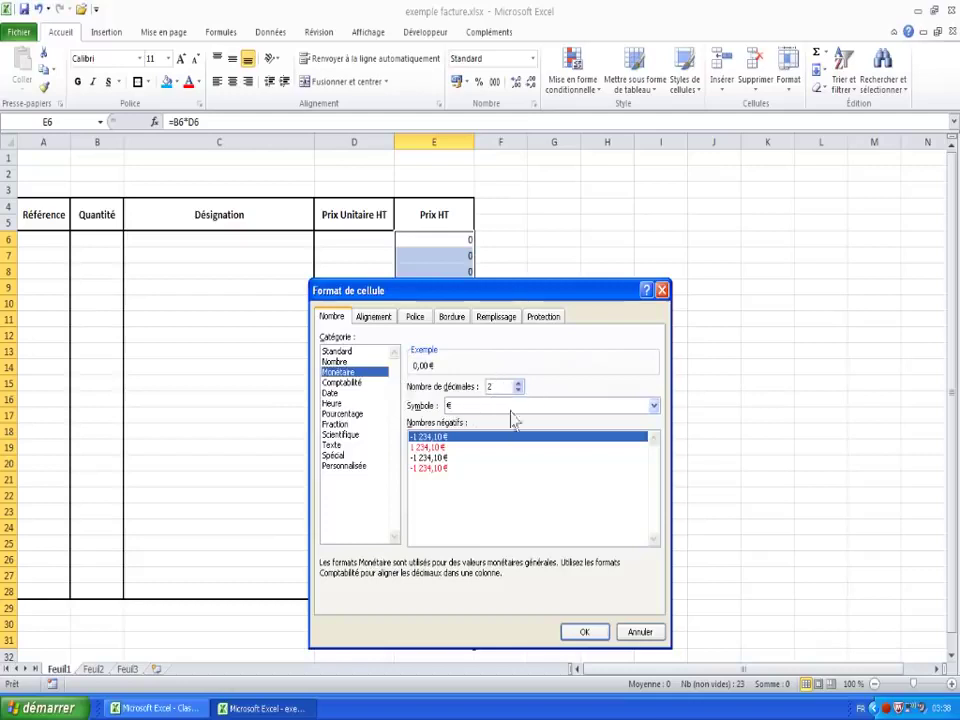
click(654, 406)
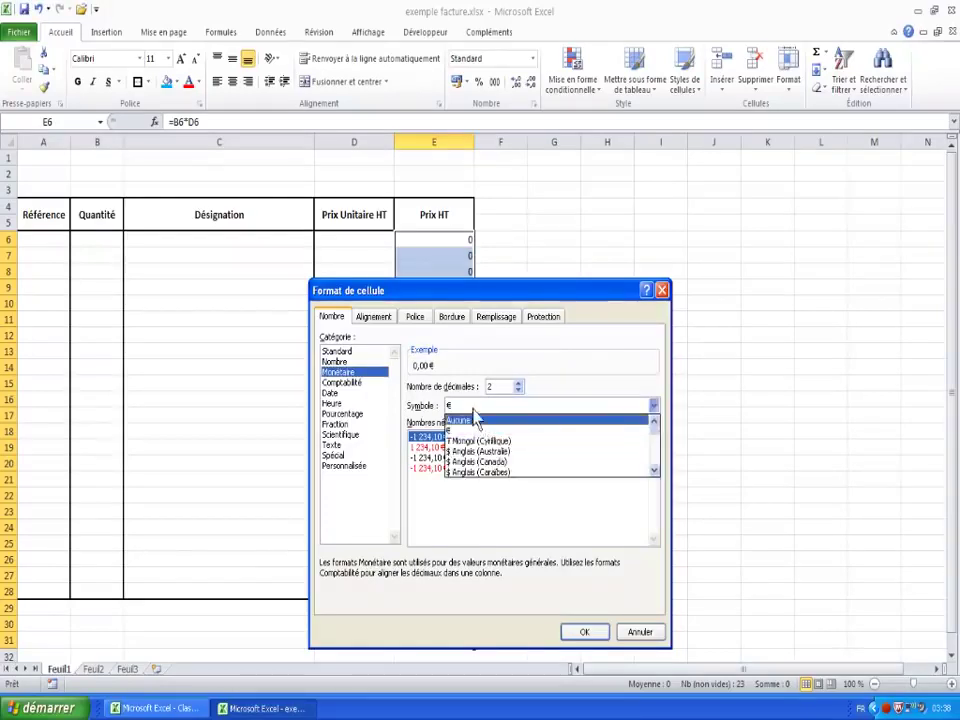
click(478, 408)
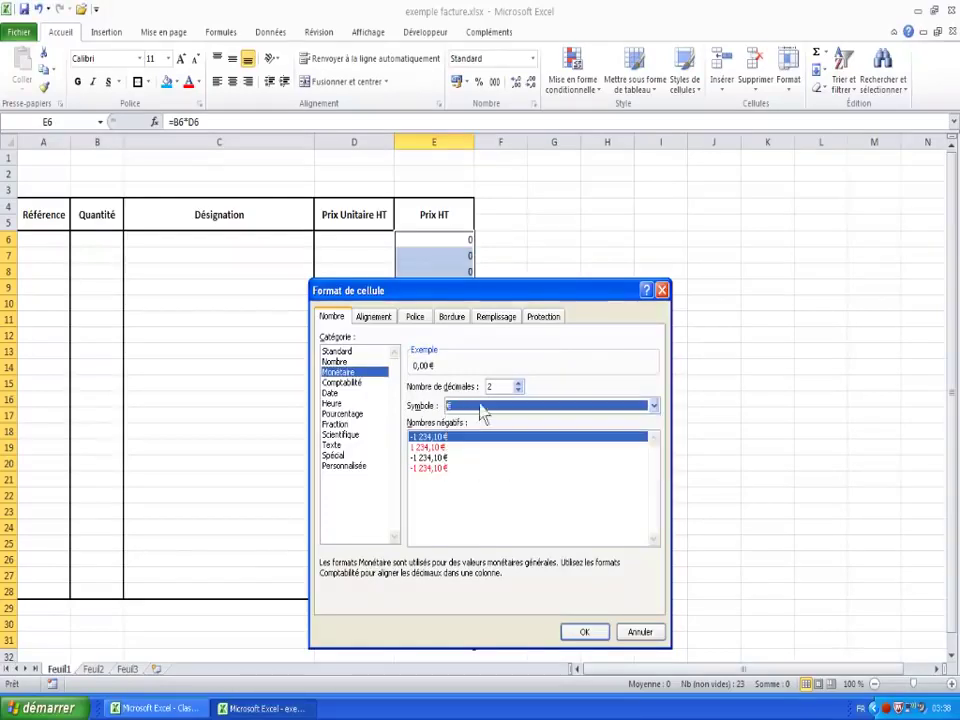
click(585, 631)
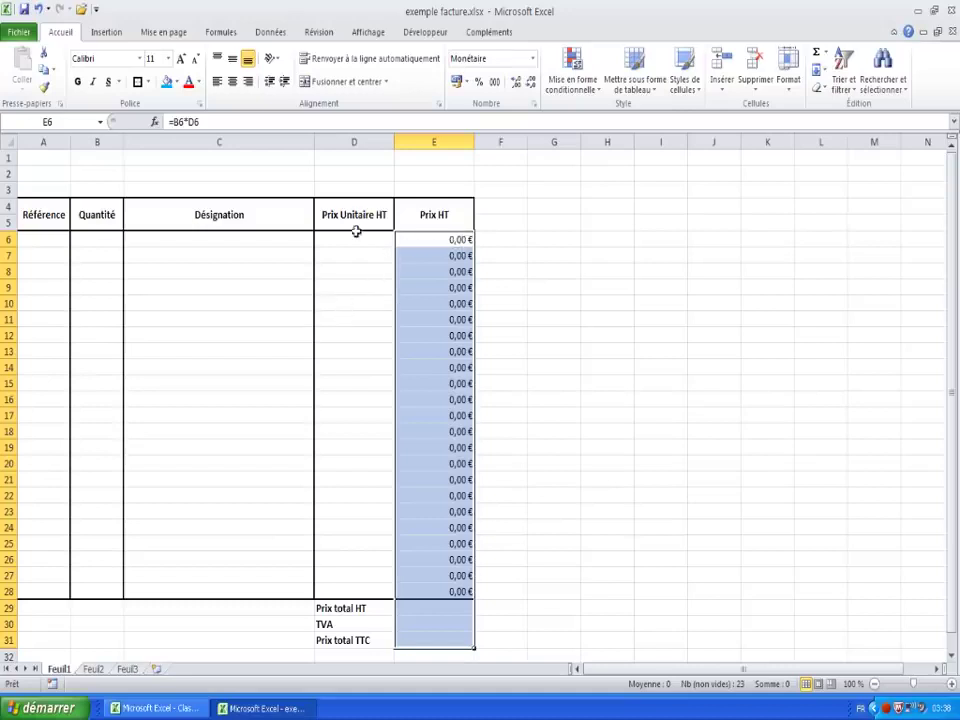
Format the "Prix Unitaire HT" cells D6:D28 as Monétaire with 2 decimals and the € symbol
drag(359, 241, 352, 590)
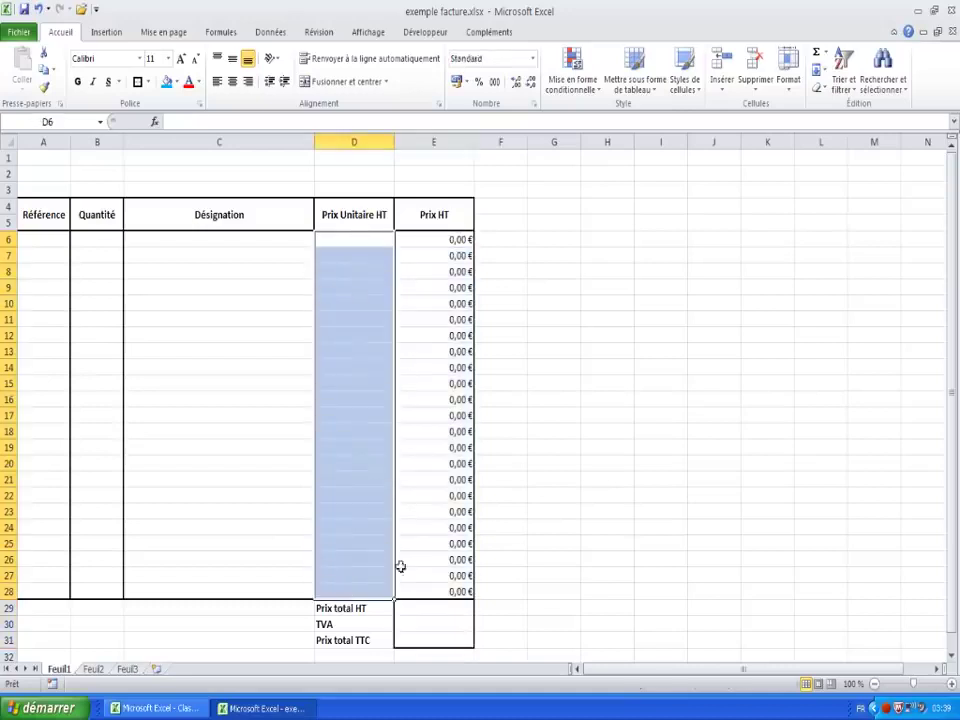
right_click(354, 241)
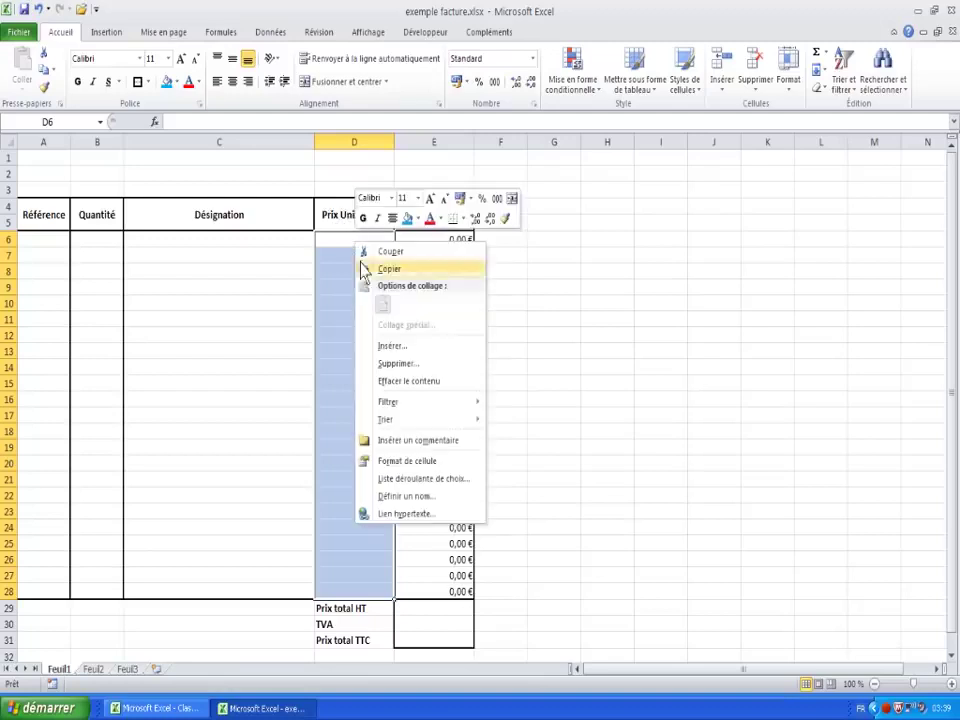
click(417, 470)
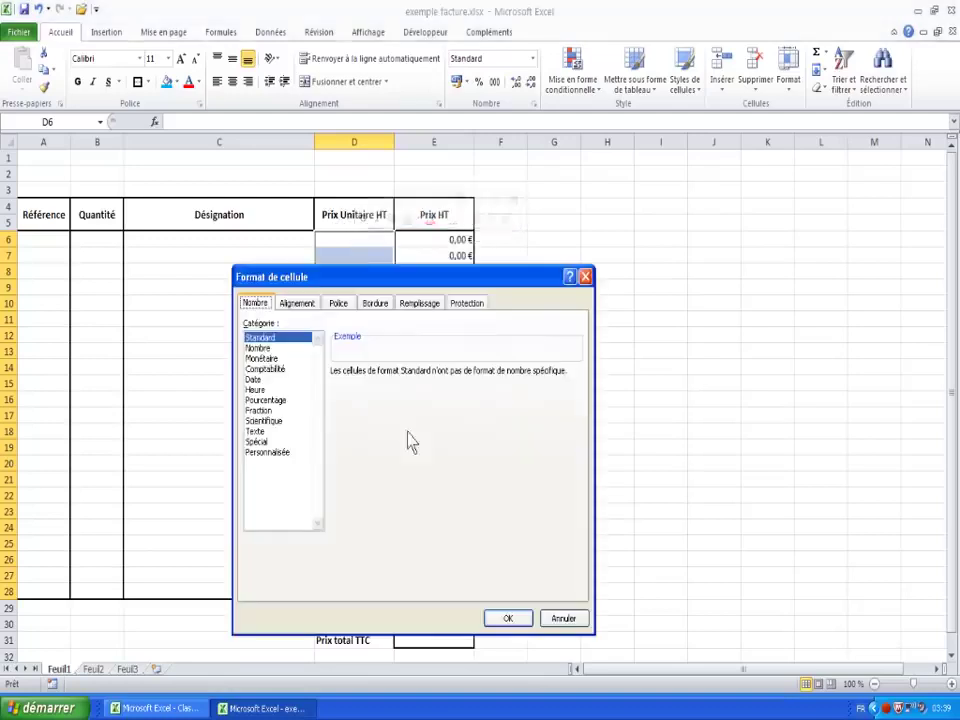
click(261, 358)
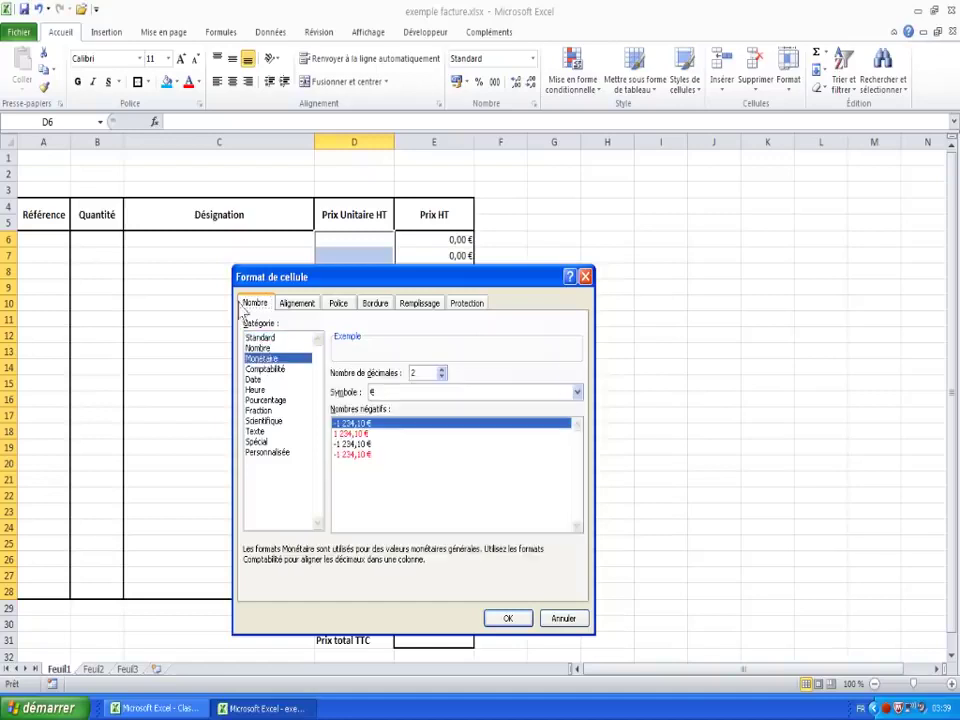
click(507, 617)
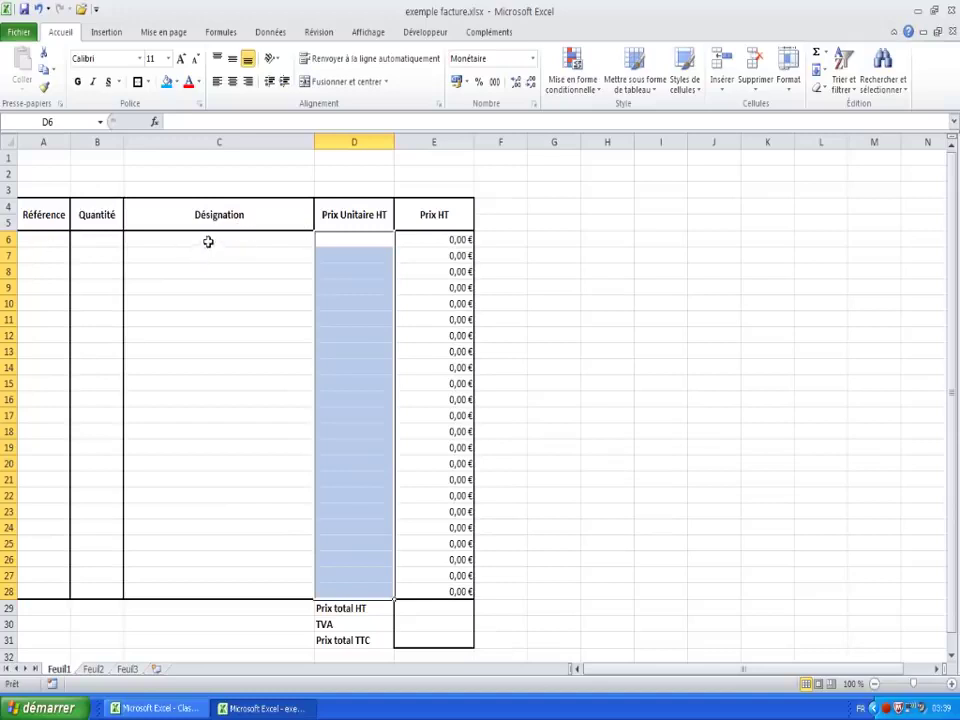
Set the number format of the "Désignation" cells C6:C28 to Texte
drag(208, 241, 197, 590)
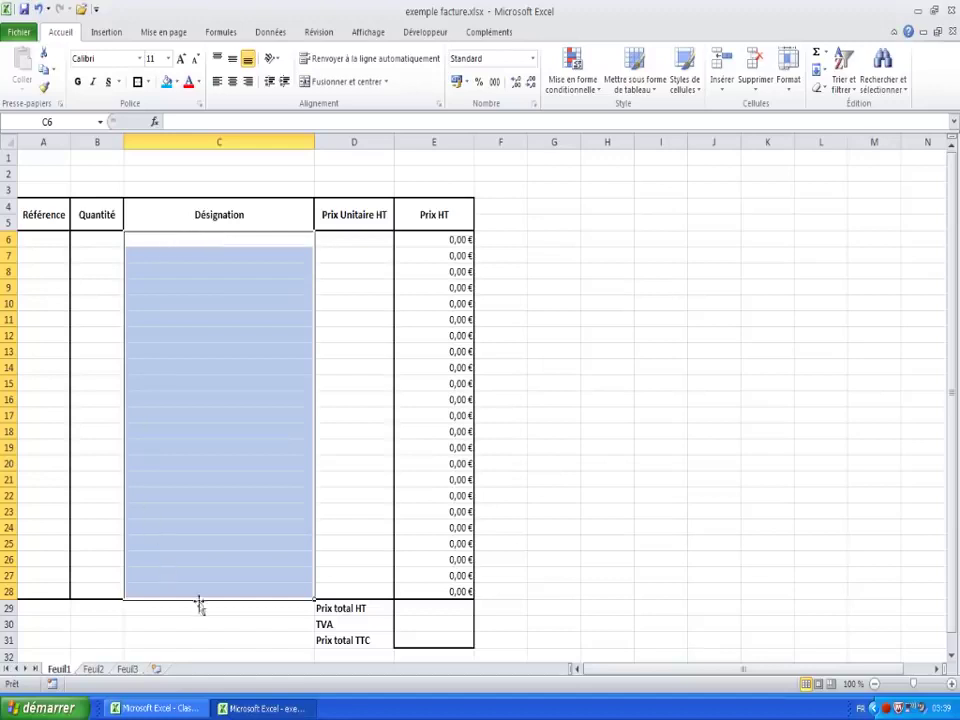
right_click(210, 285)
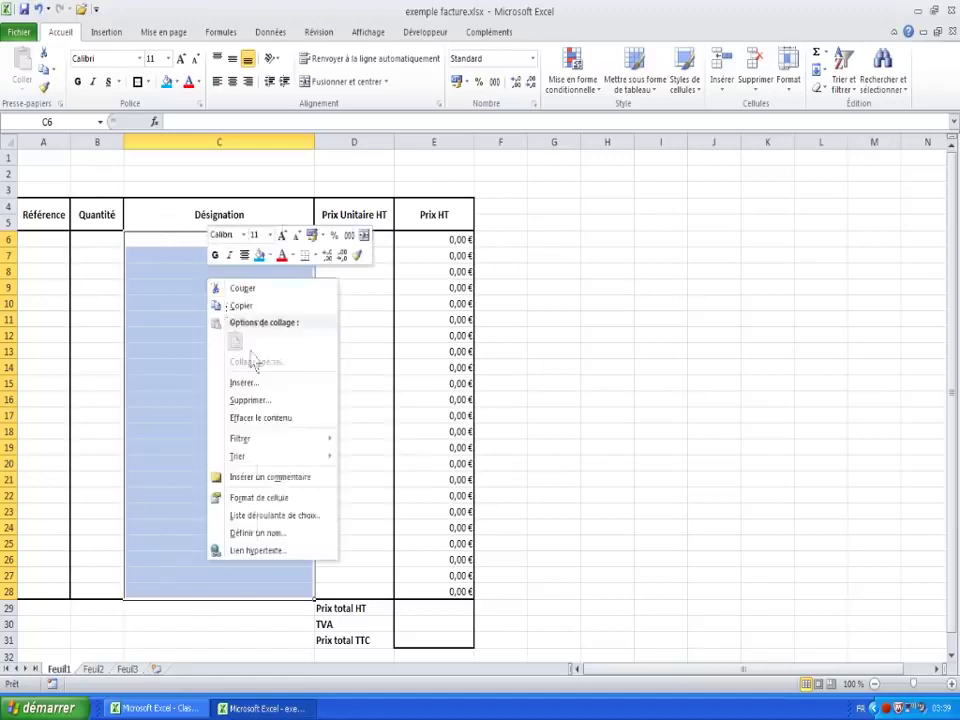
click(258, 497)
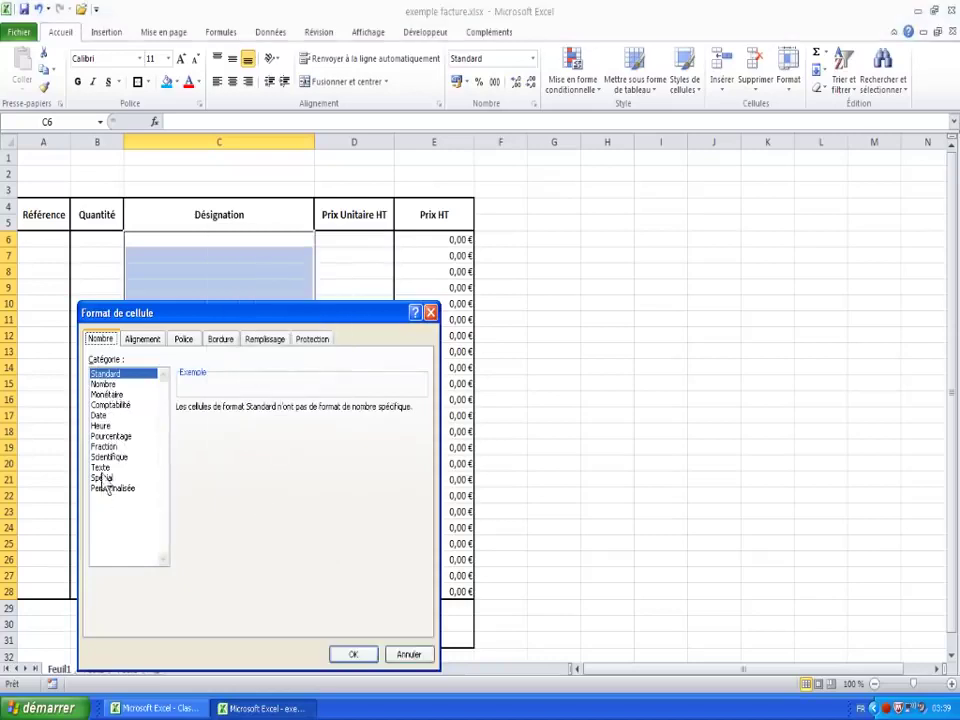
click(100, 467)
click(352, 655)
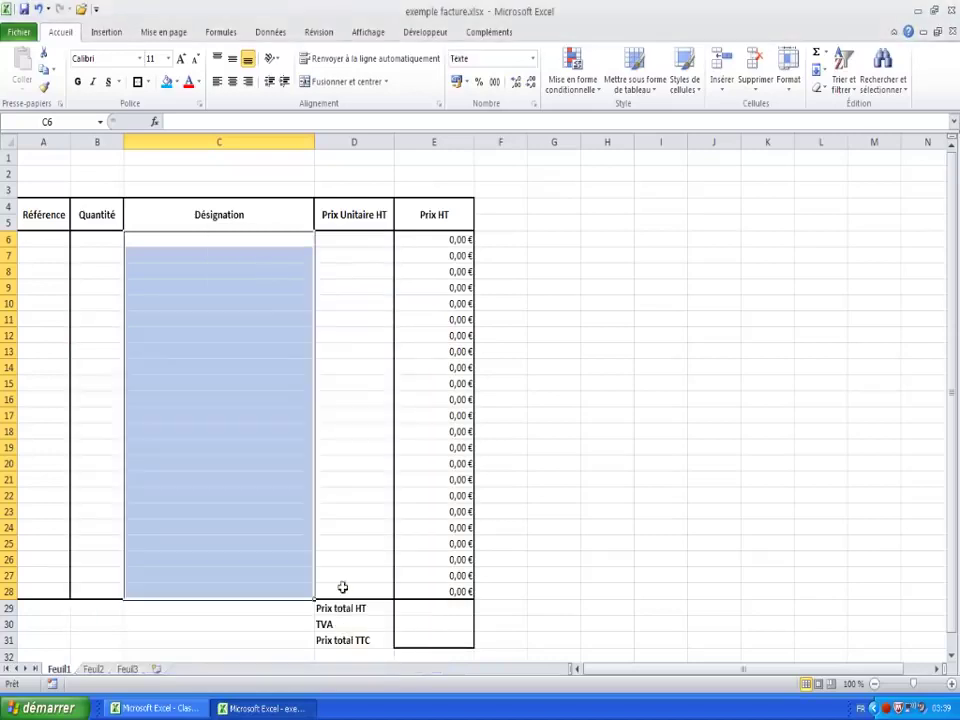
Set the number format of the "Quantité" cells B6:B28 to Nombre with 2 decimals
drag(107, 236, 118, 585)
right_click(118, 563)
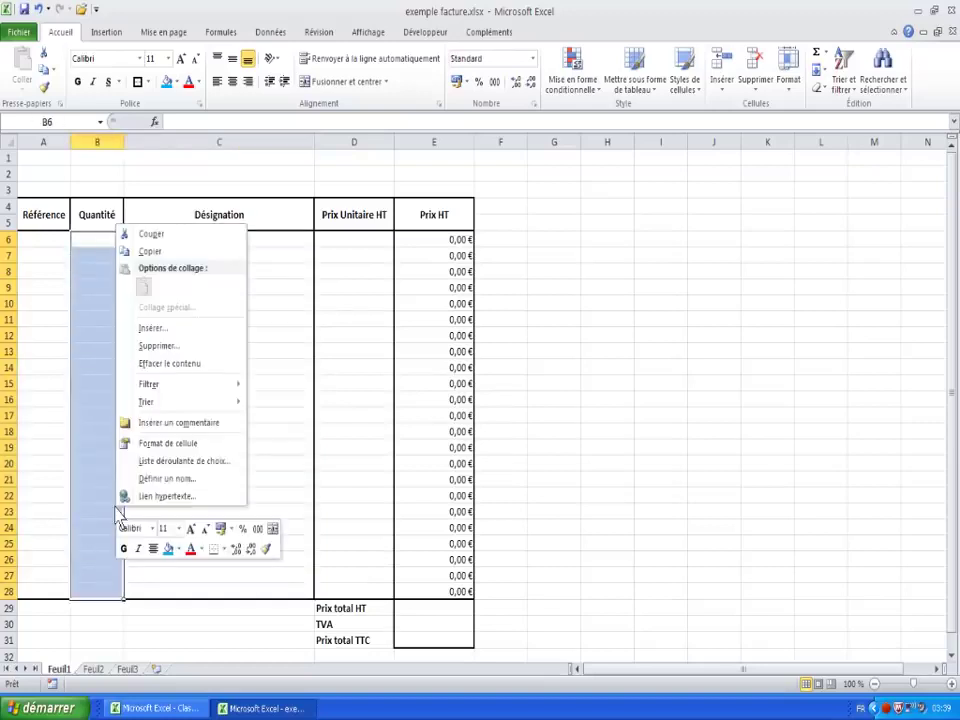
click(177, 443)
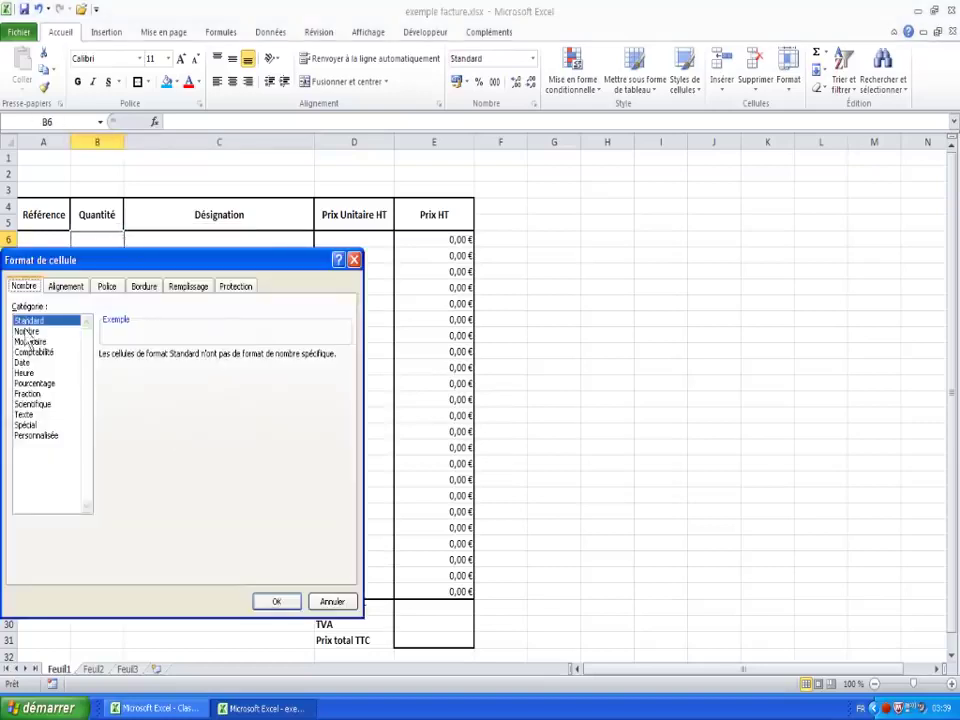
key(Down)
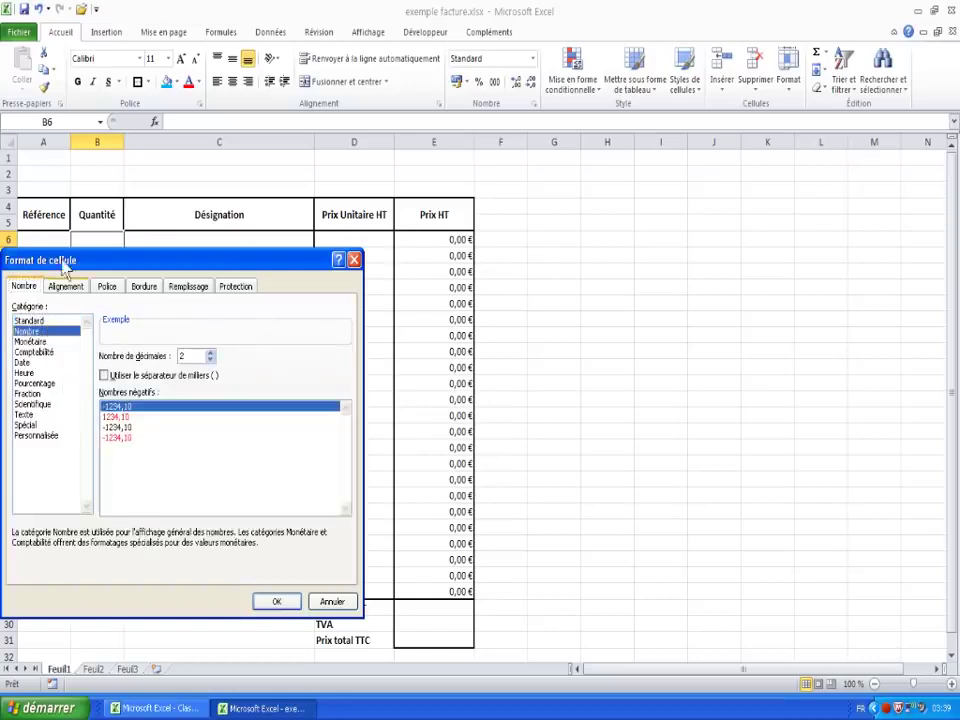
click(280, 602)
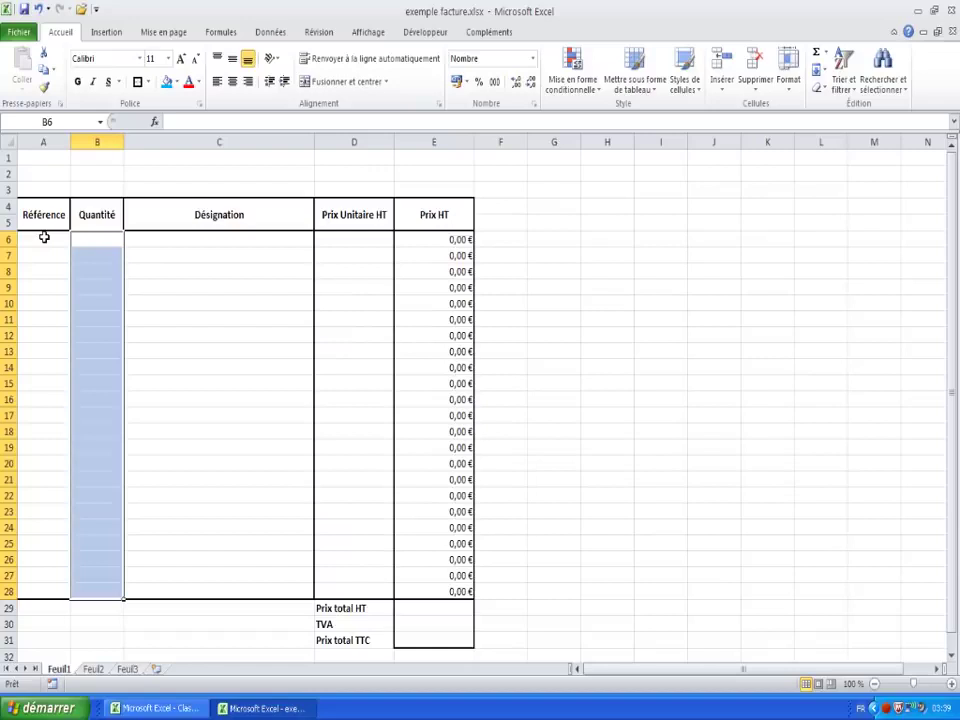
Set the number format of the "Référence" cells A6:A28 to Texte
drag(44, 237, 54, 587)
right_click(31, 274)
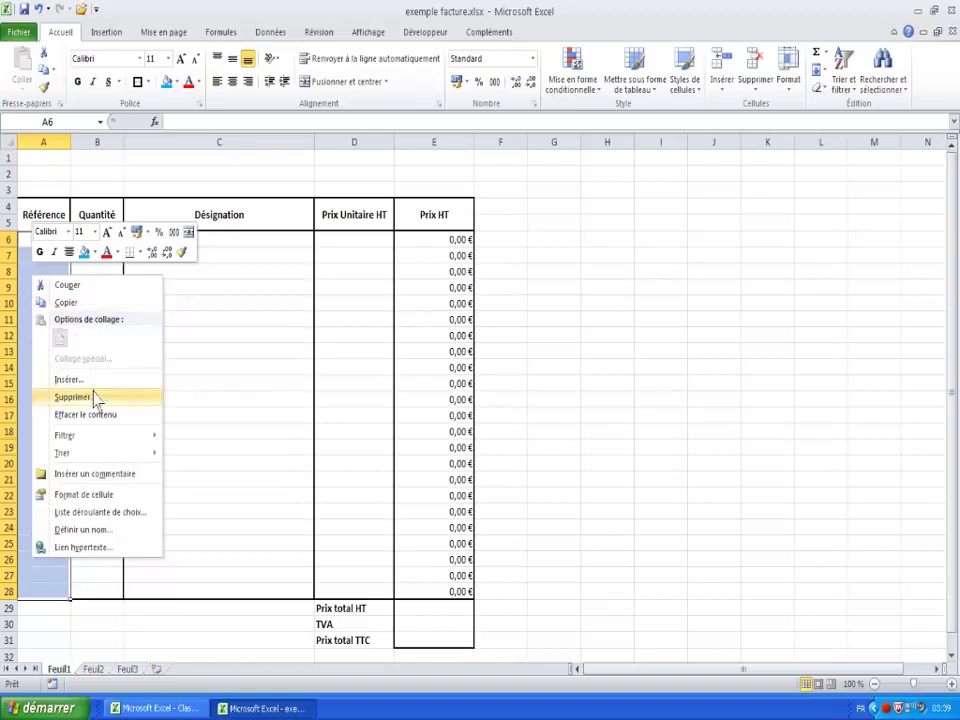
click(87, 497)
click(25, 468)
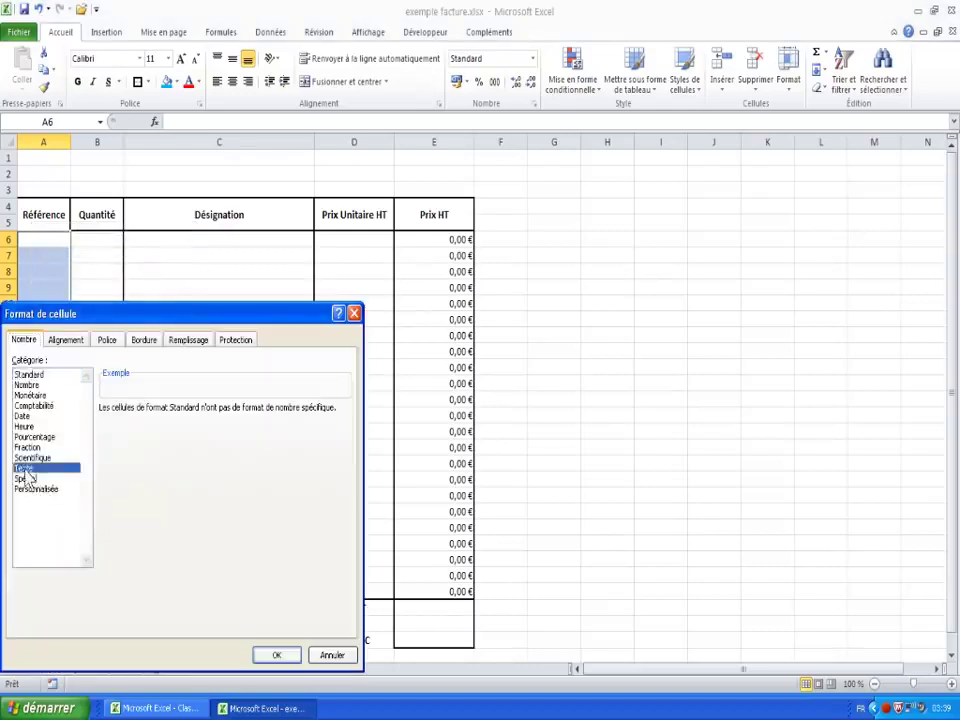
click(277, 655)
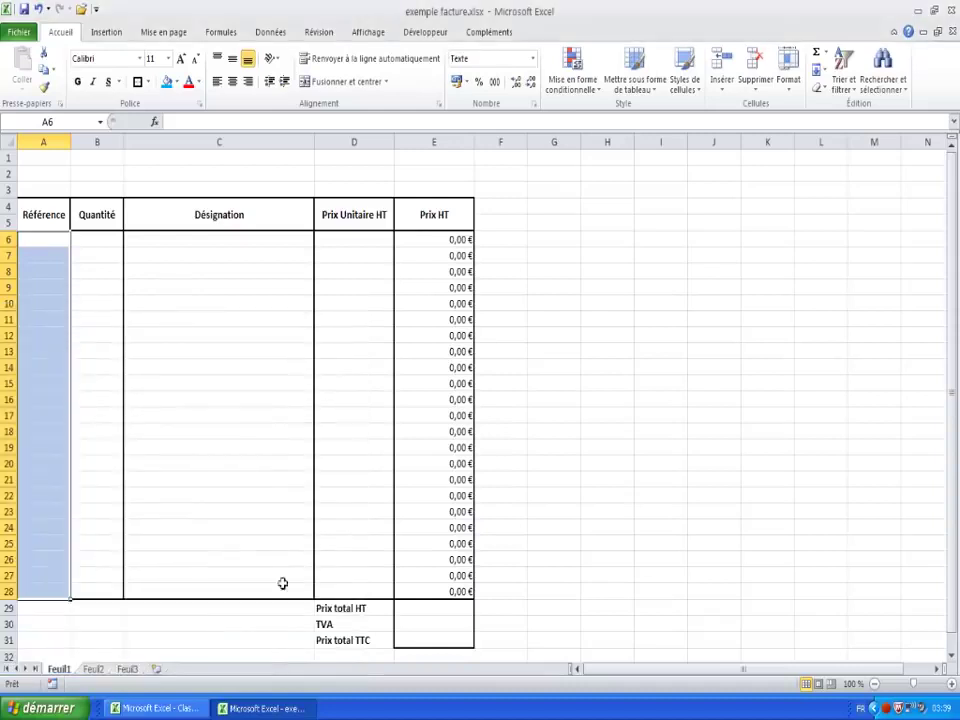
Enter the test value 0405 in the text-formatted cell A6 and in the Standard-formatted cell H6
click(28, 240)
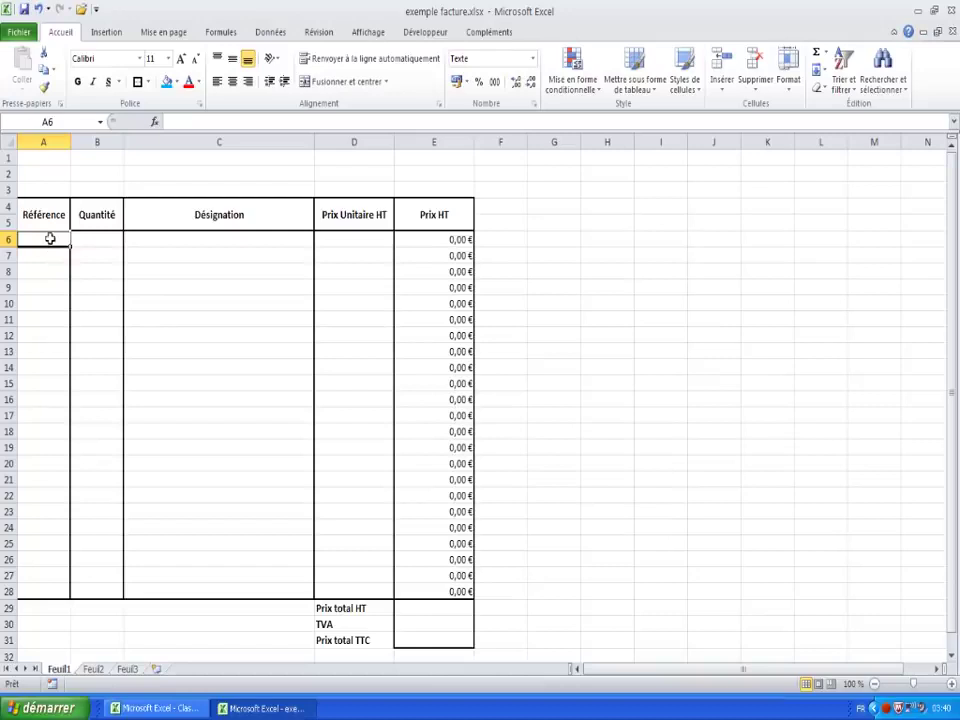
text(0405)
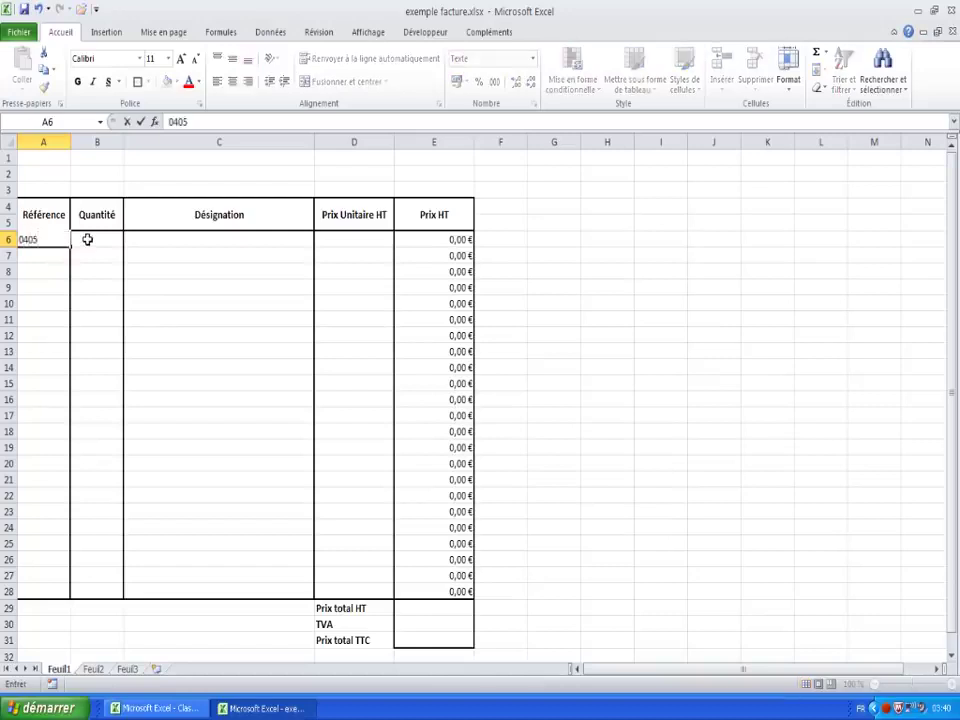
key(Return)
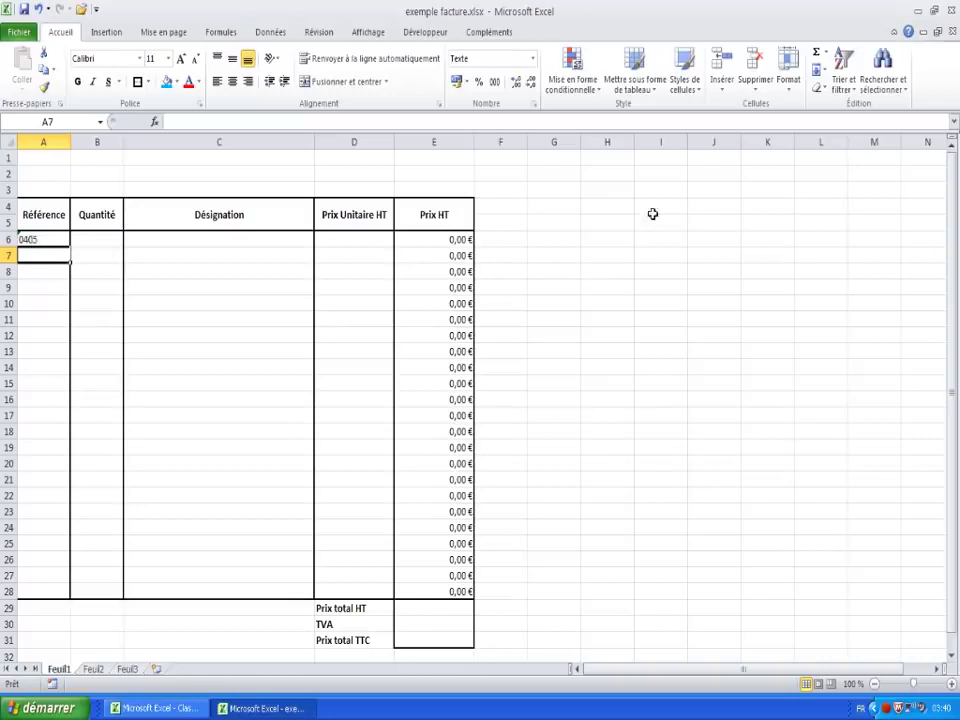
click(622, 238)
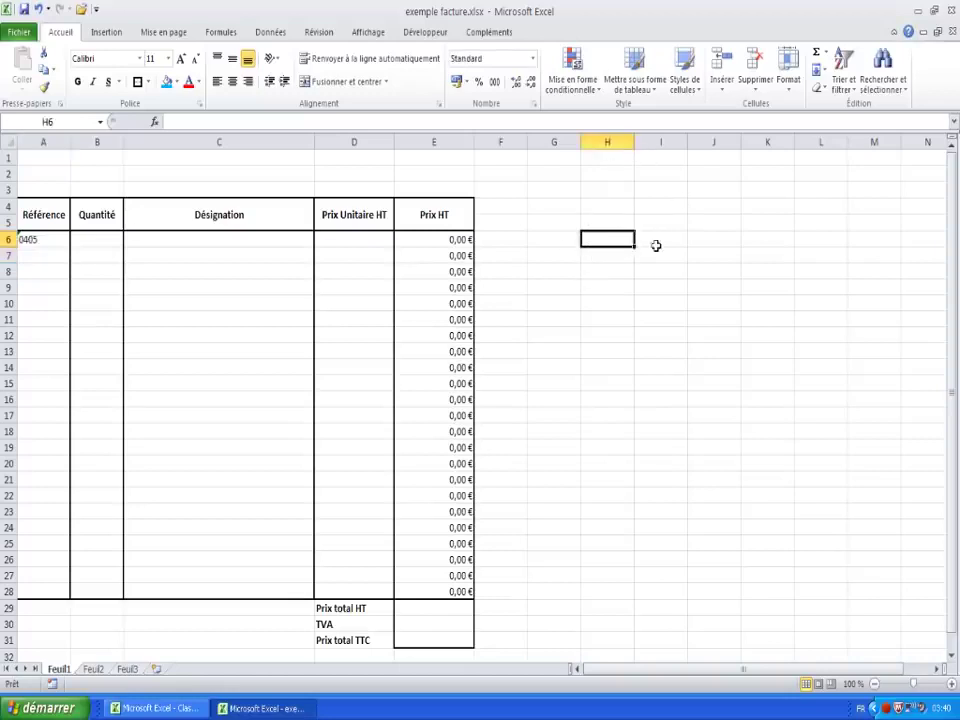
text(0405)
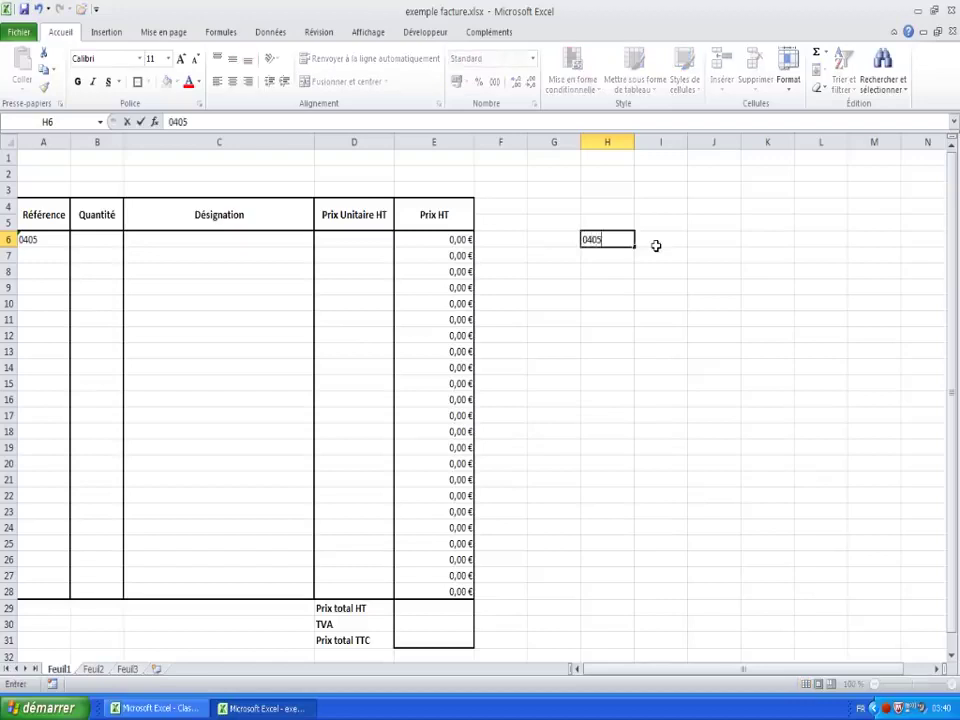
key(Return)
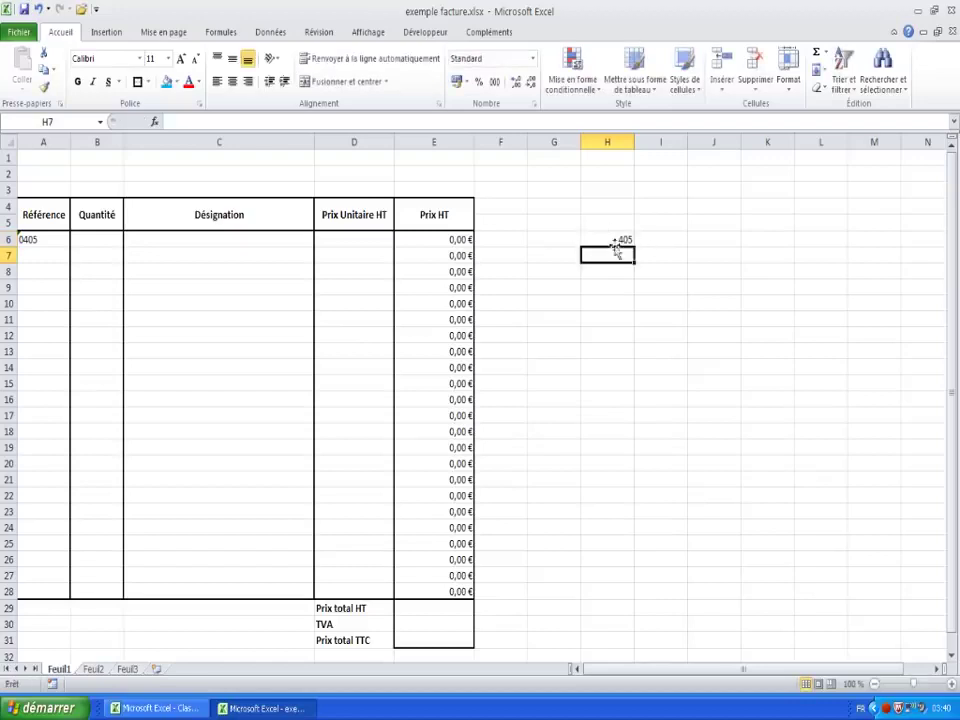
Clear the test values from cells H6 and A6
click(622, 241)
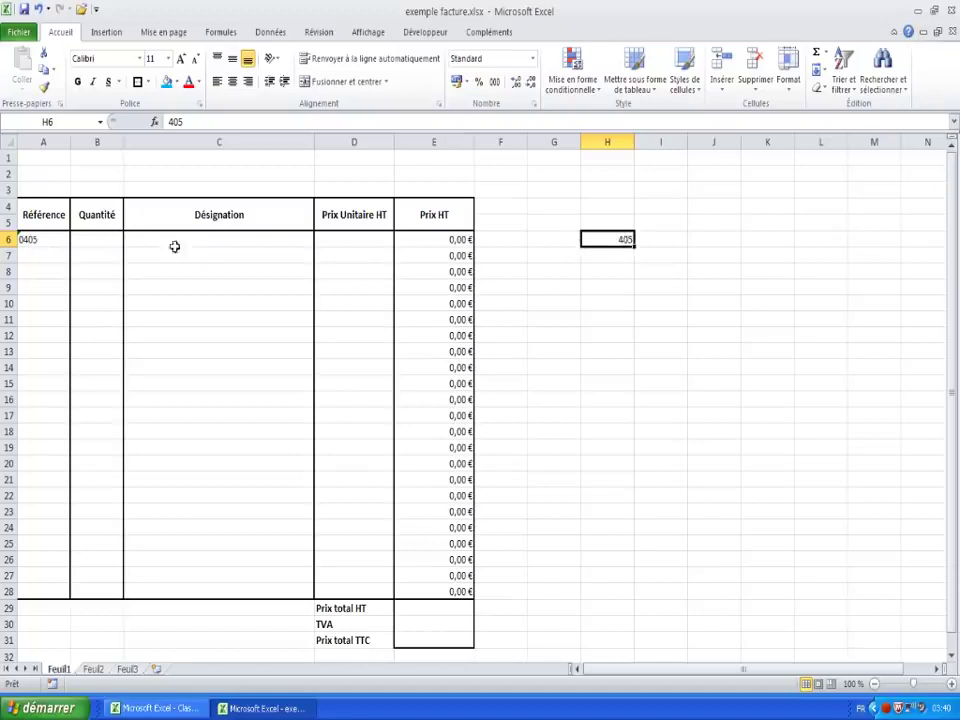
click(623, 256)
click(617, 239)
click(36, 240)
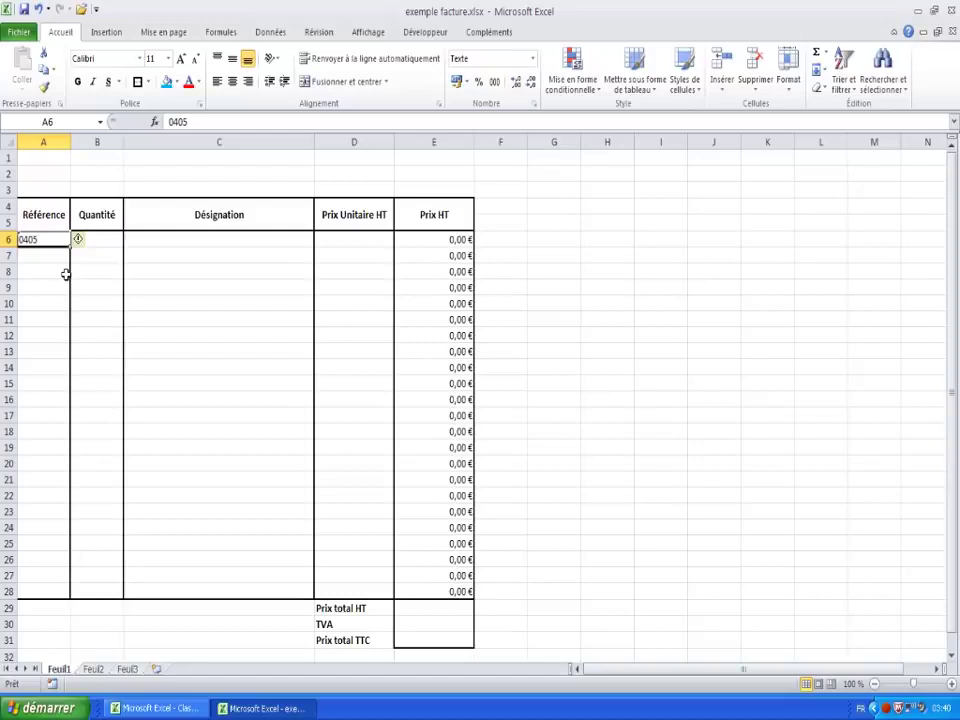
key(Delete)
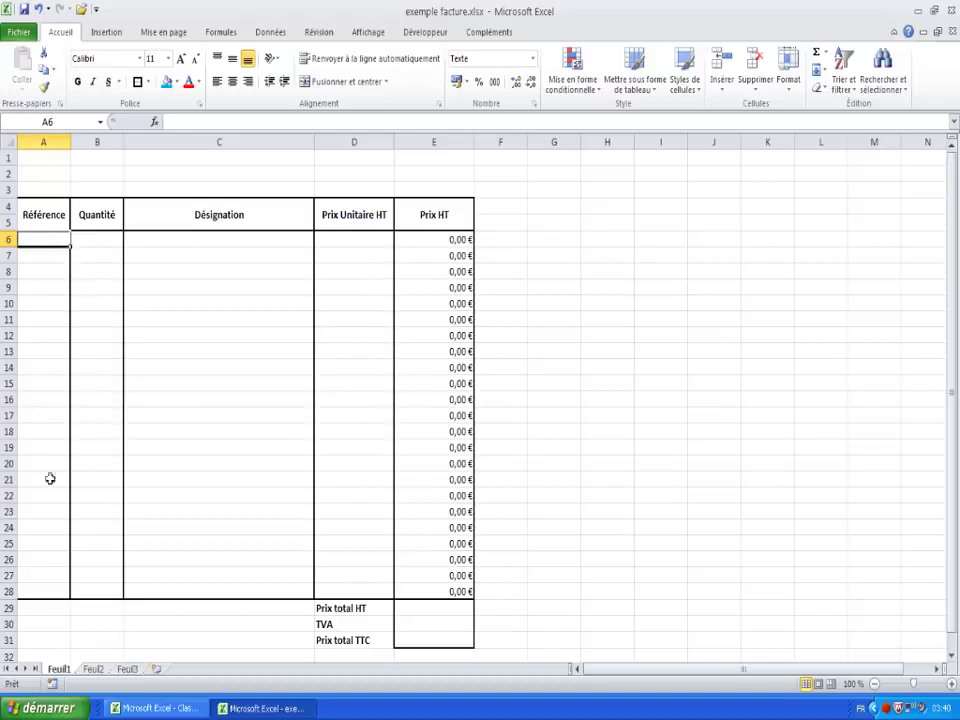
Center horizontally the cells A6:B28, D6:E28 and the totals cells E29:E31
drag(55, 234, 89, 593)
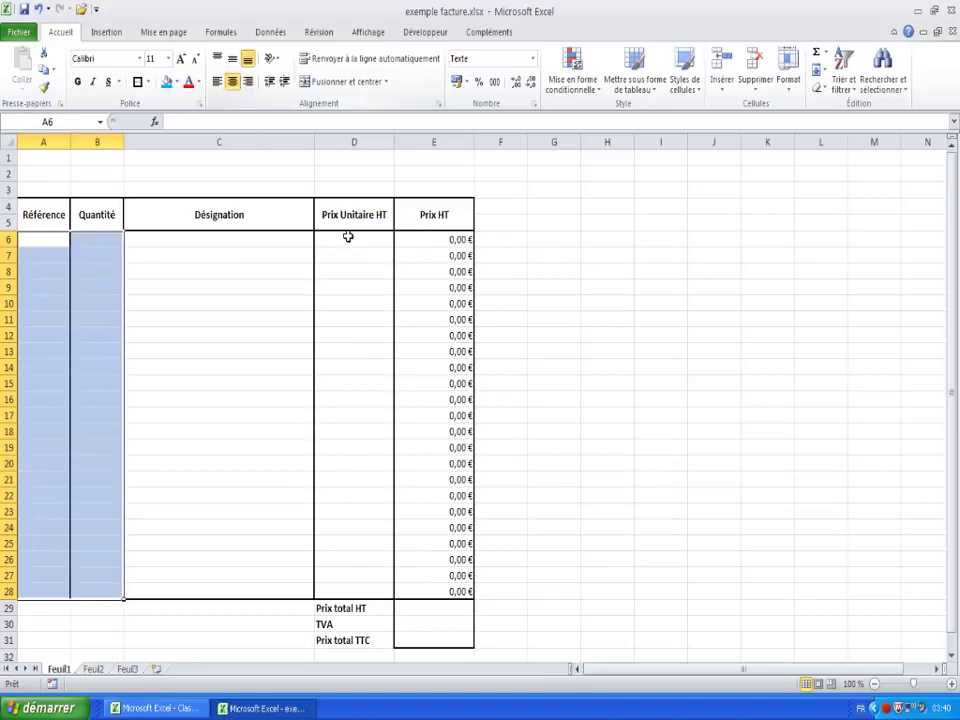
drag(347, 238, 455, 589)
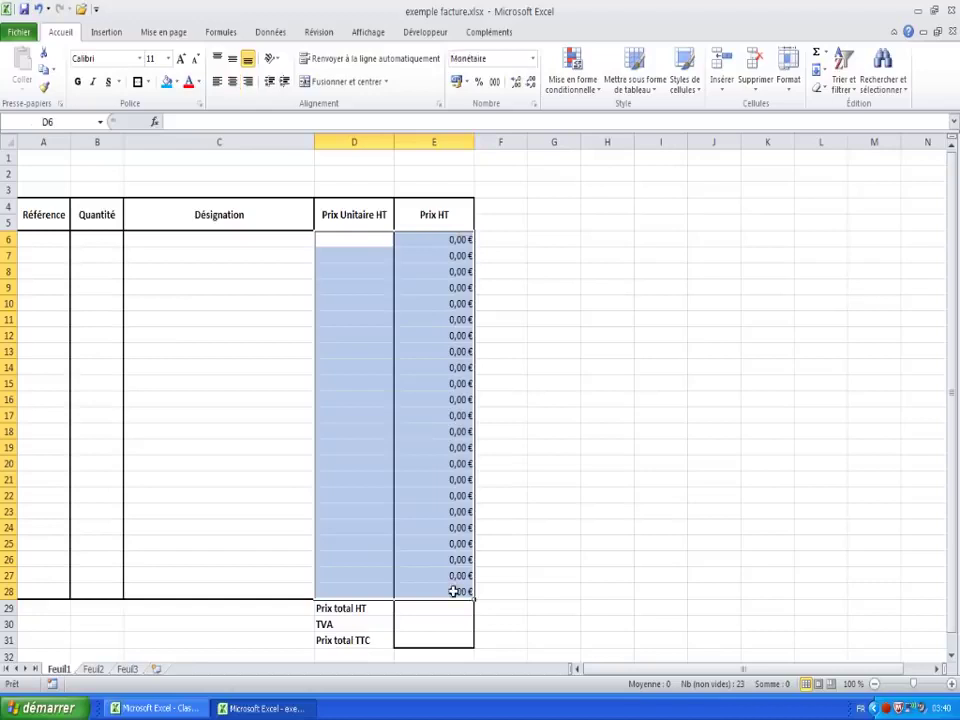
click(236, 85)
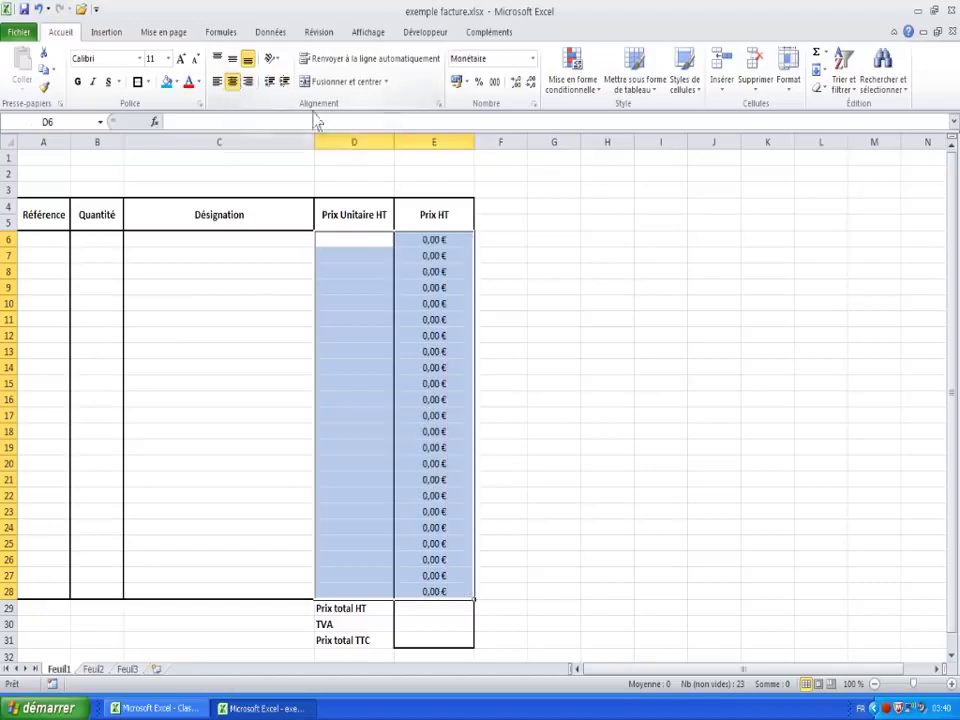
drag(438, 609, 439, 634)
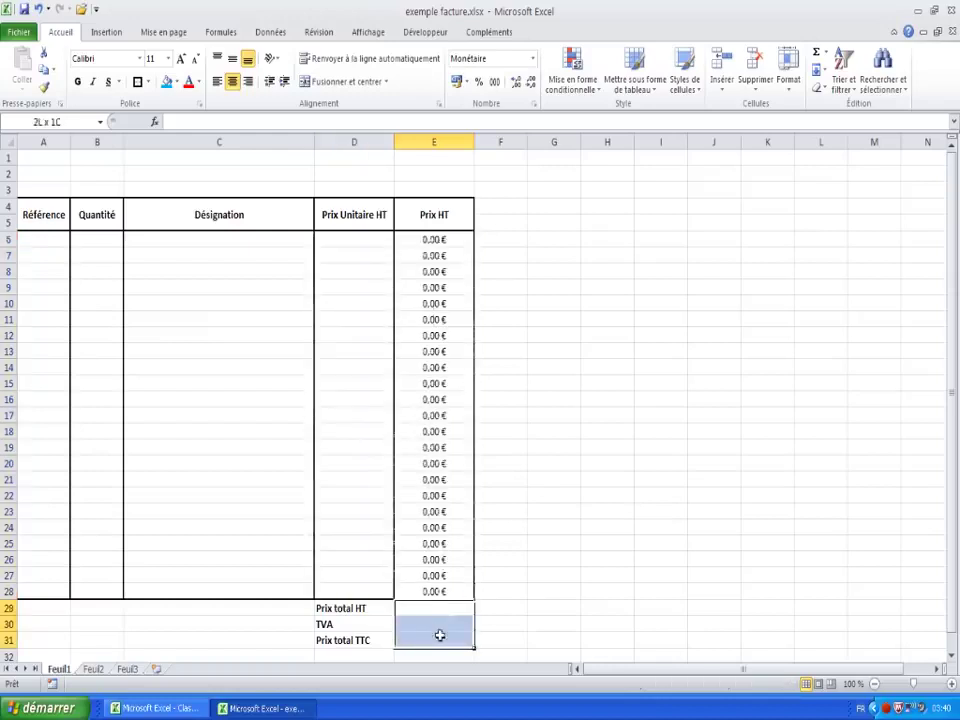
click(233, 83)
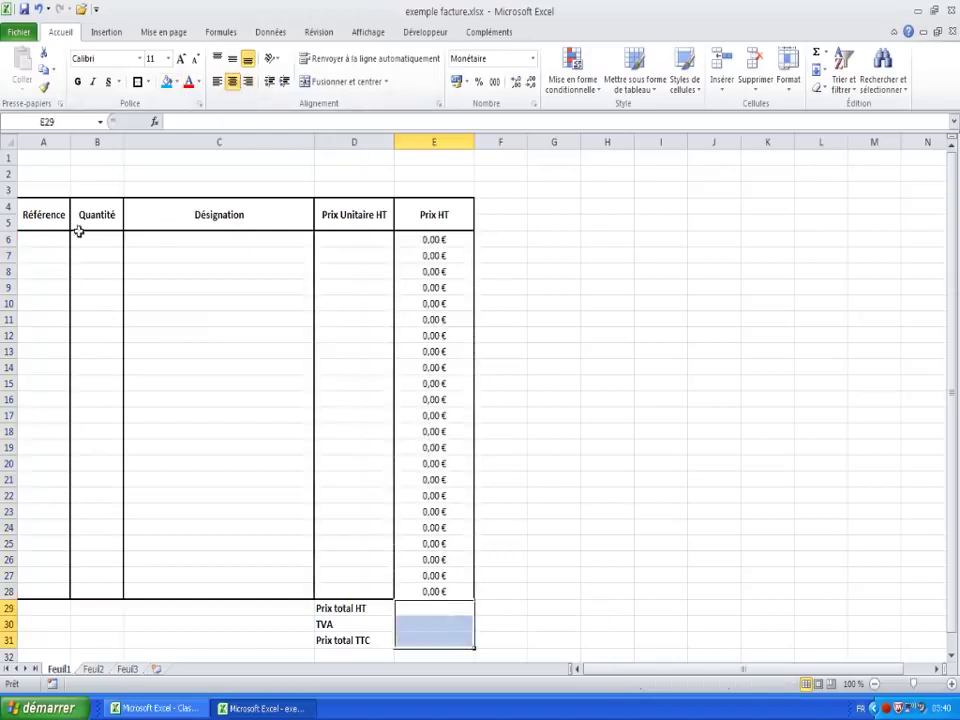
Fill the header cells A4:E5 with the standard light blue color
drag(54, 210, 433, 218)
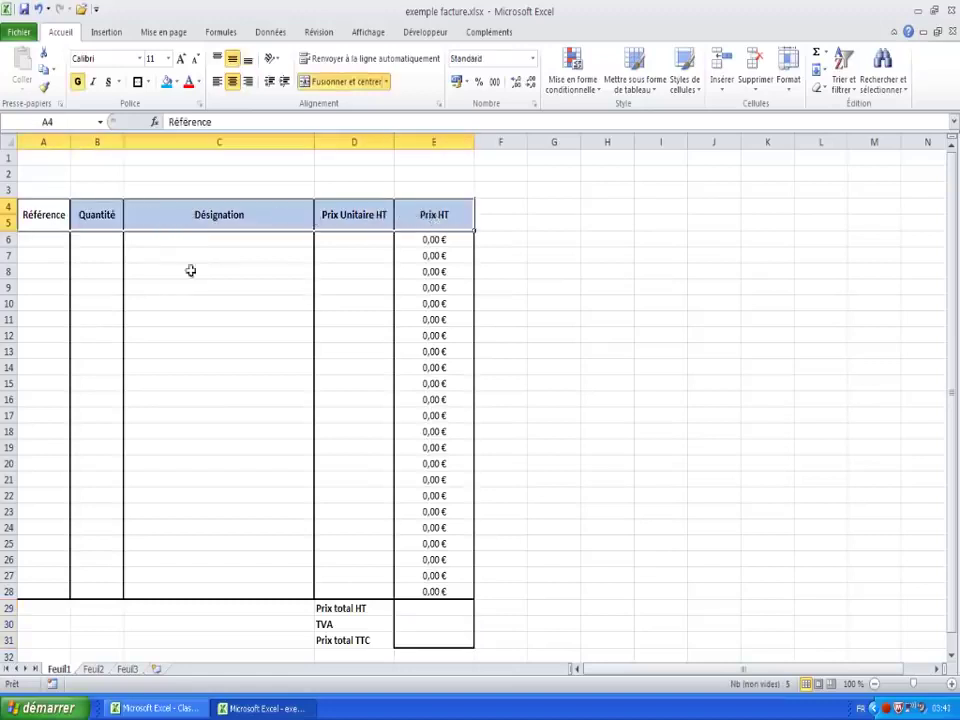
click(169, 88)
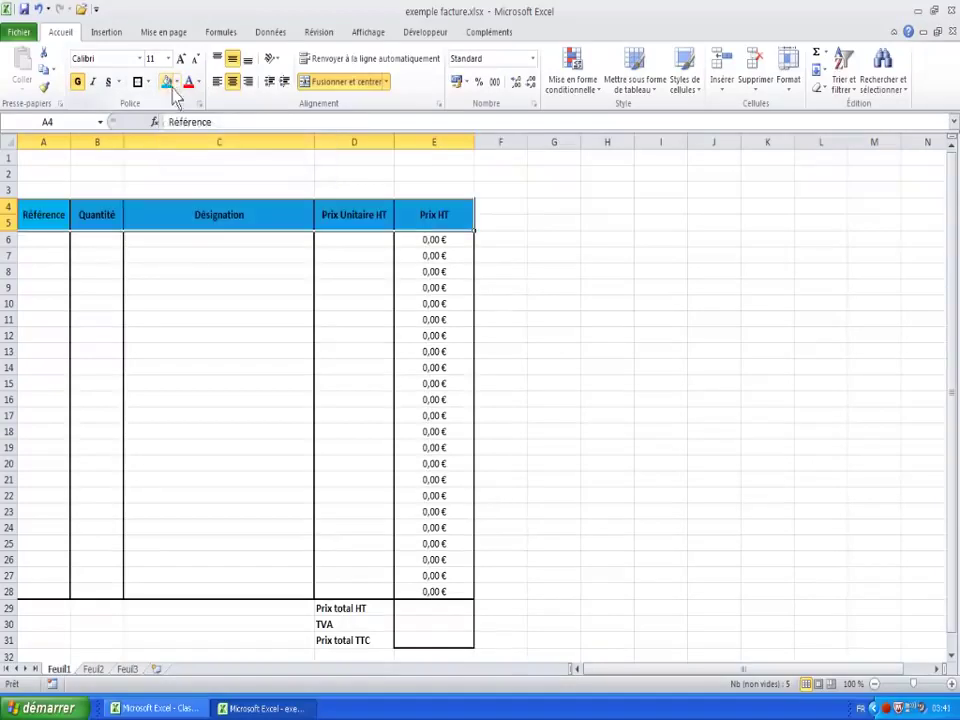
click(177, 84)
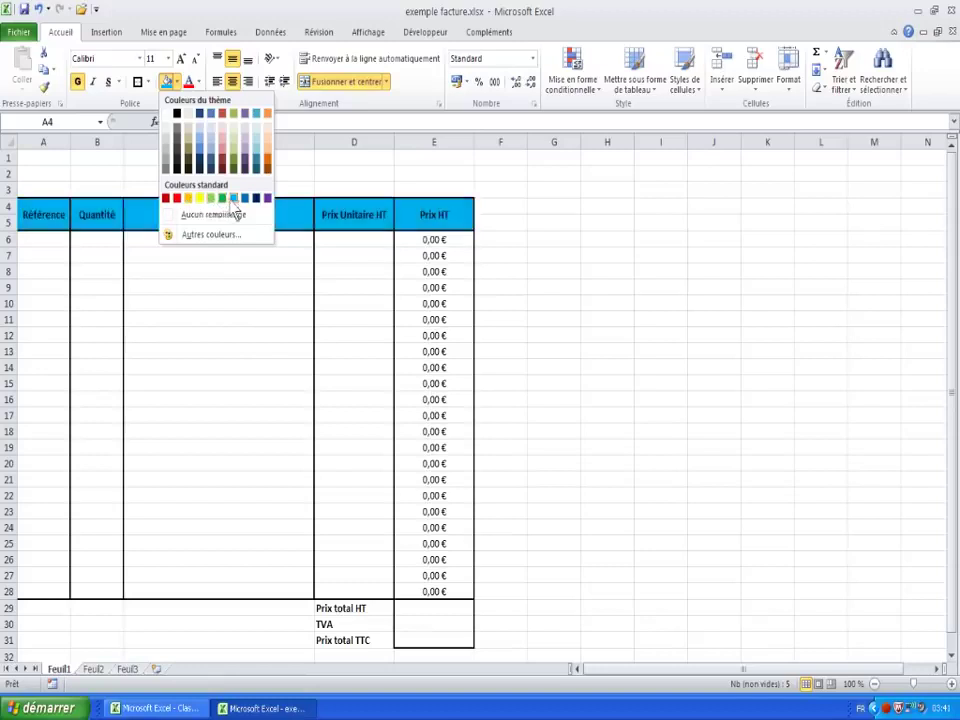
click(234, 201)
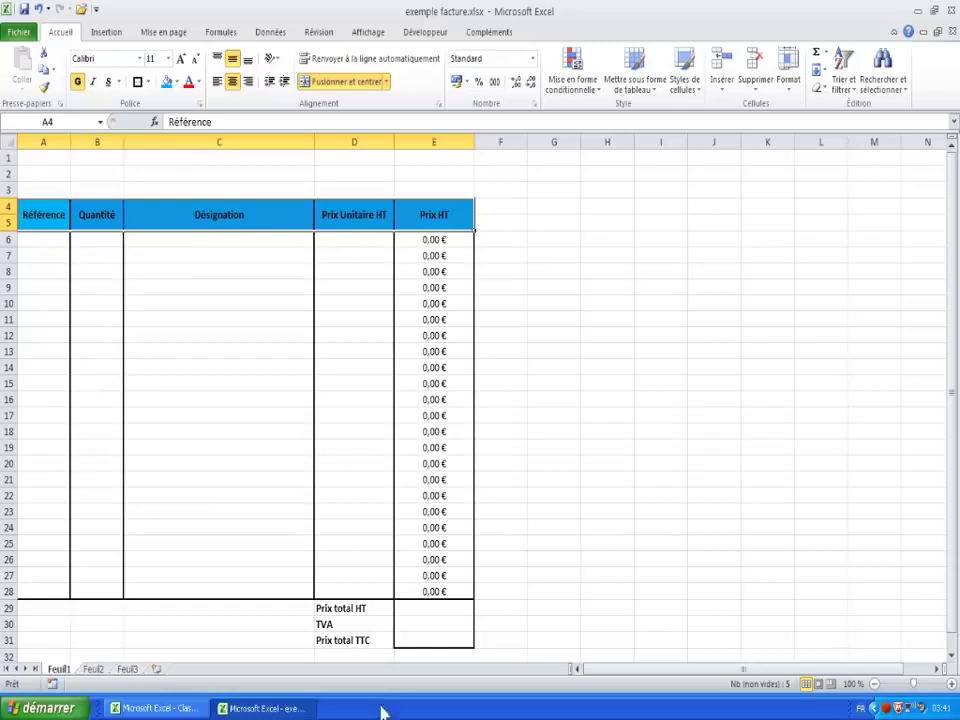
Format the "Prix total TTC" amount cell E31 with a yellow fill and bold red text
click(424, 638)
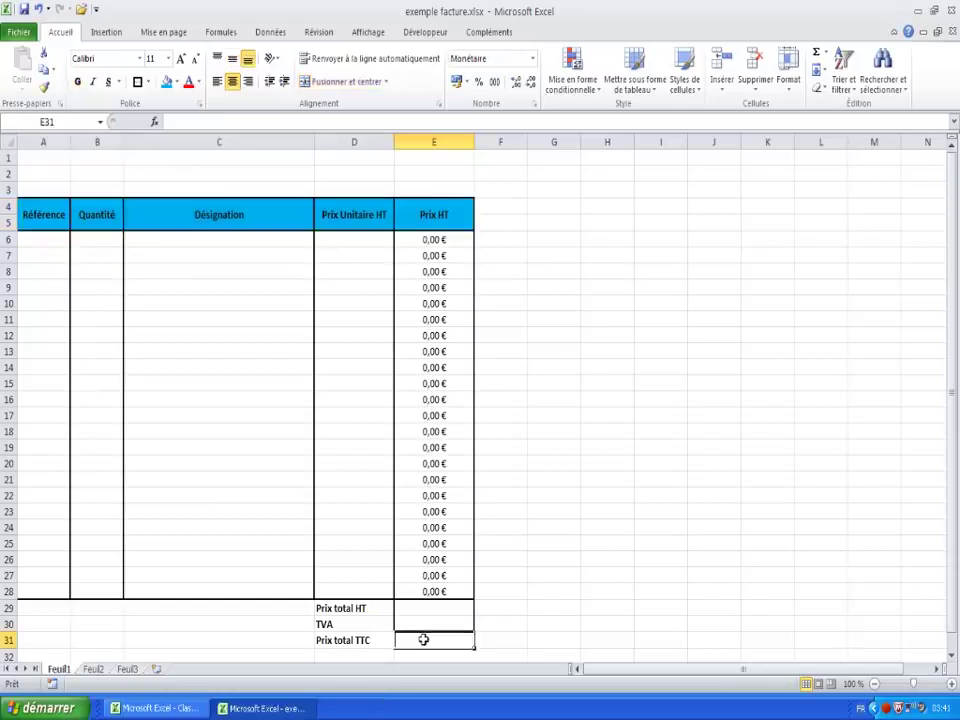
click(176, 82)
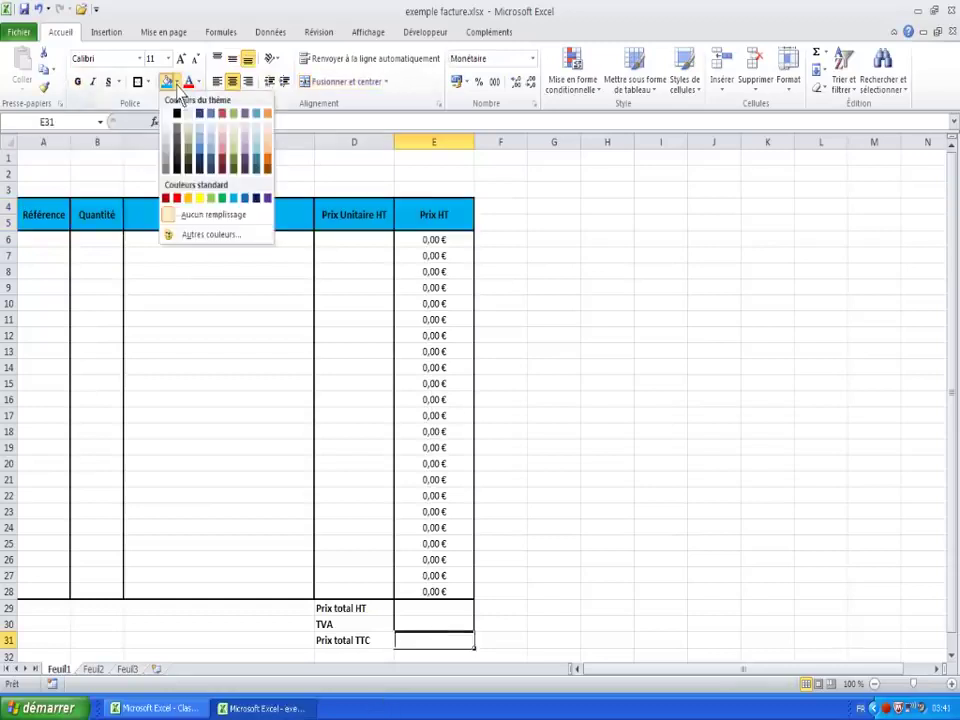
click(199, 197)
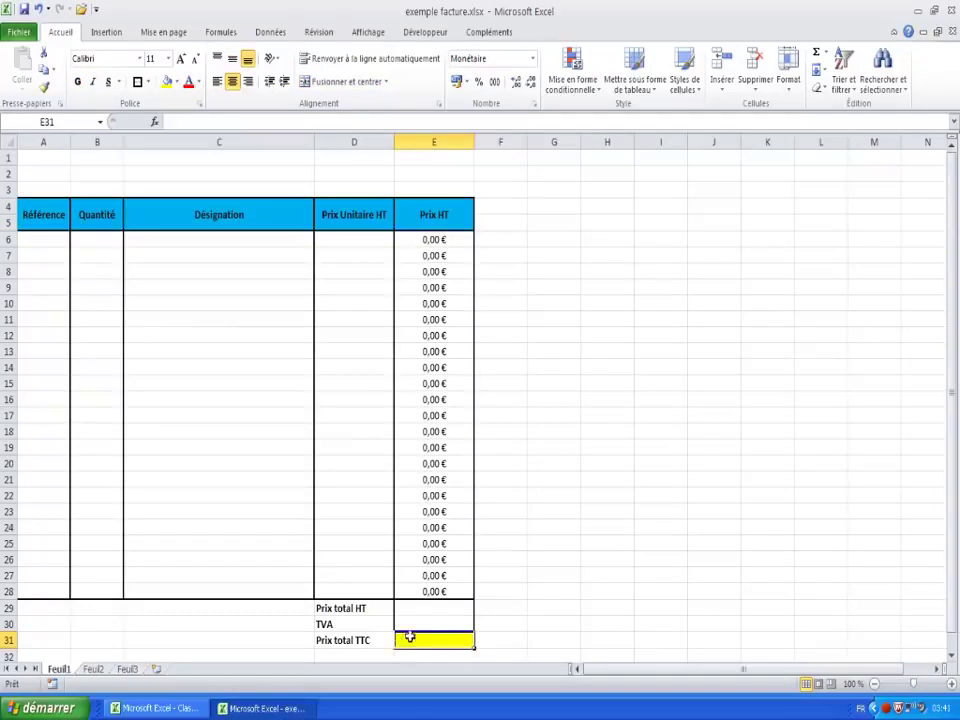
click(77, 81)
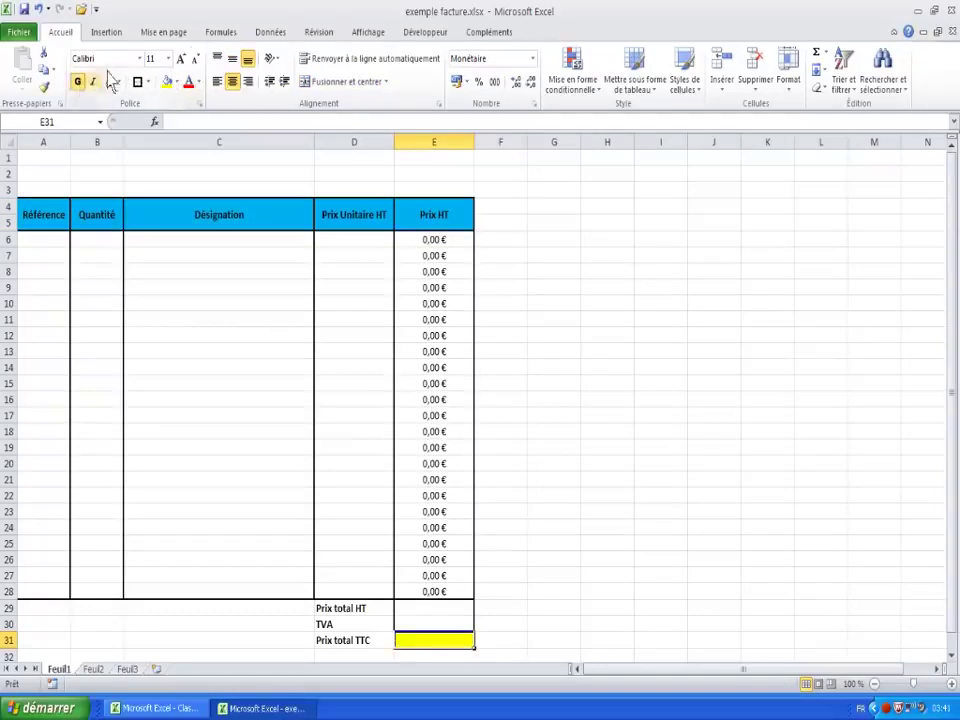
click(189, 87)
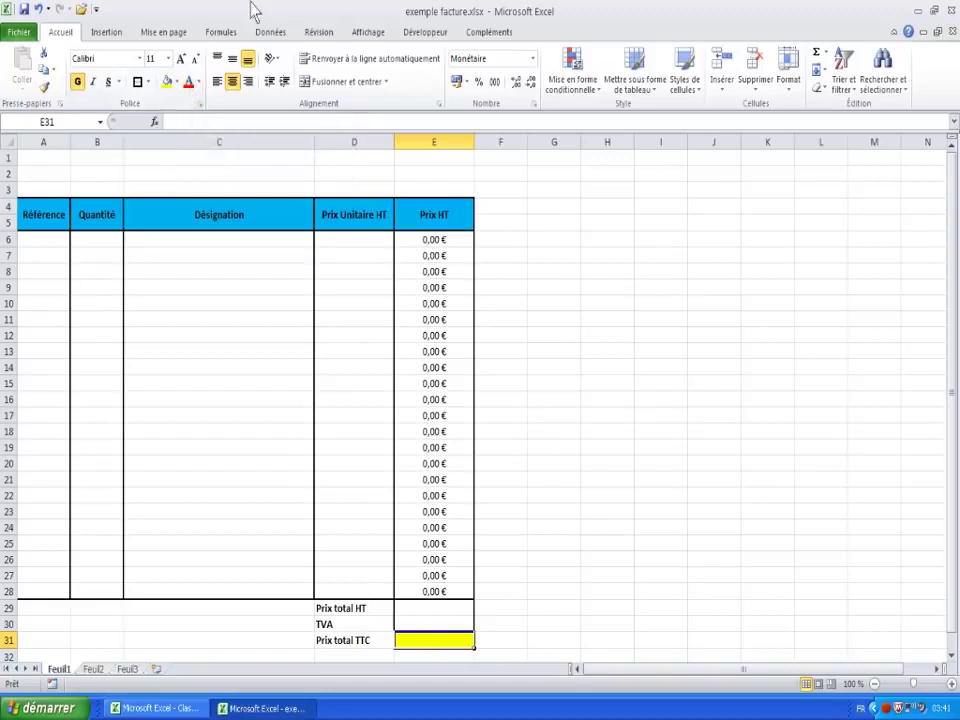
click(198, 83)
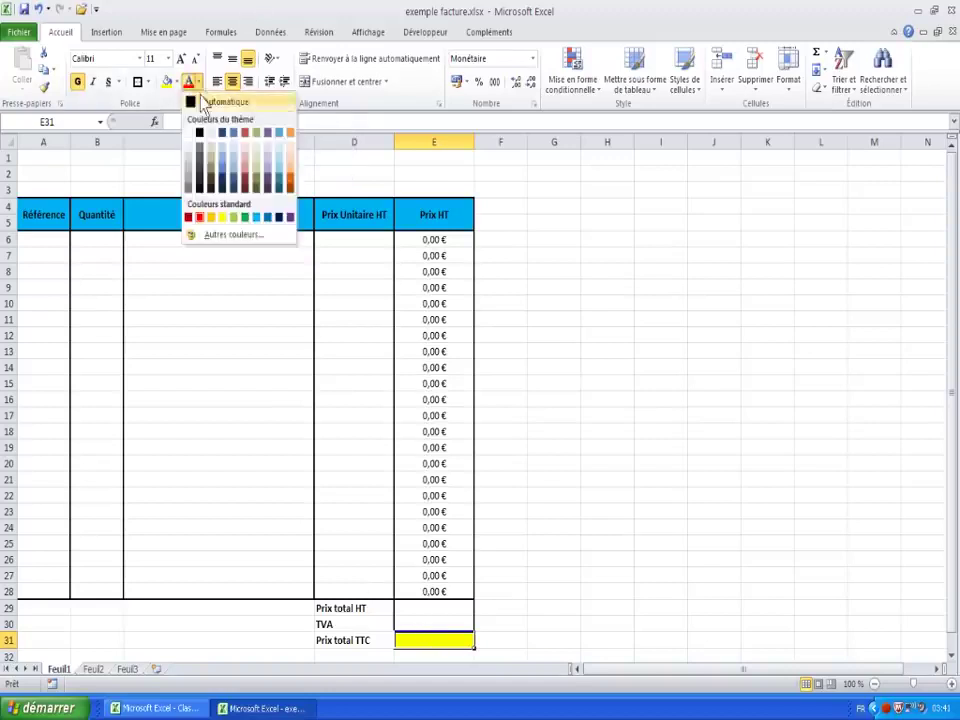
click(199, 218)
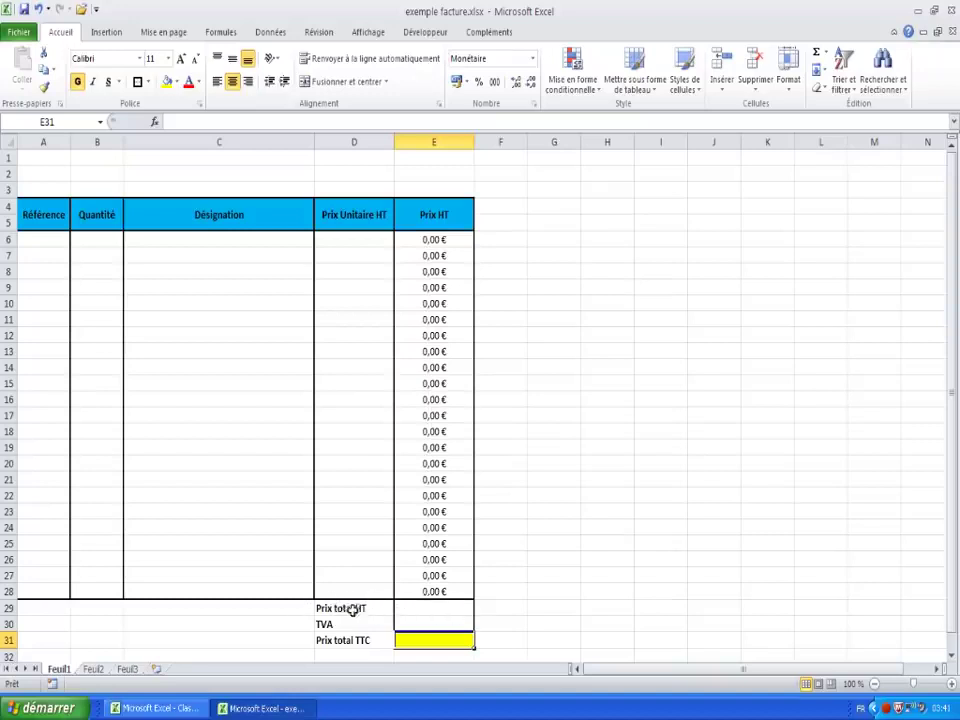
Calculate the "Prix total HT" in E29 with the formula =SOMME(E6:E28)
click(426, 607)
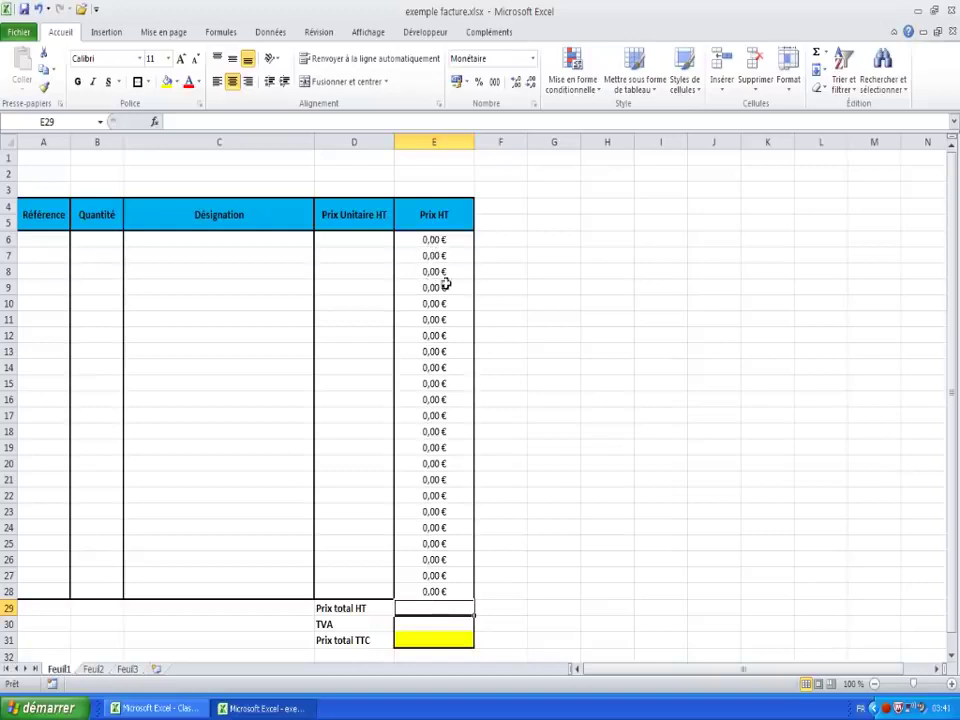
click(818, 60)
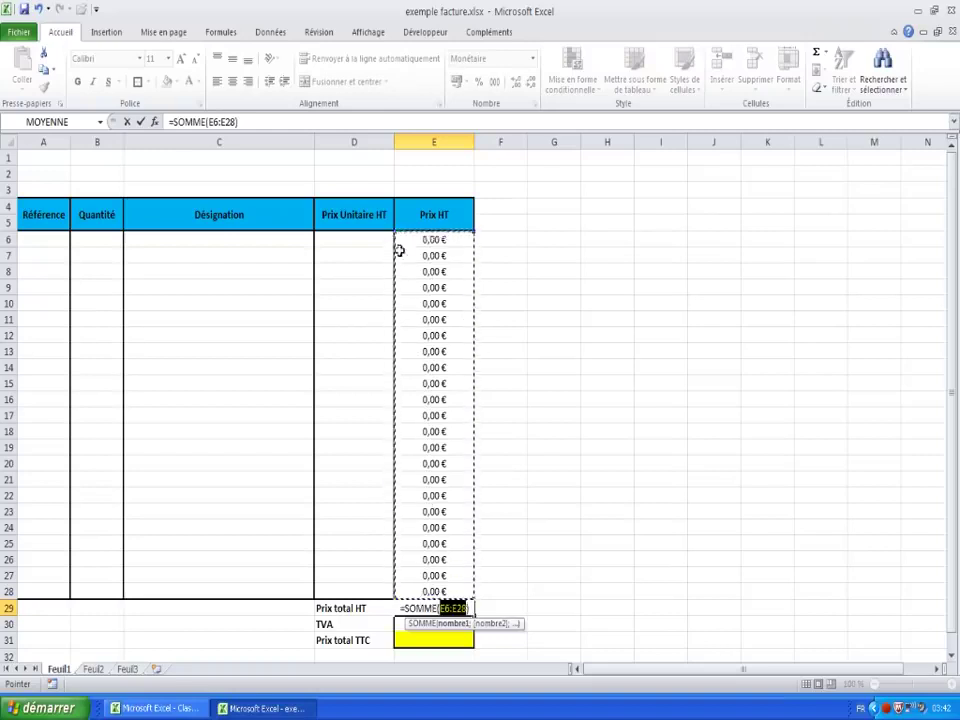
drag(439, 239, 445, 590)
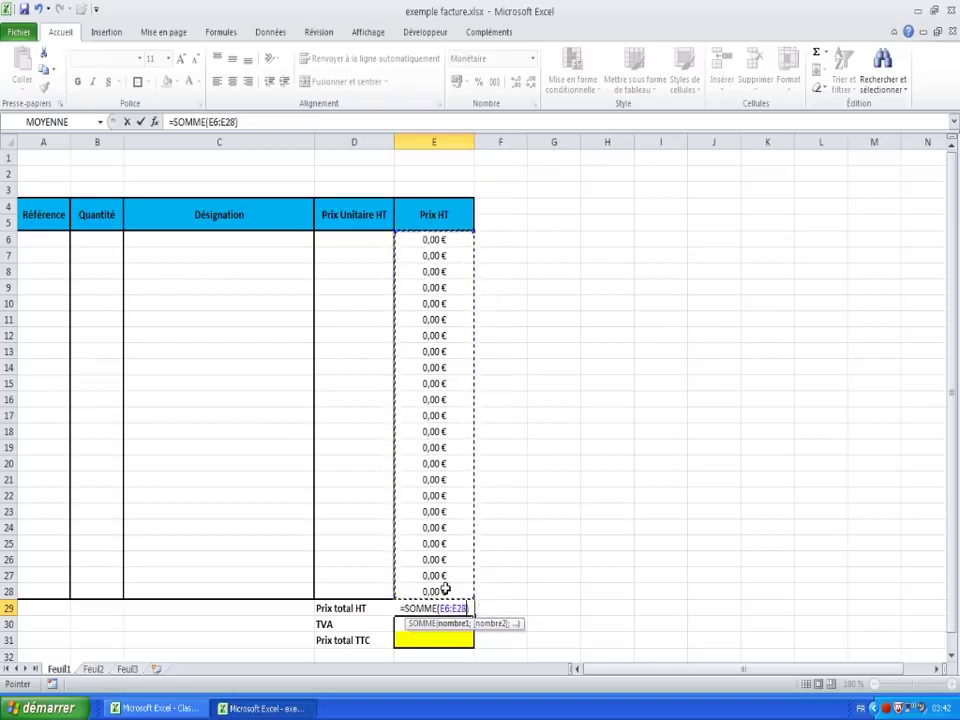
key(Return)
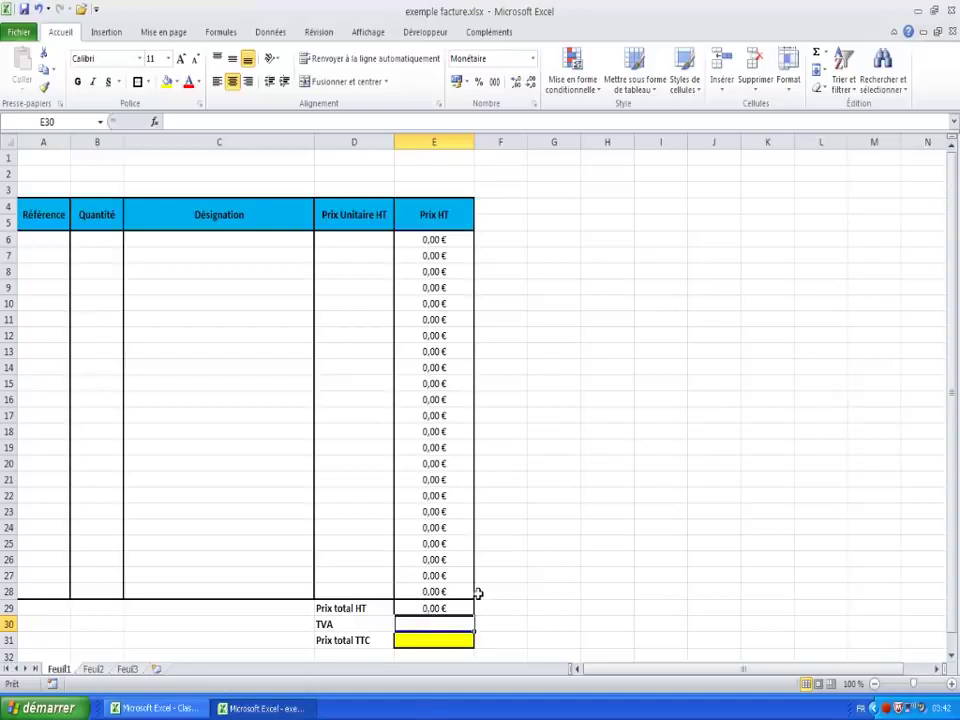
Calculate the "TVA" amount in E30 with the formula =E29*0,196
text(=)
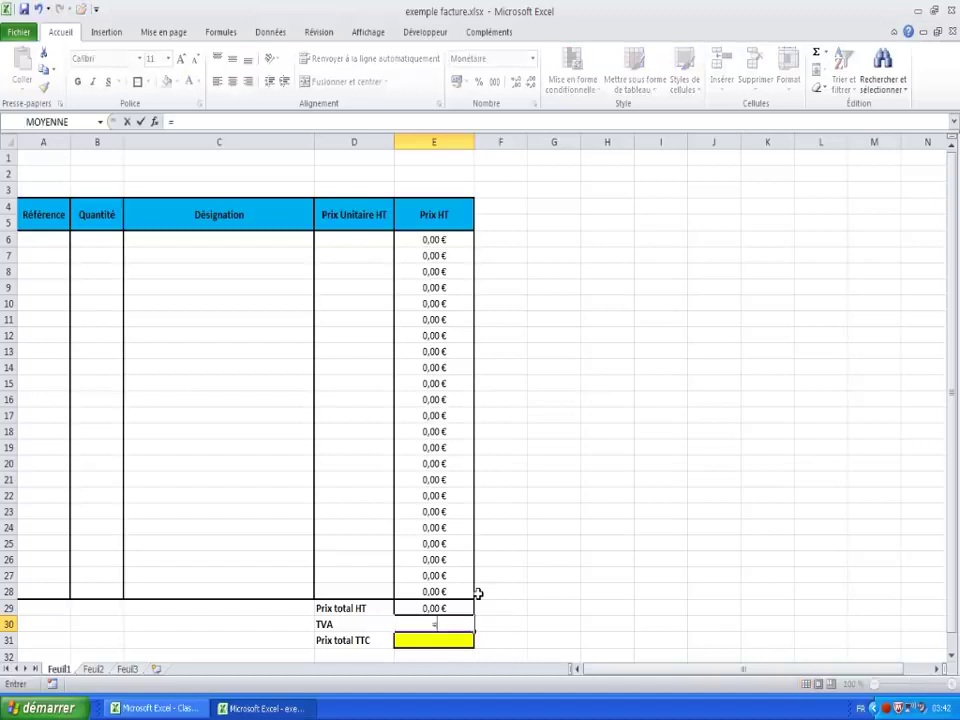
click(434, 606)
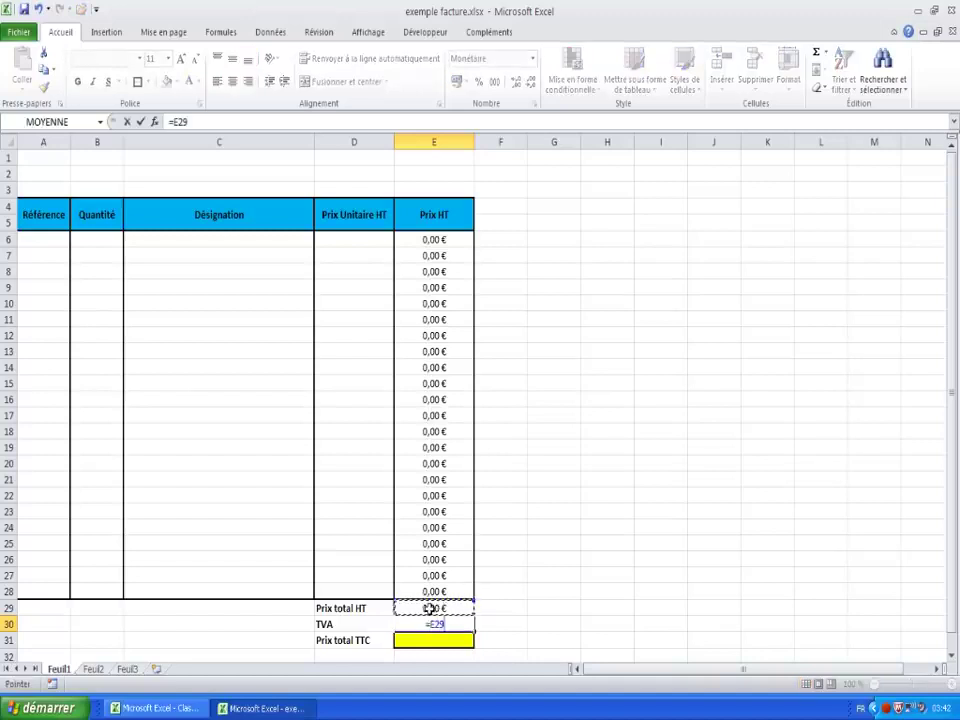
text(*0,196)
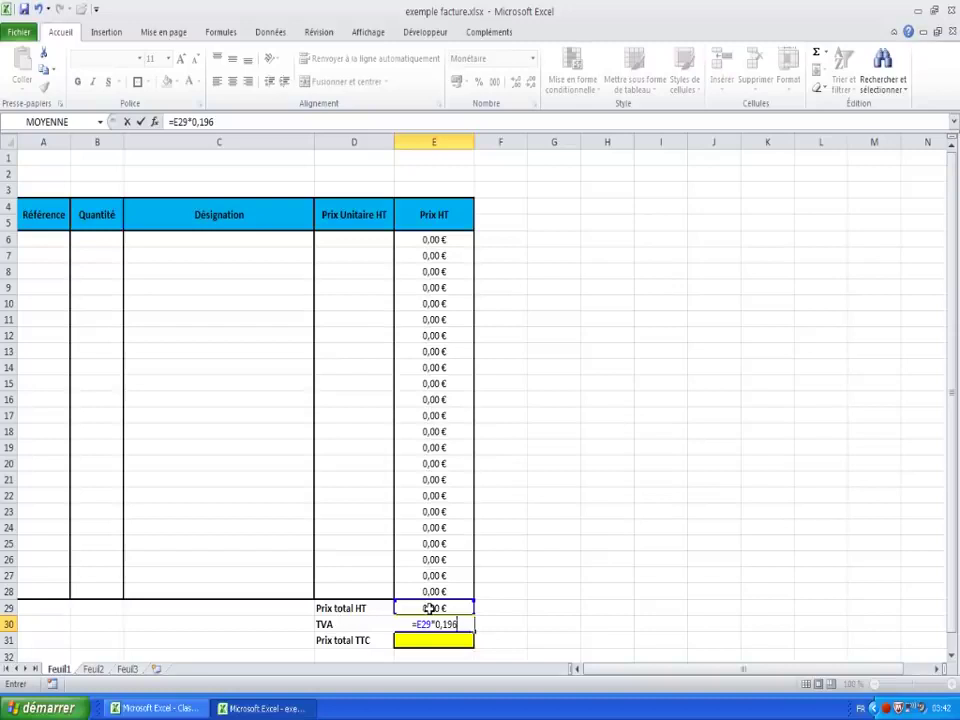
key(Return)
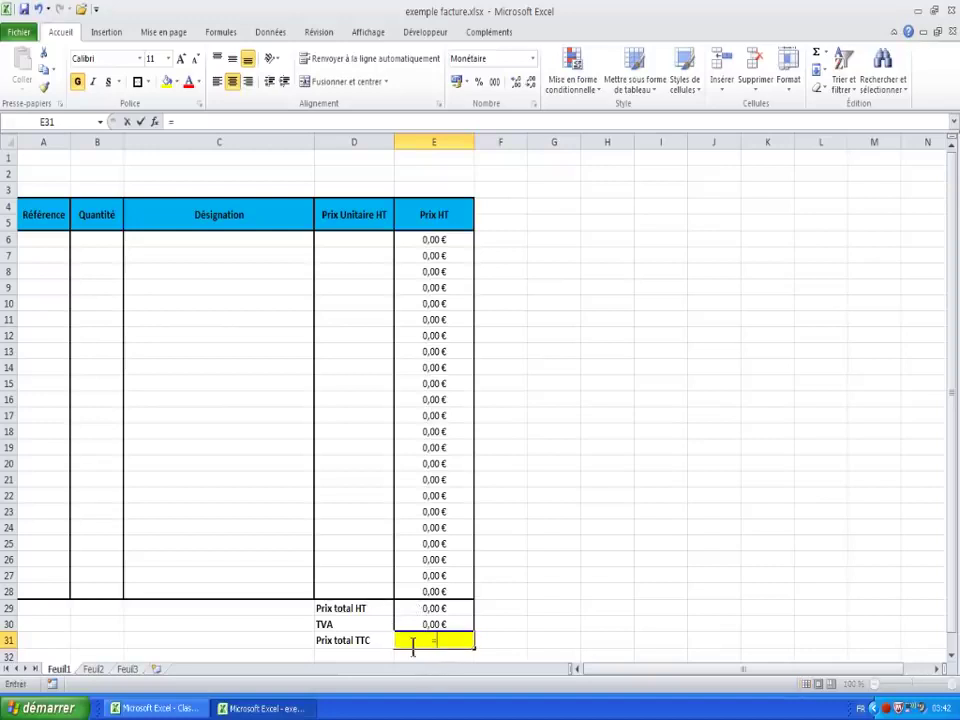
Calculate the "Prix total TTC" amount in E31 with the formula =E29+E30
text(=)
click(432, 609)
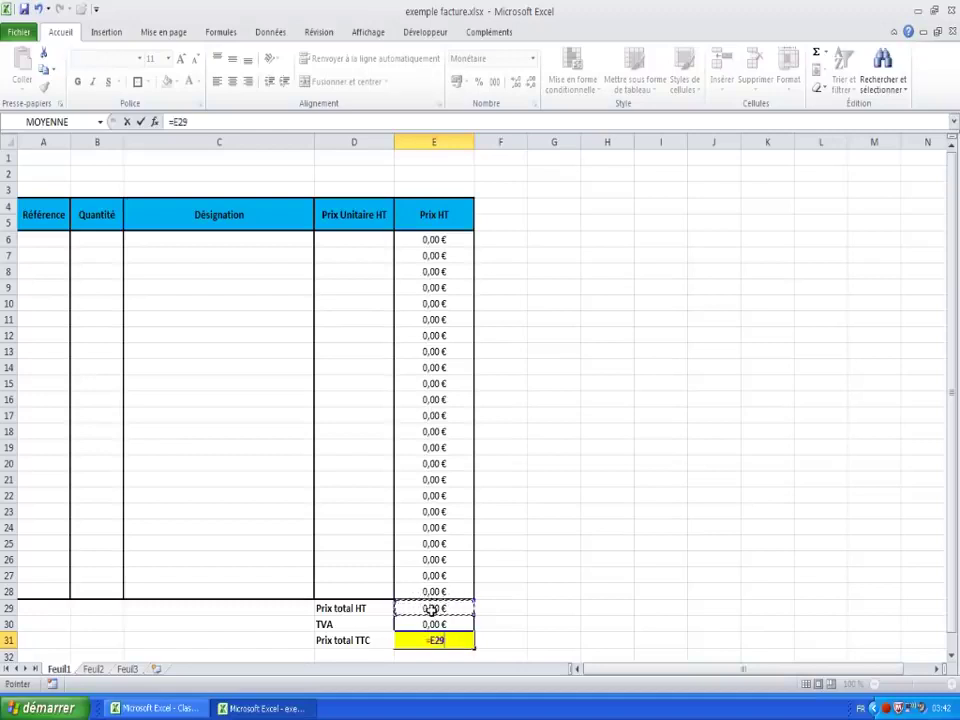
text(+)
click(447, 623)
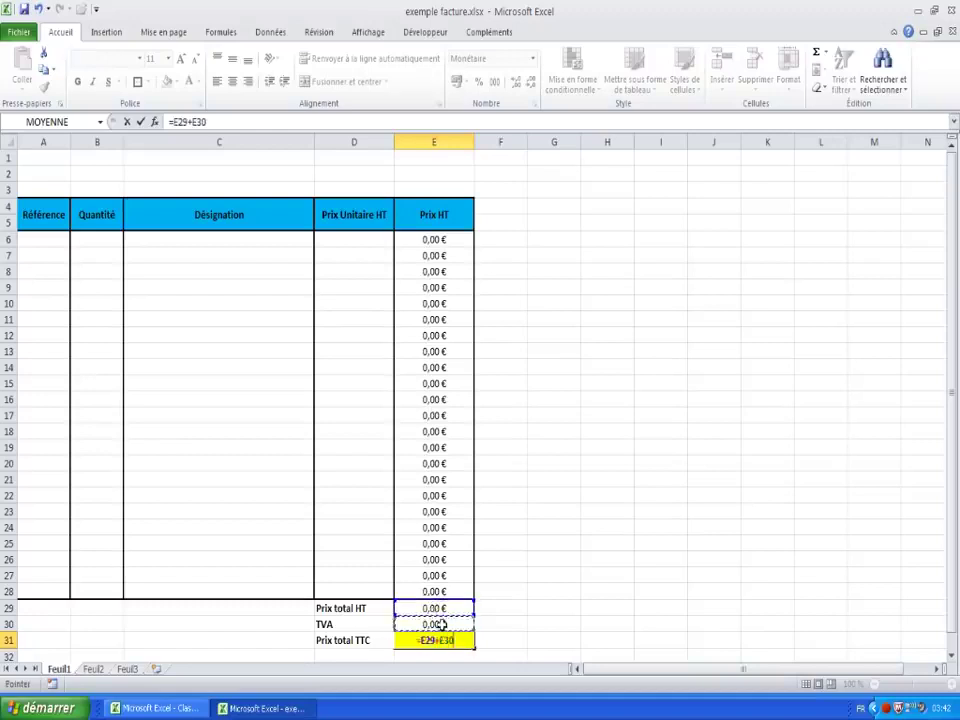
key(Return)
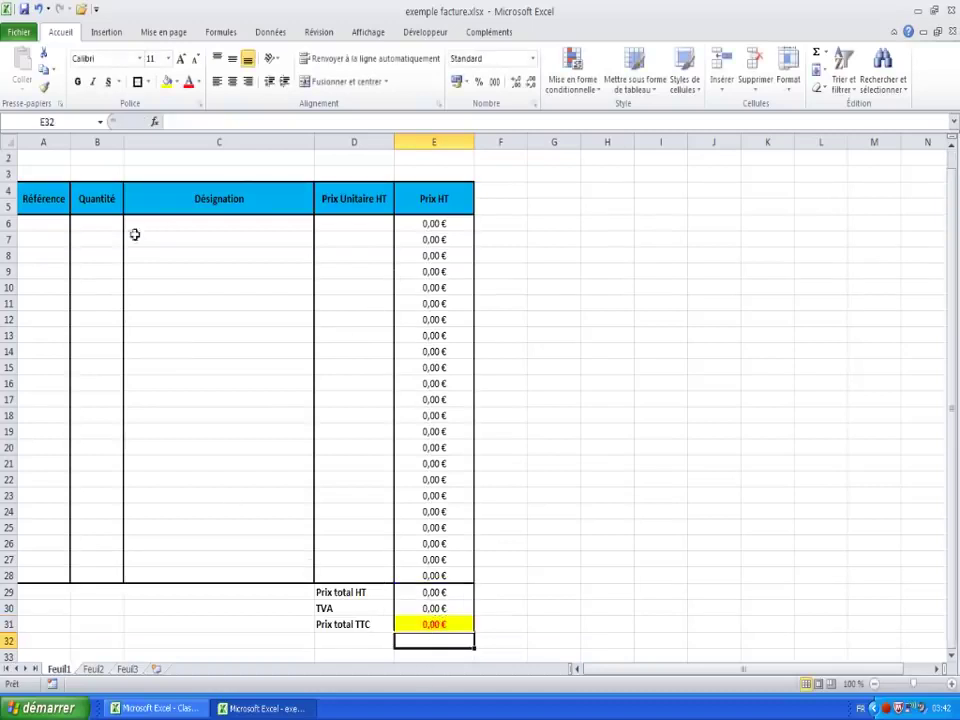
Fill invoice row 6 with reference ref1, quantity 3, designation "fdfgdfgdfgdfg" and unit price 12,50, and check the formula in E6
click(46, 227)
text(re)
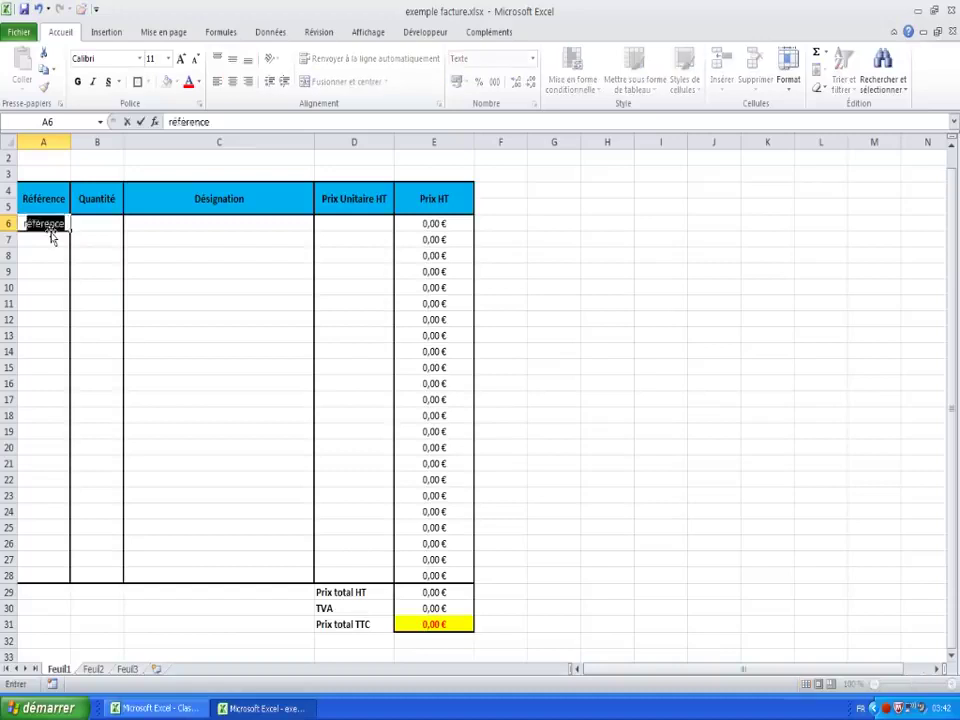
text(f1)
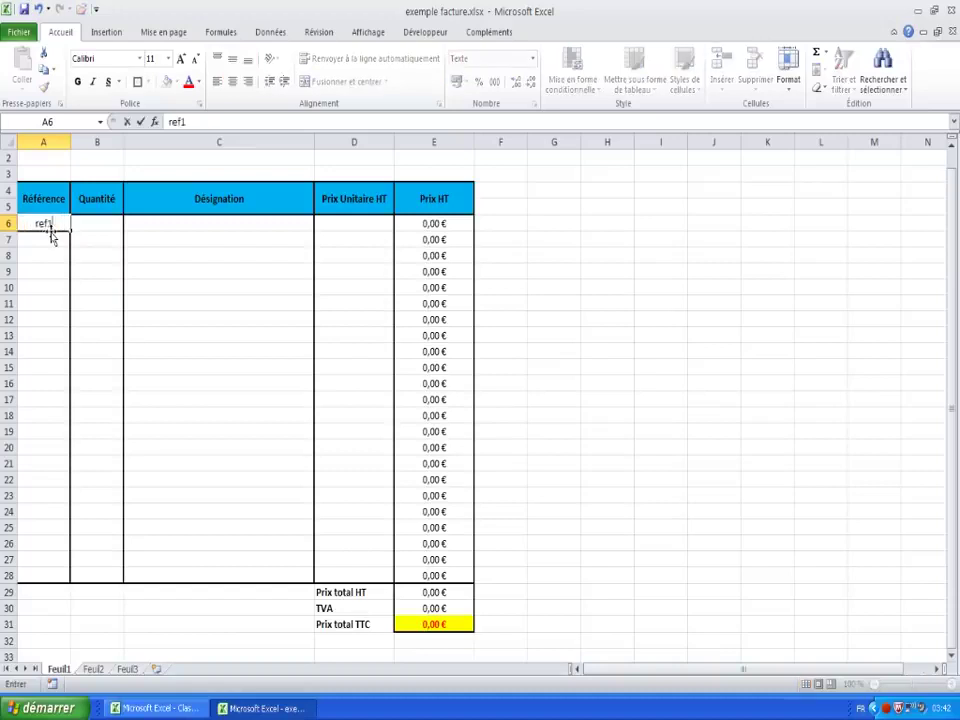
key(Tab)
text(3)
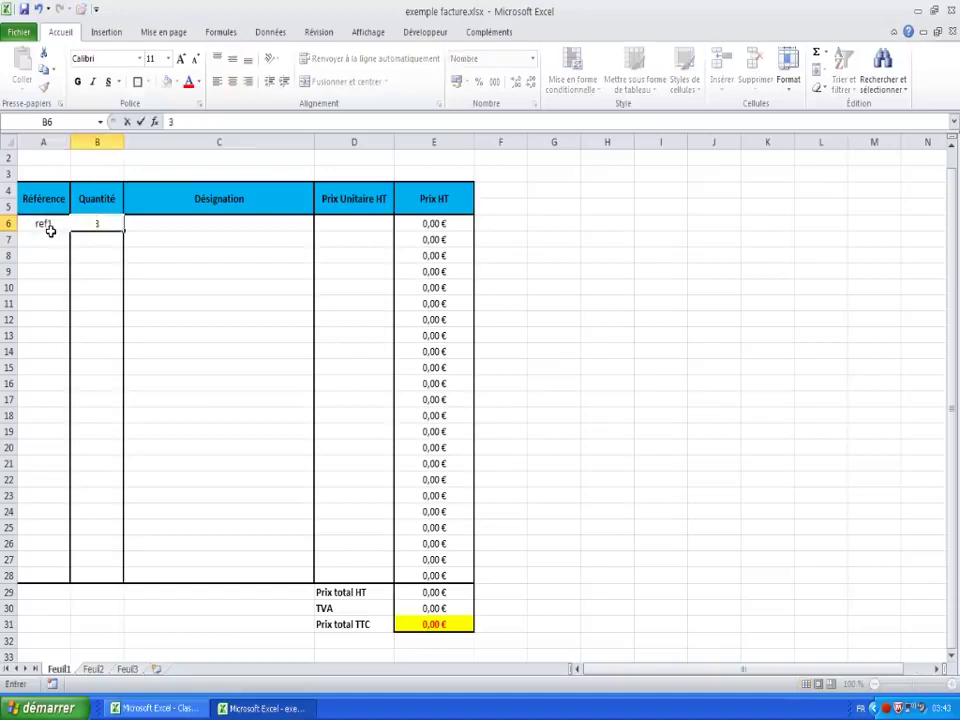
key(Tab)
text(fdfgdfgdfgdfg)
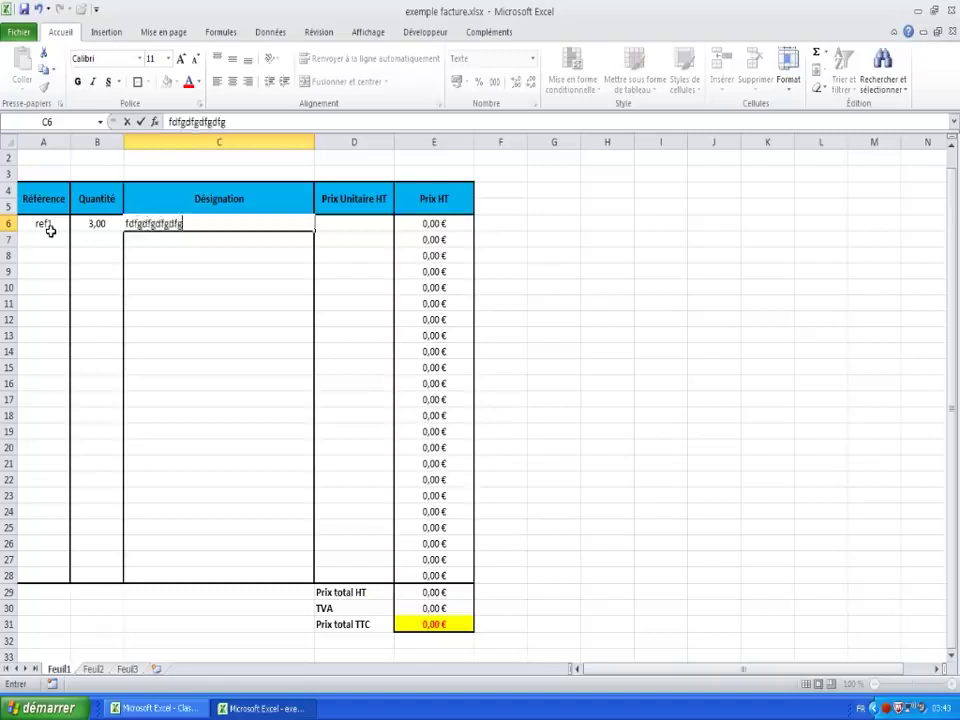
key(Tab)
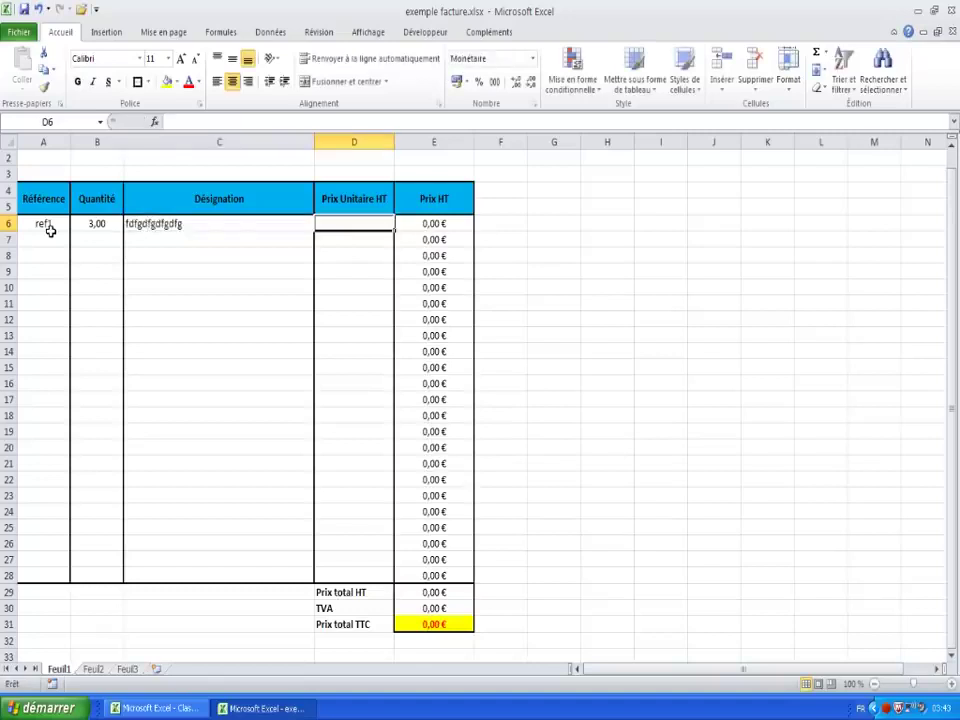
text(12,50)
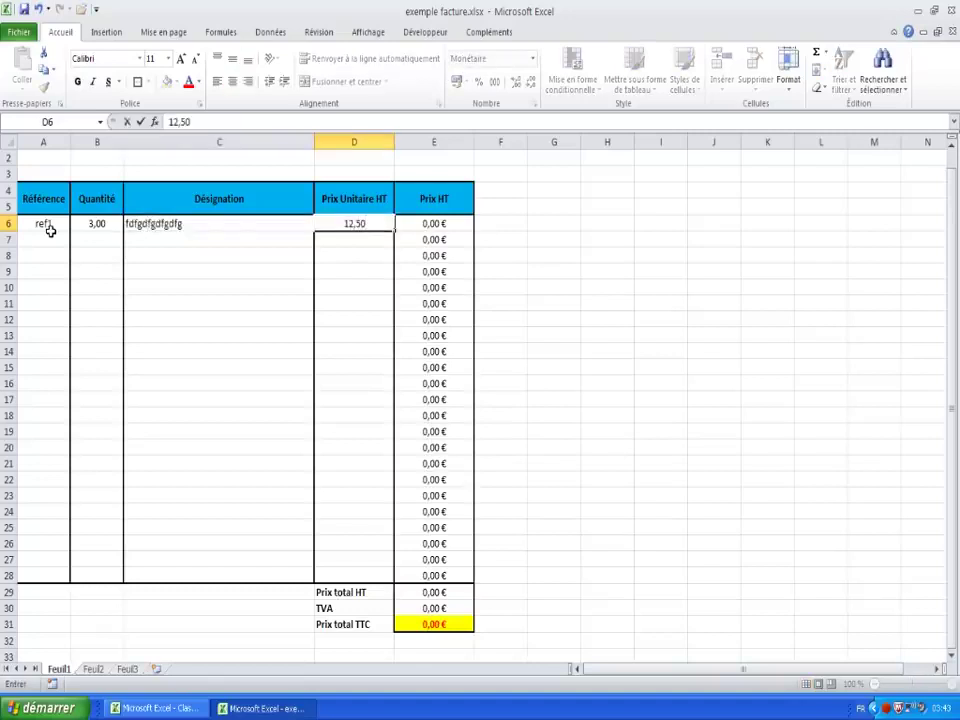
key(Return)
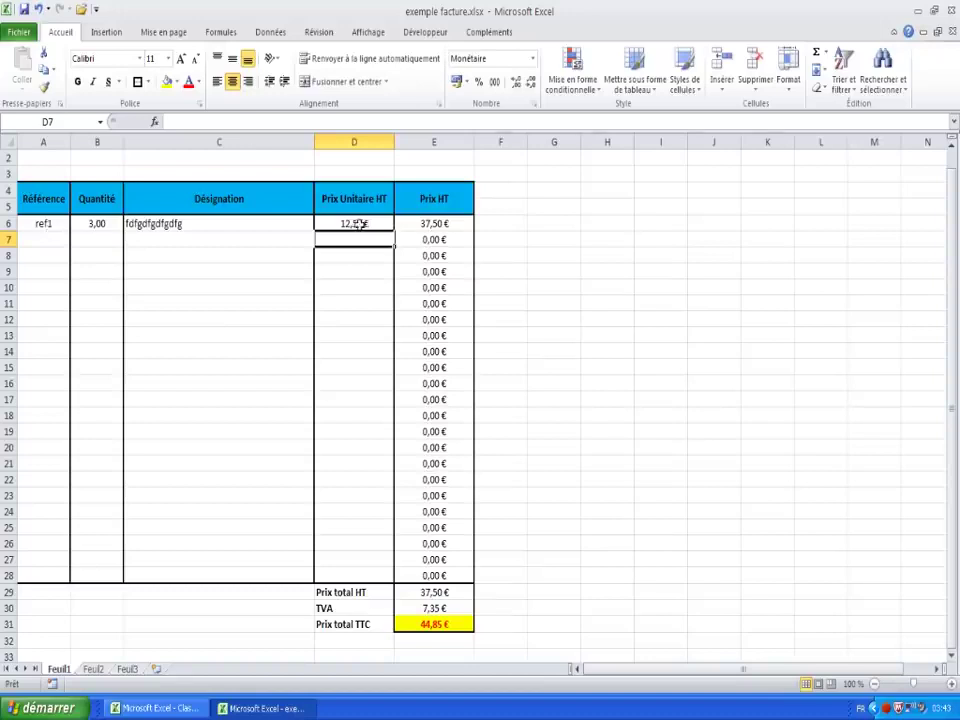
click(445, 224)
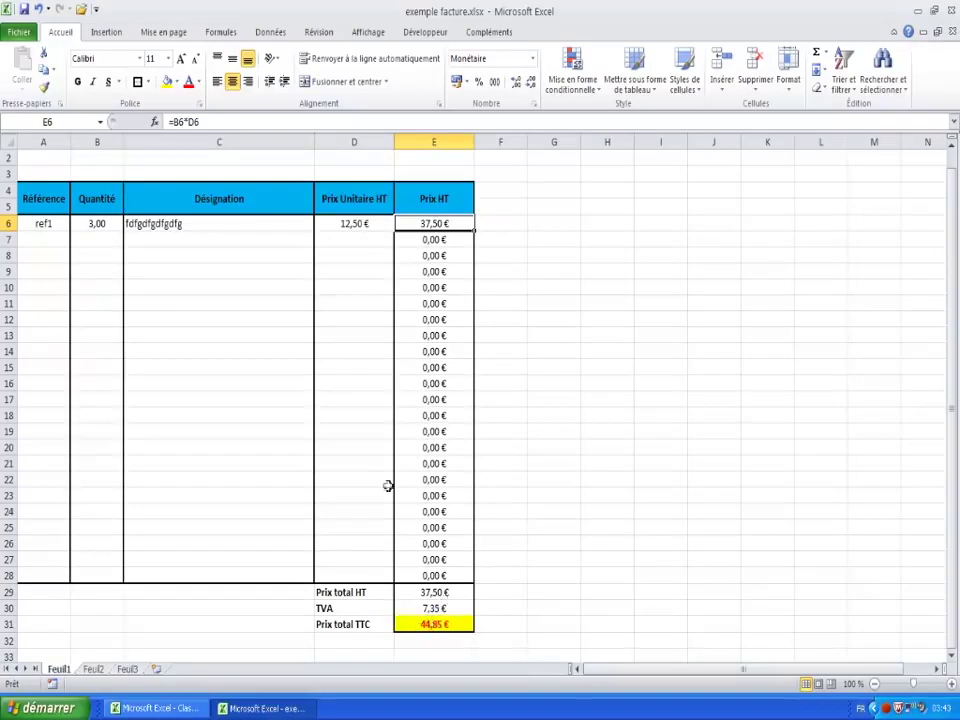
Fill invoice row 7 with reference ref2, quantity 2, designation "vcbvgnvnfgbg" and unit price 3,32, and check the formulas in E7 and E31
click(47, 239)
text(ref2)
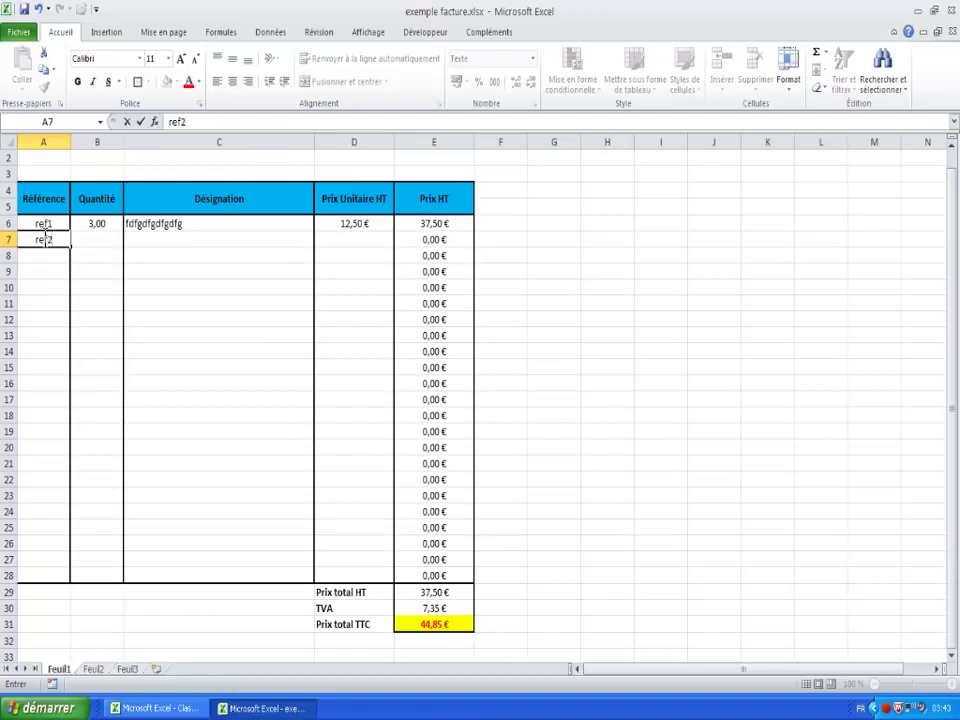
key(Tab)
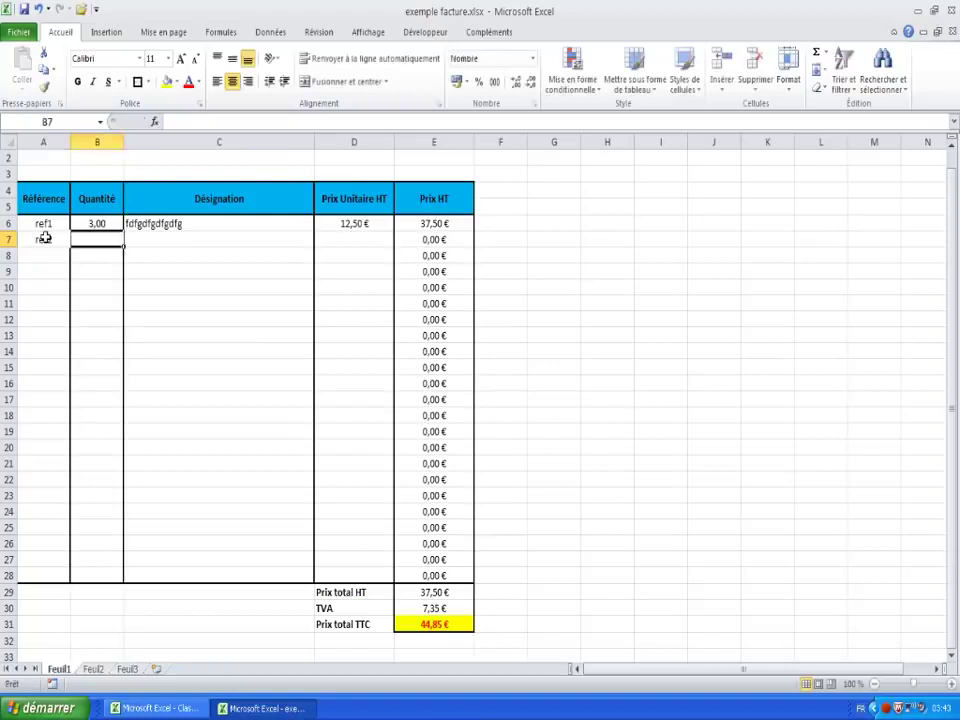
text(2)
key(Tab)
text(vcbvgnvnfgb)
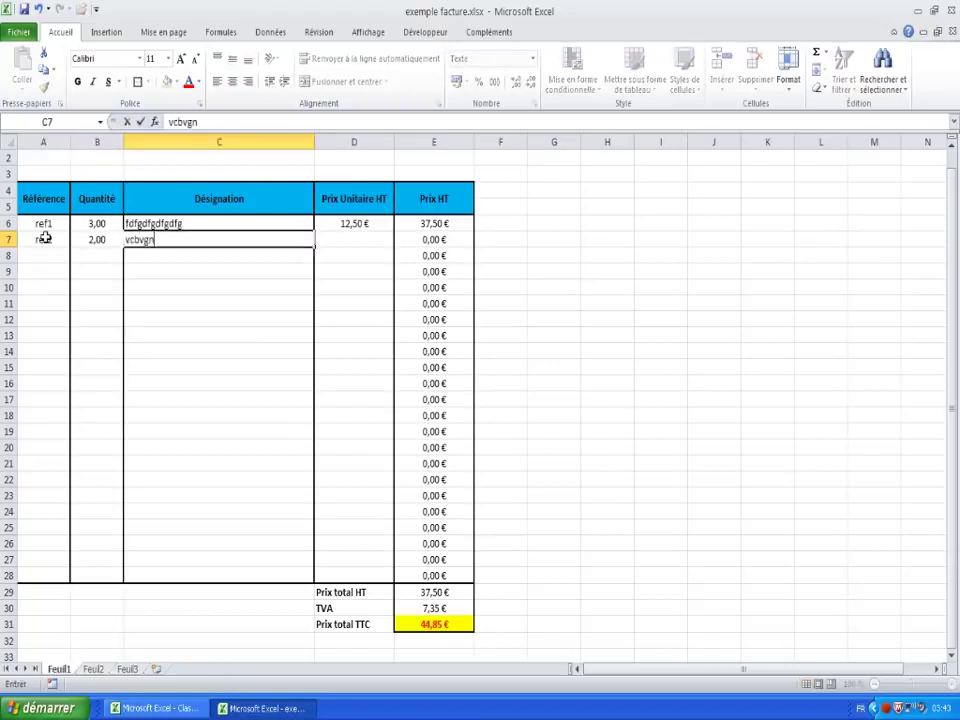
key(Tab)
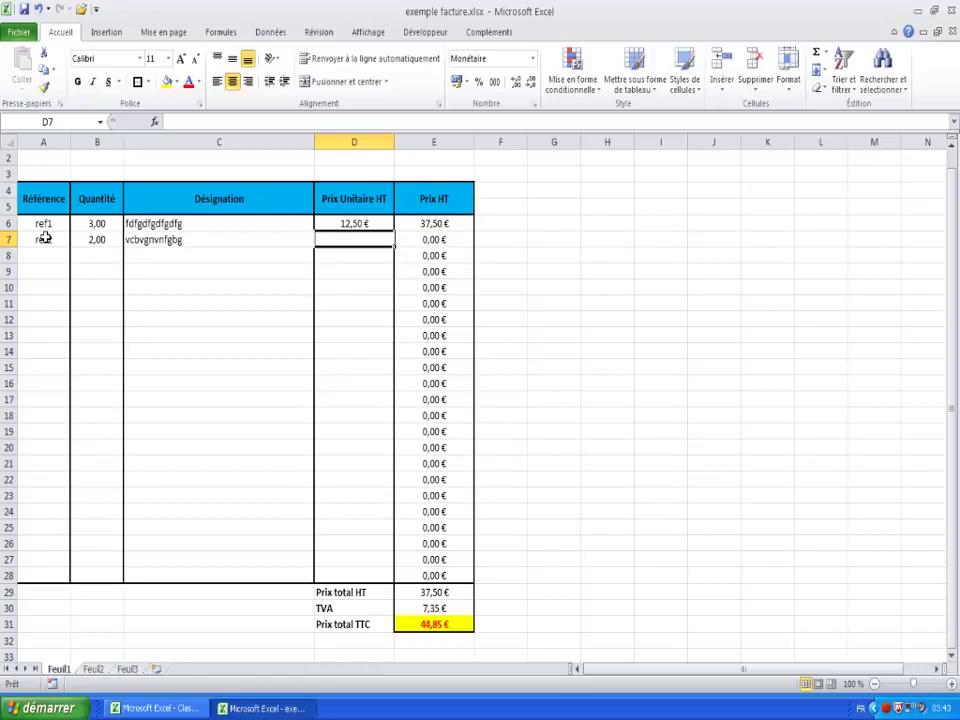
text(3,32)
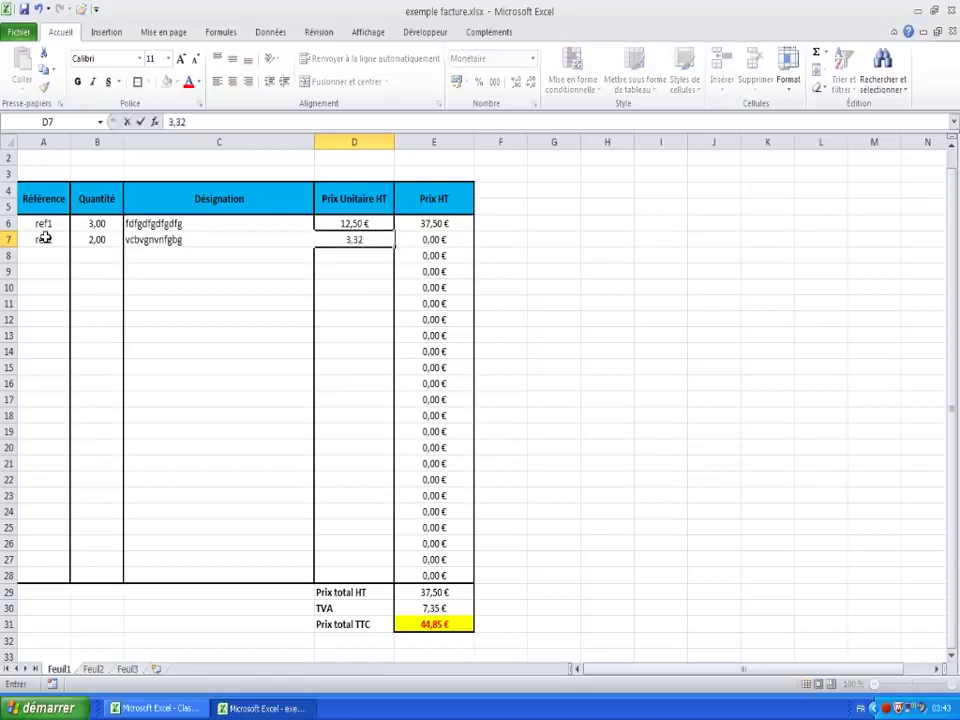
key(Return)
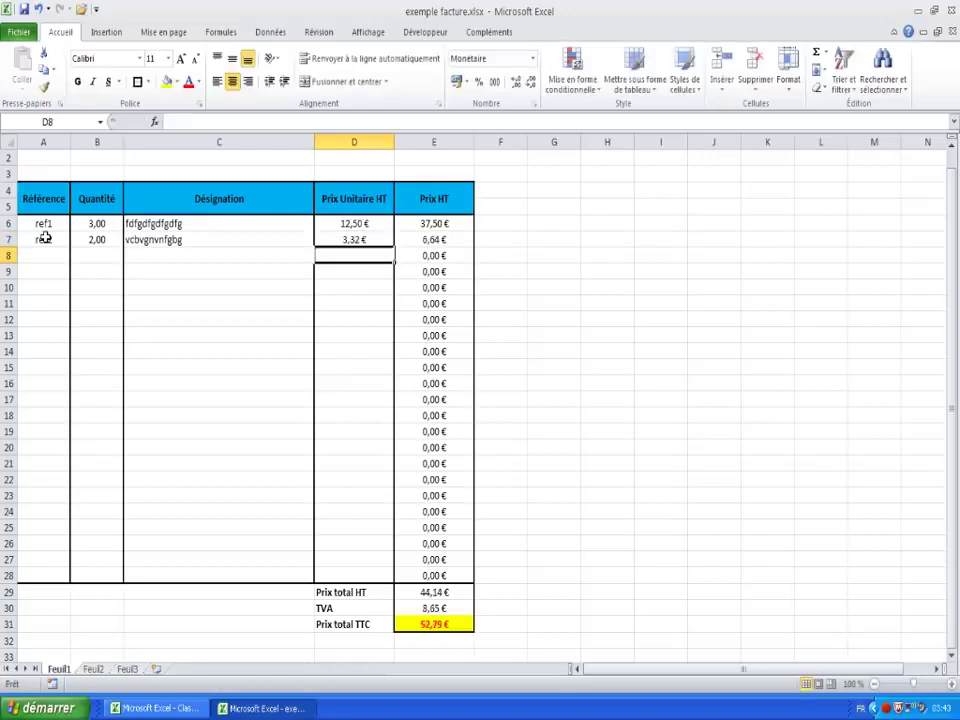
key(Up)
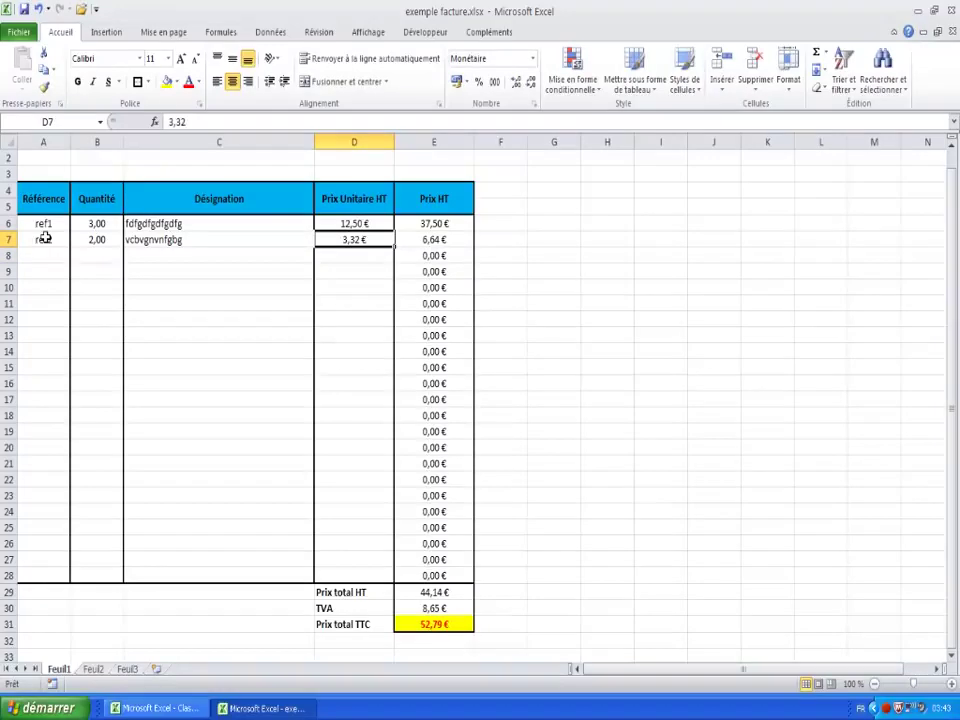
click(438, 242)
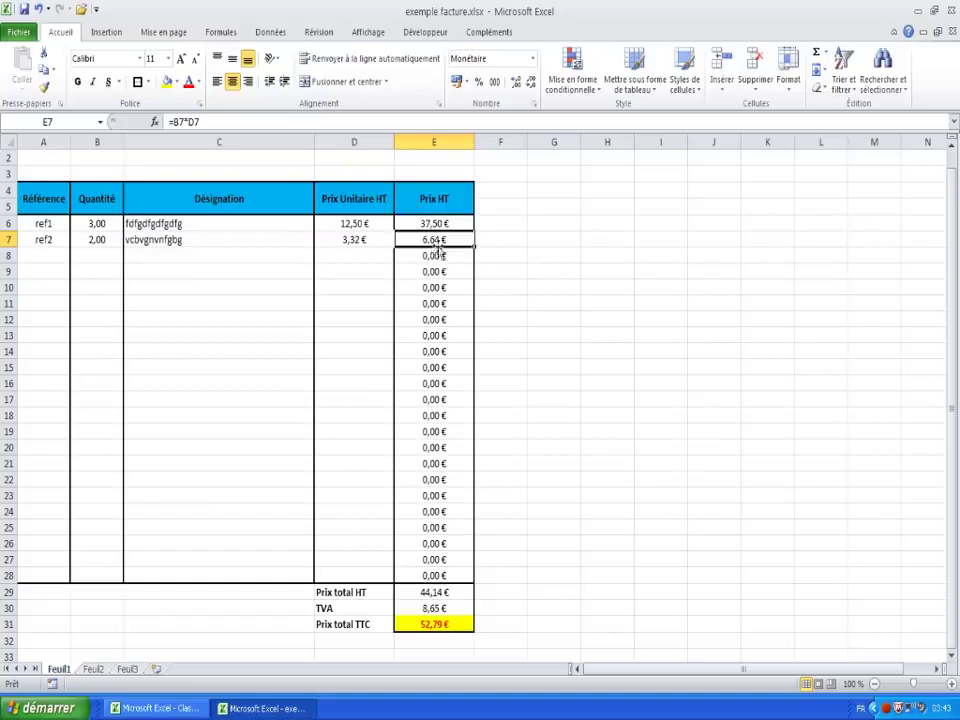
click(430, 625)
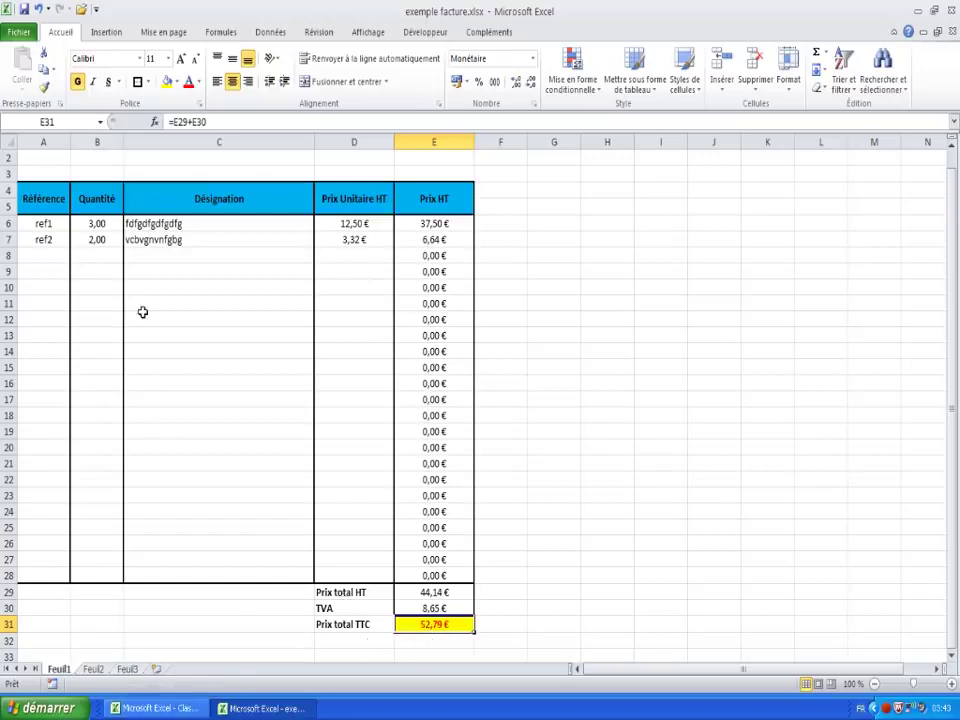
Add the title "Facture" in C2 above the table, and merge and center it across A2:E2
scroll(145, 312, up, 1)
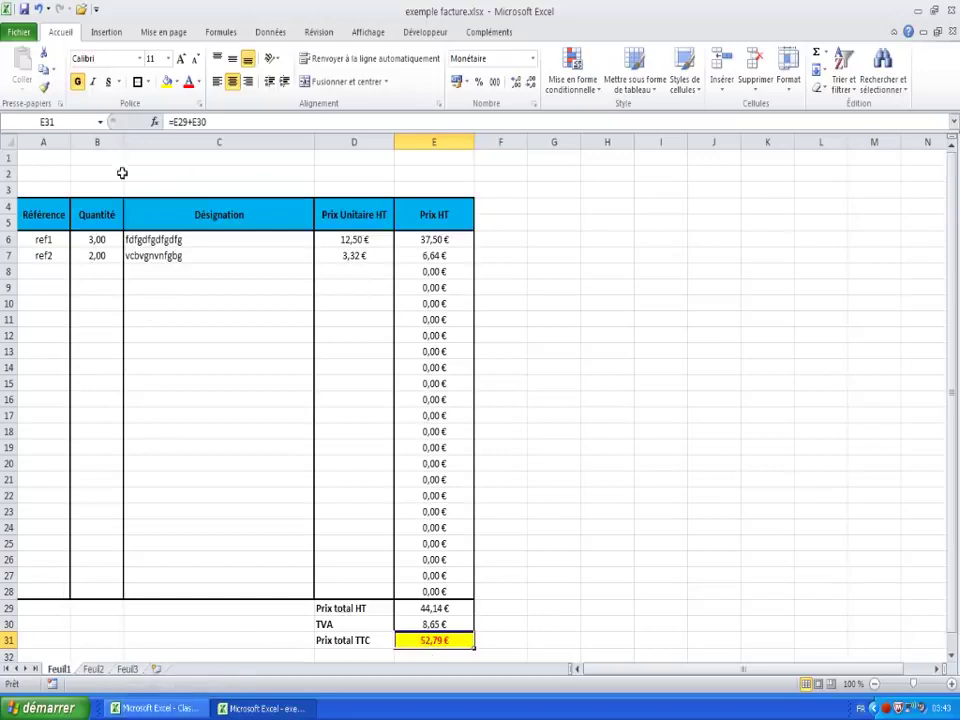
click(186, 177)
text(Facture)
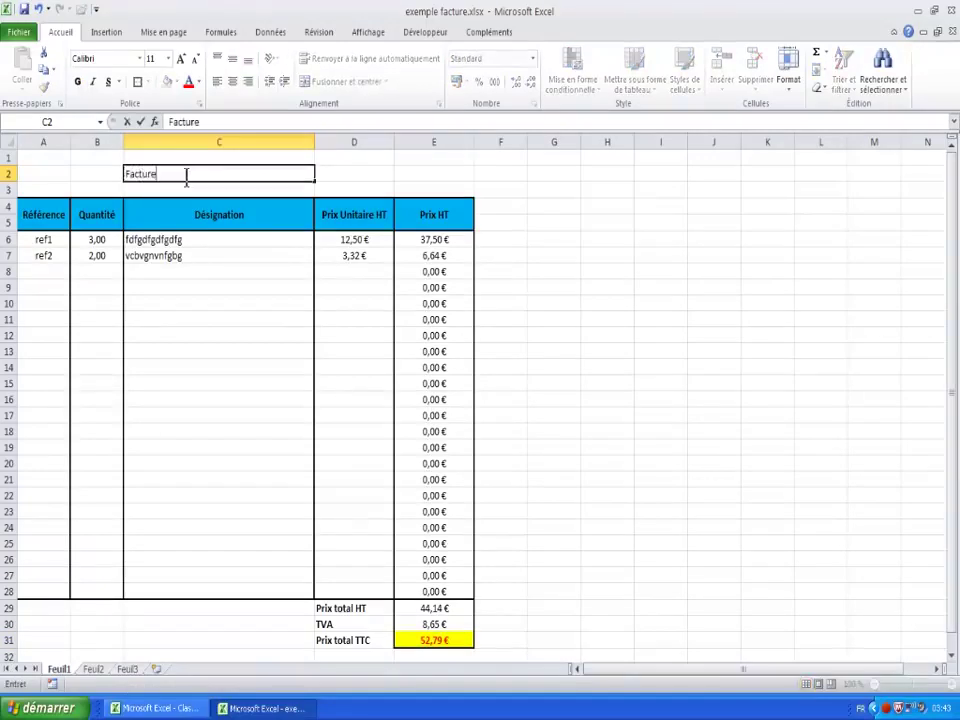
key(Return)
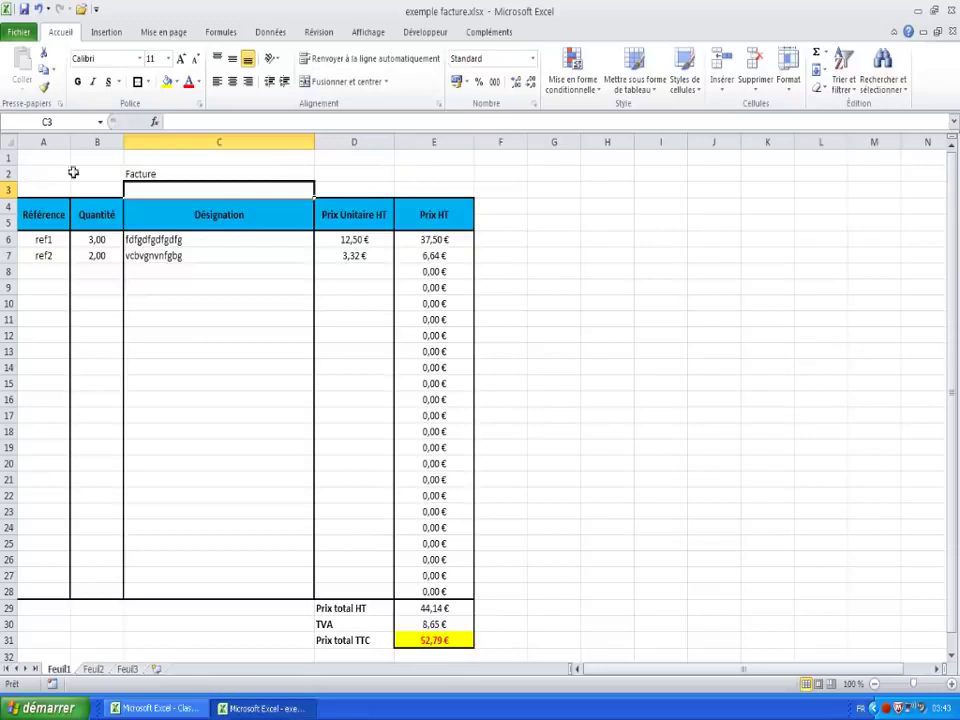
click(352, 174)
click(425, 172)
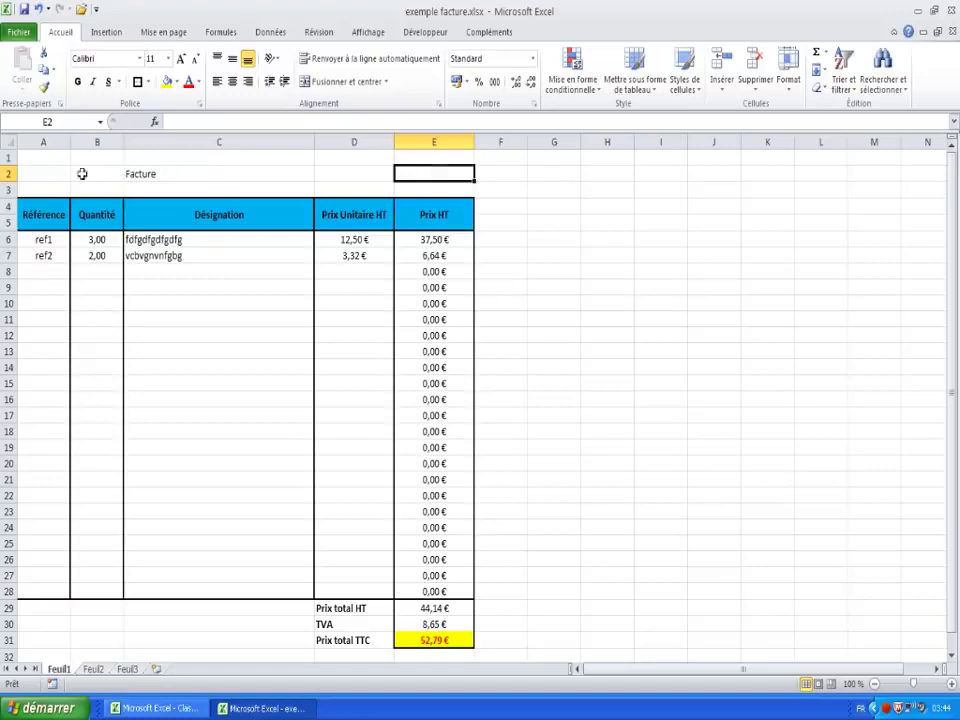
drag(46, 174, 425, 174)
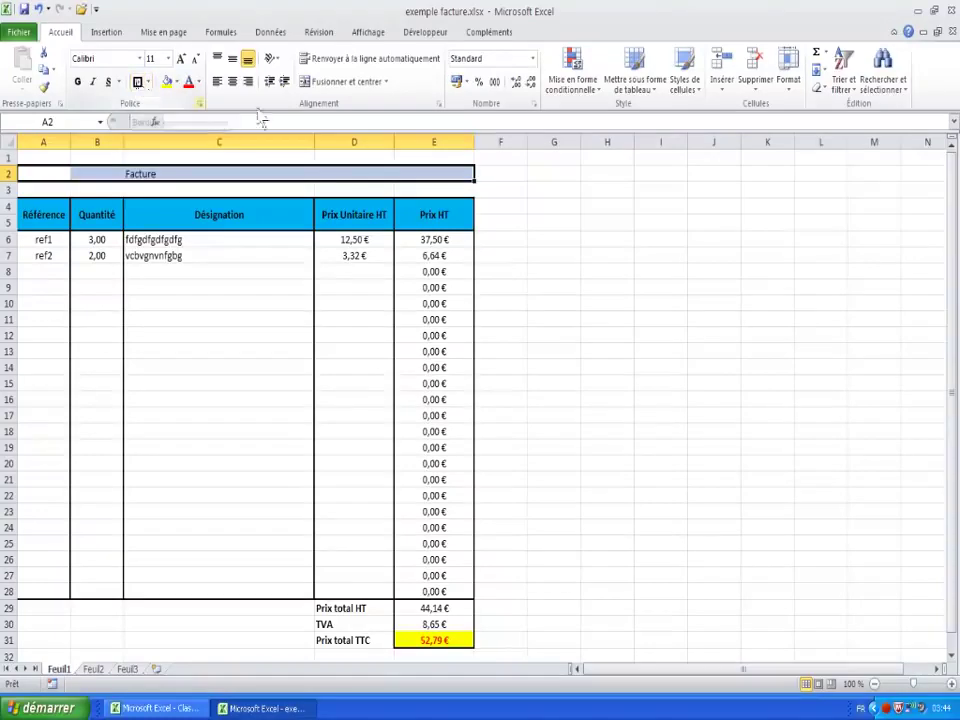
click(348, 86)
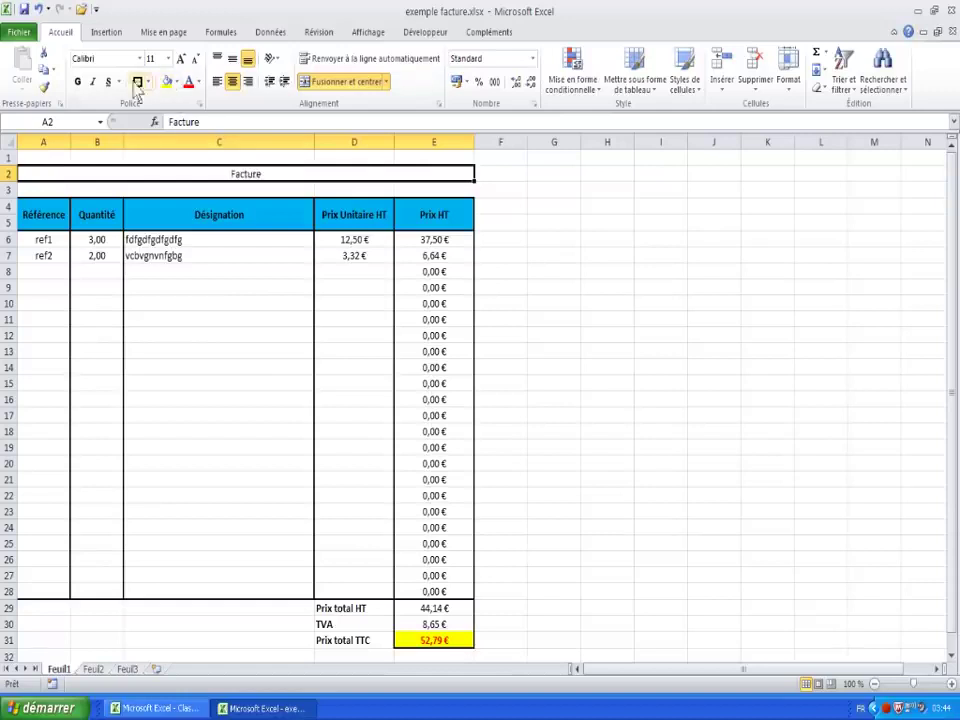
Format the "Facture" title in bold Algerian at font size 18
click(77, 81)
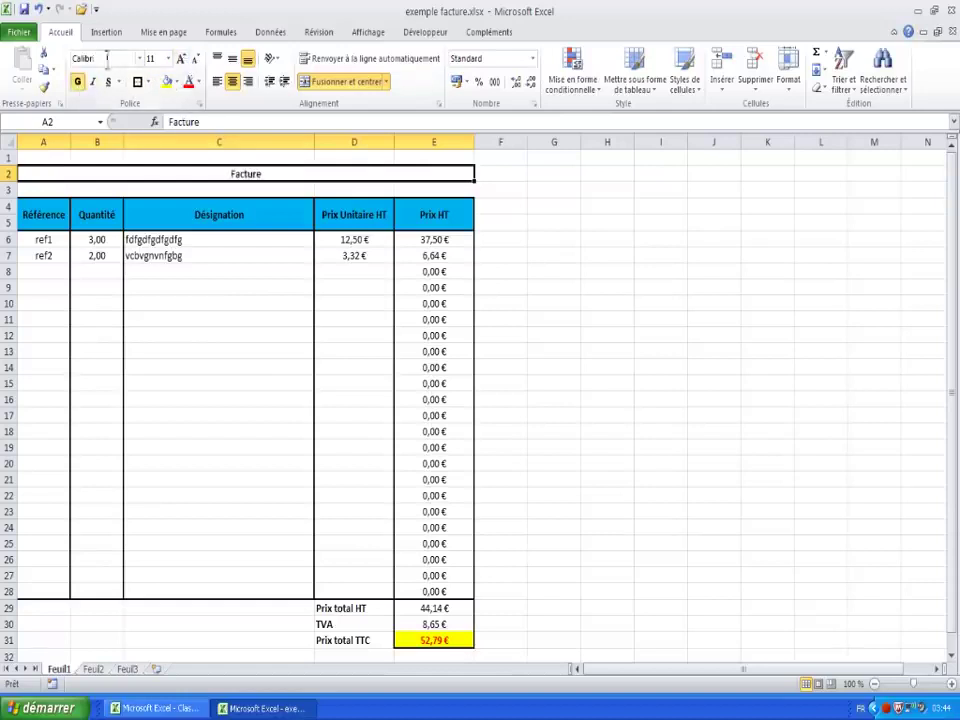
click(141, 59)
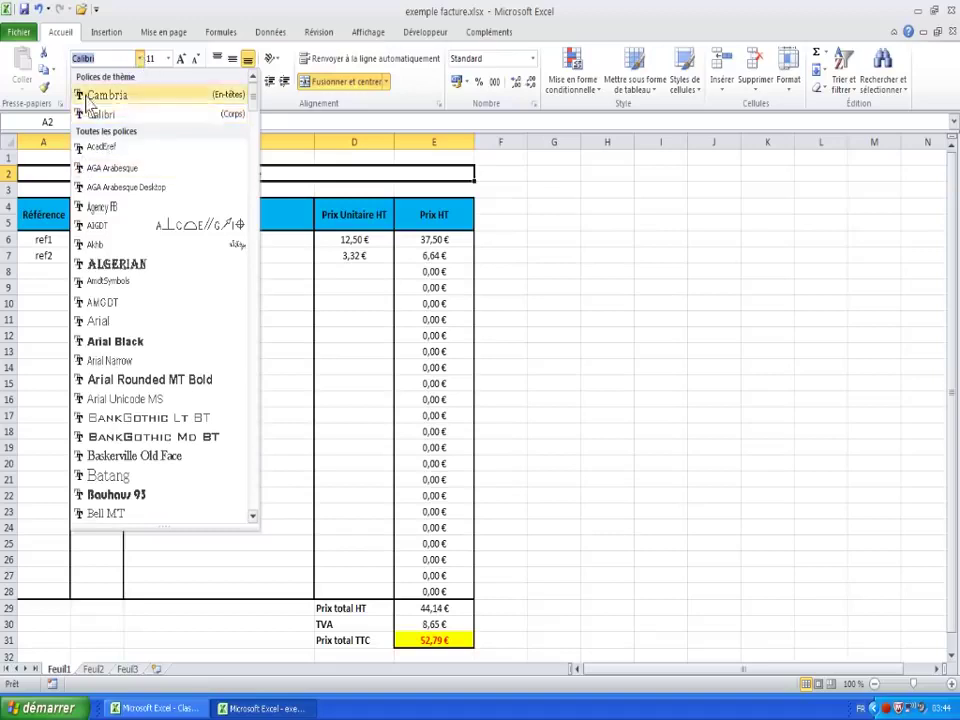
click(117, 266)
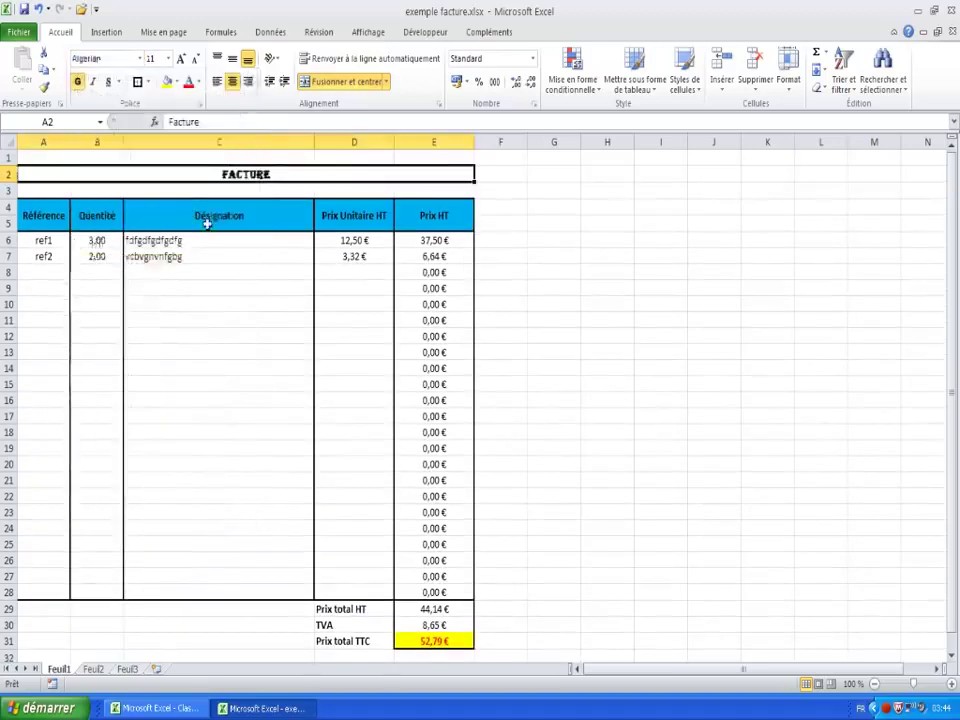
click(167, 59)
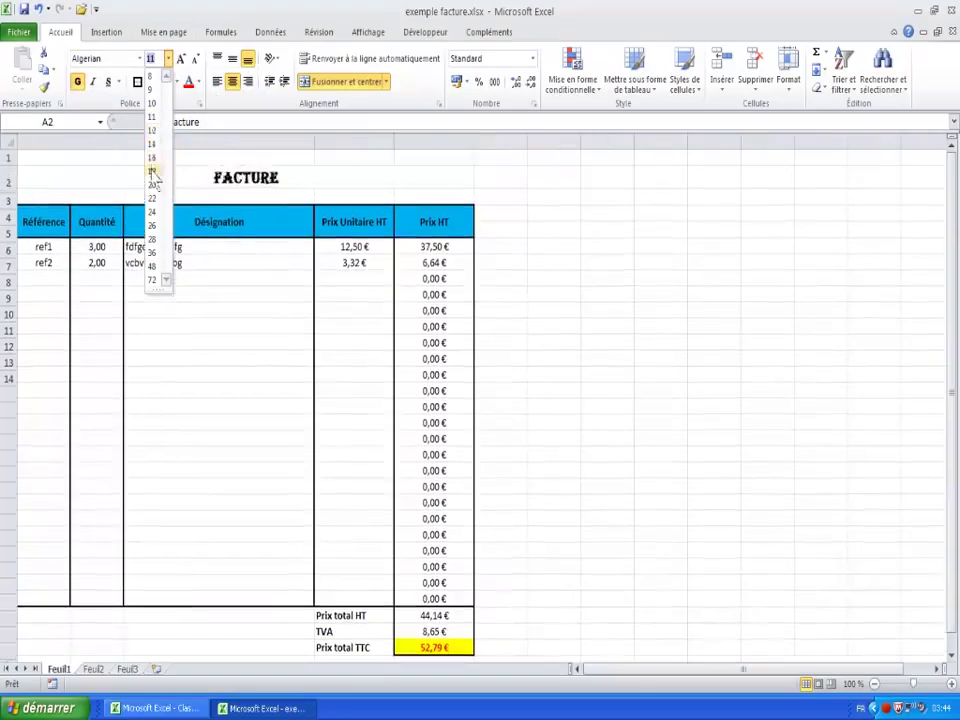
click(181, 58)
click(181, 58)
click(197, 58)
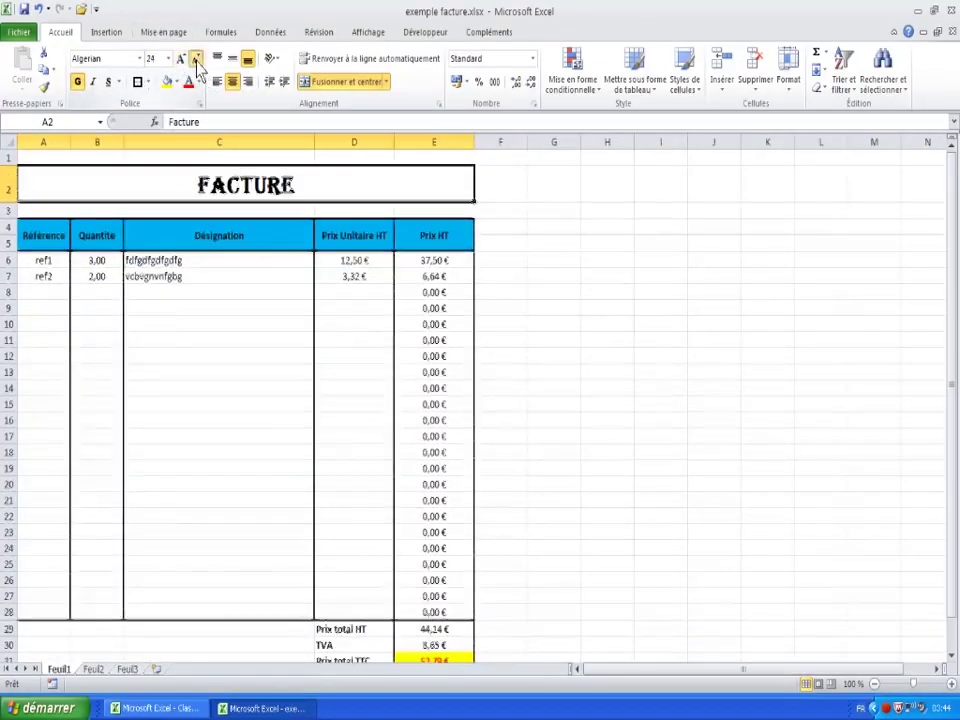
click(197, 58)
click(197, 58)
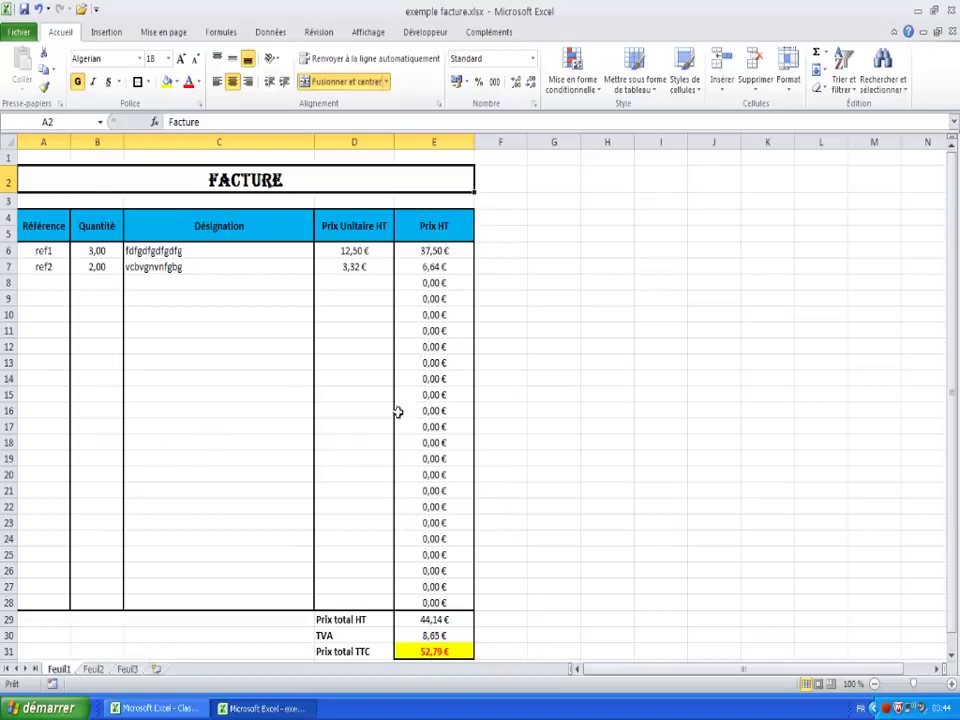
Save the invoice workbook under its current name
click(20, 34)
click(50, 60)
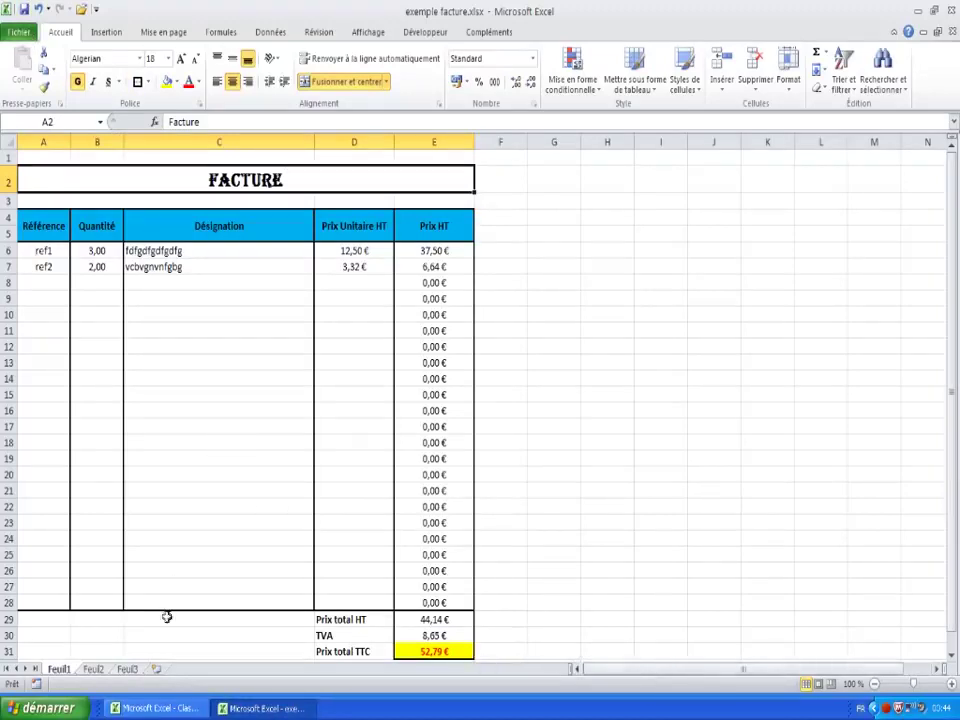
click(25, 11)
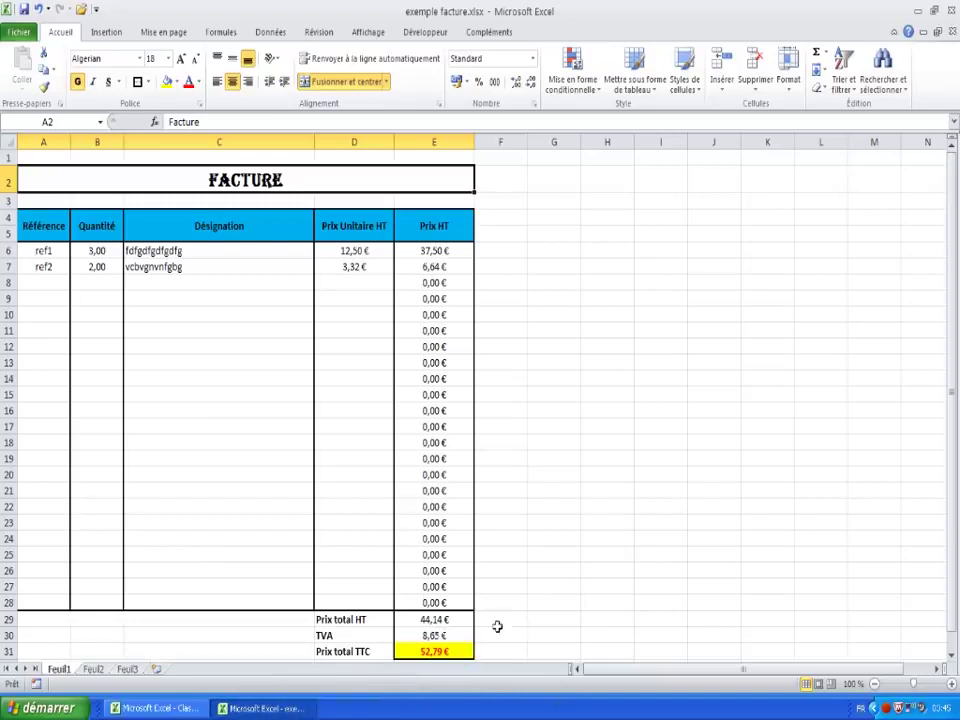
Save the workbook as exemple facture.xlsx in Mes documents with Save As, replacing the existing file
click(20, 33)
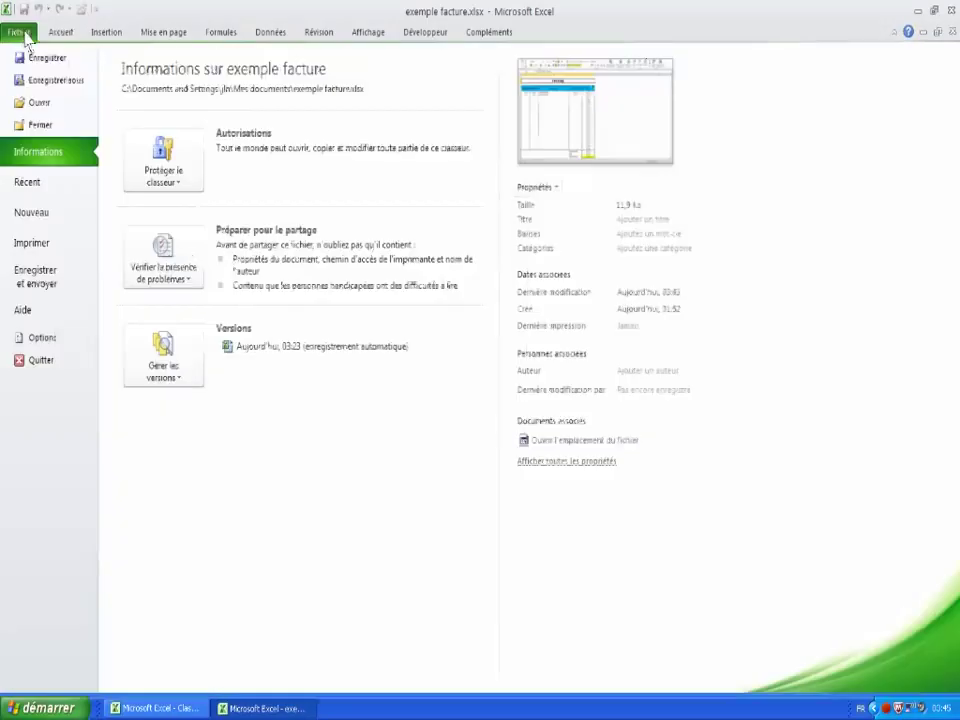
click(52, 79)
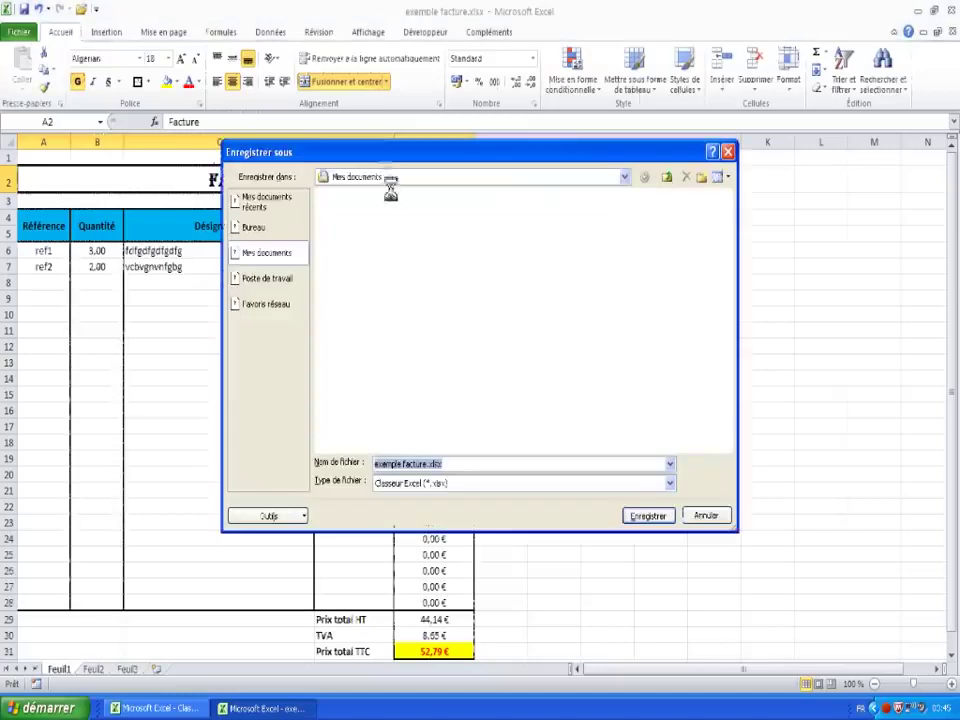
click(437, 463)
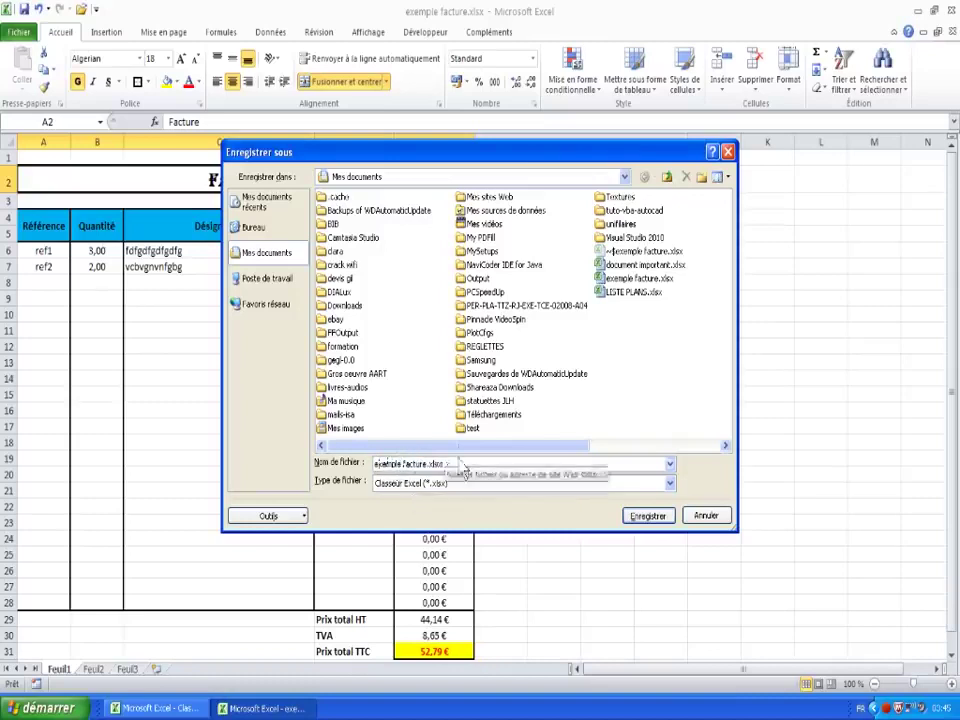
click(650, 516)
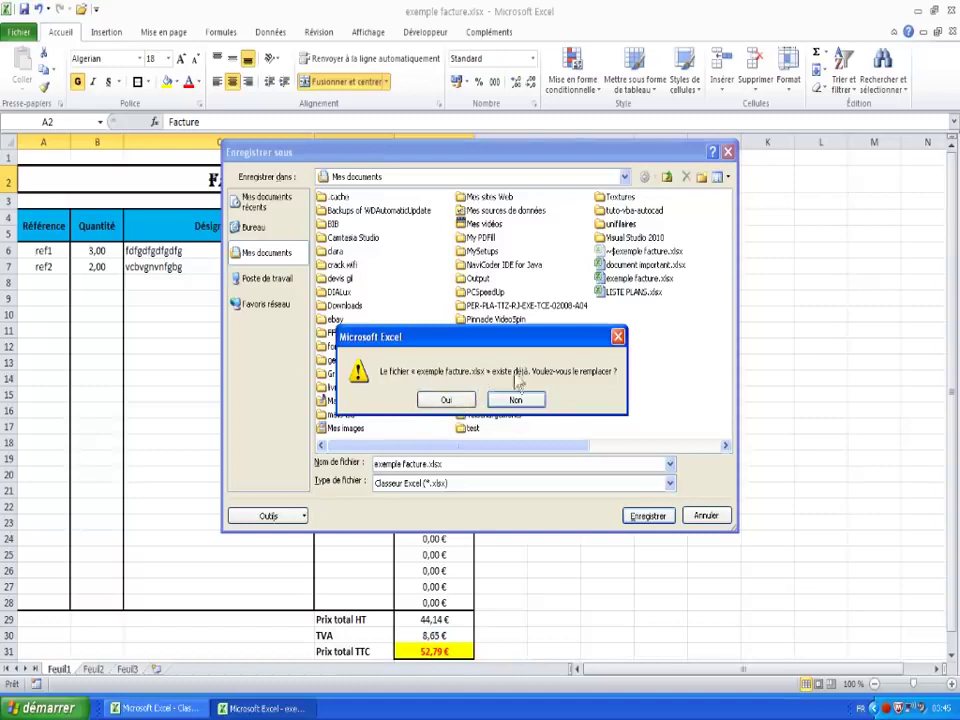
click(446, 400)
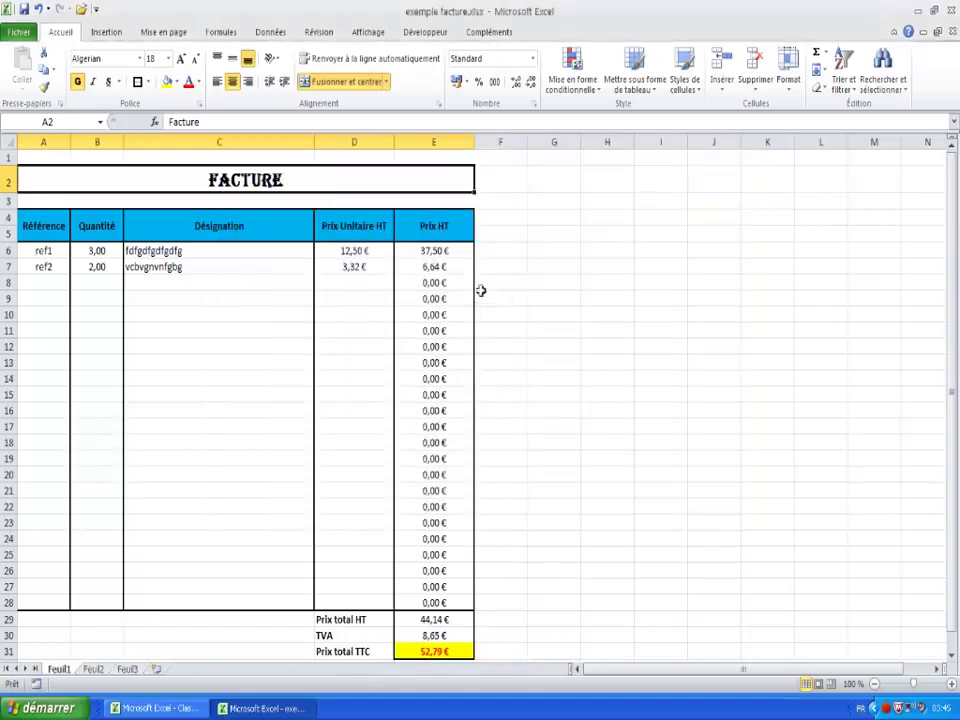